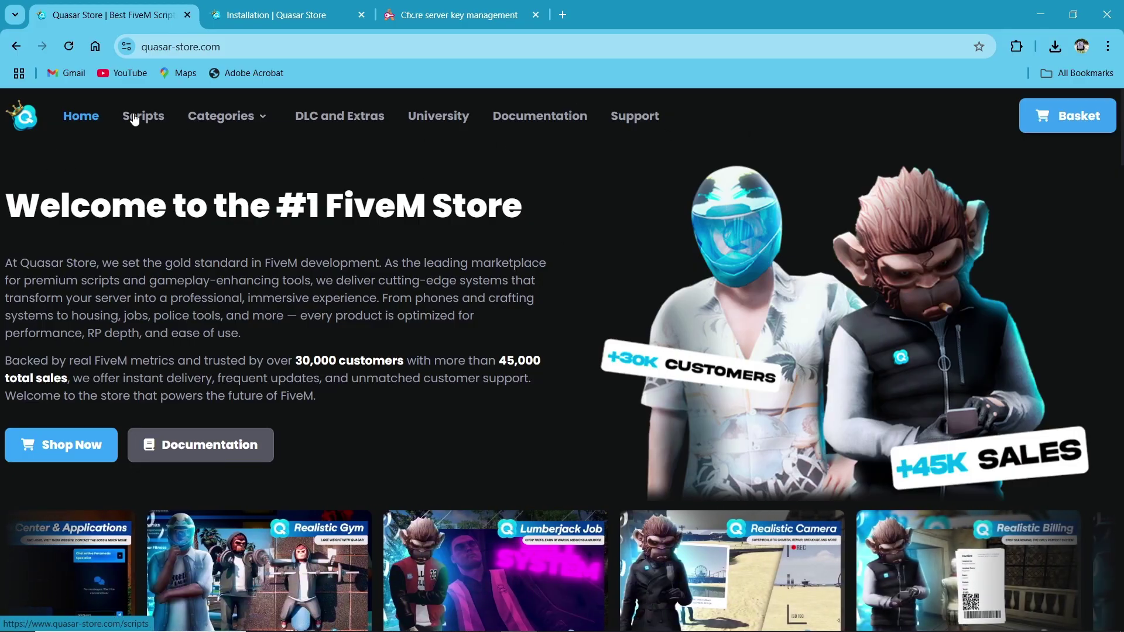
Open the Inventory product page from Quasar Store's Scripts collection.
left_click(136, 120)
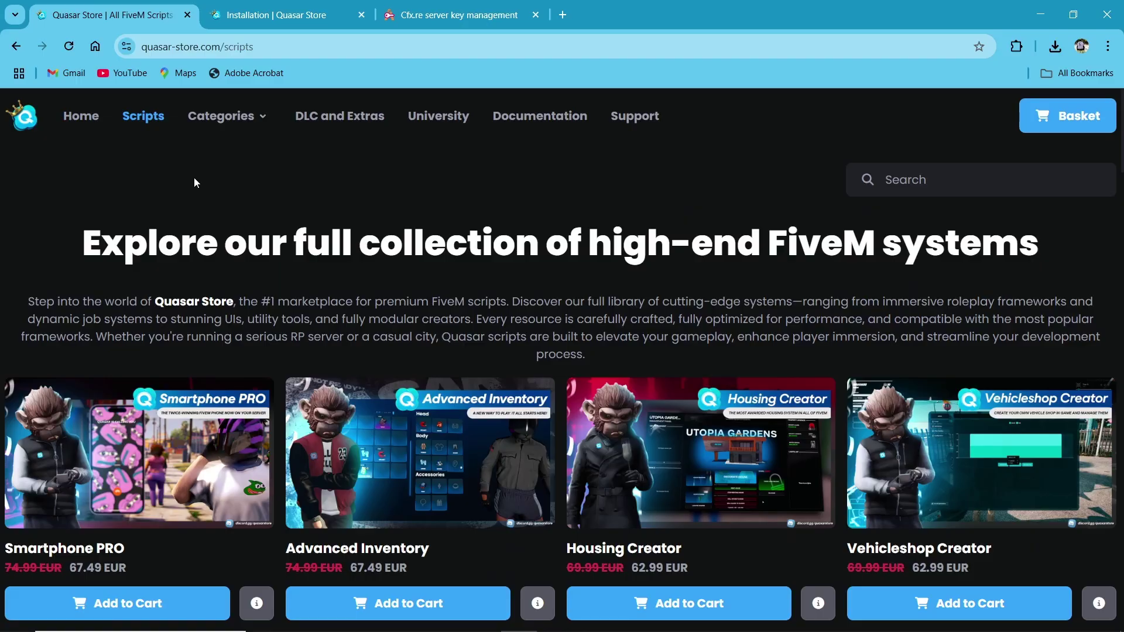
scroll(102, 322, "down", 6)
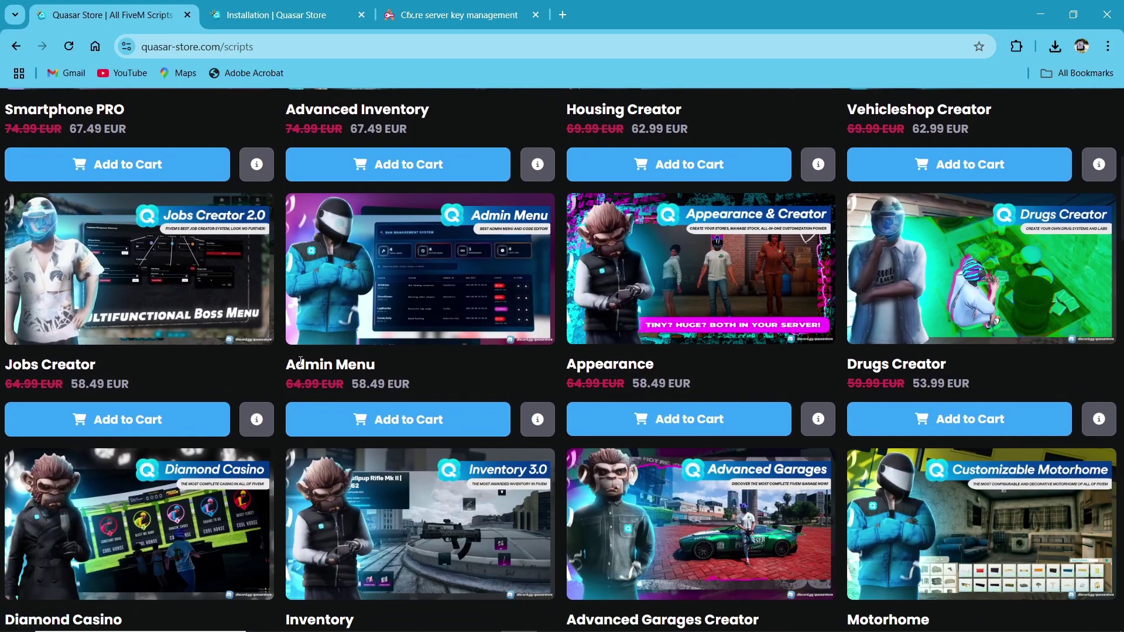
scroll(275, 305, "down", 3)
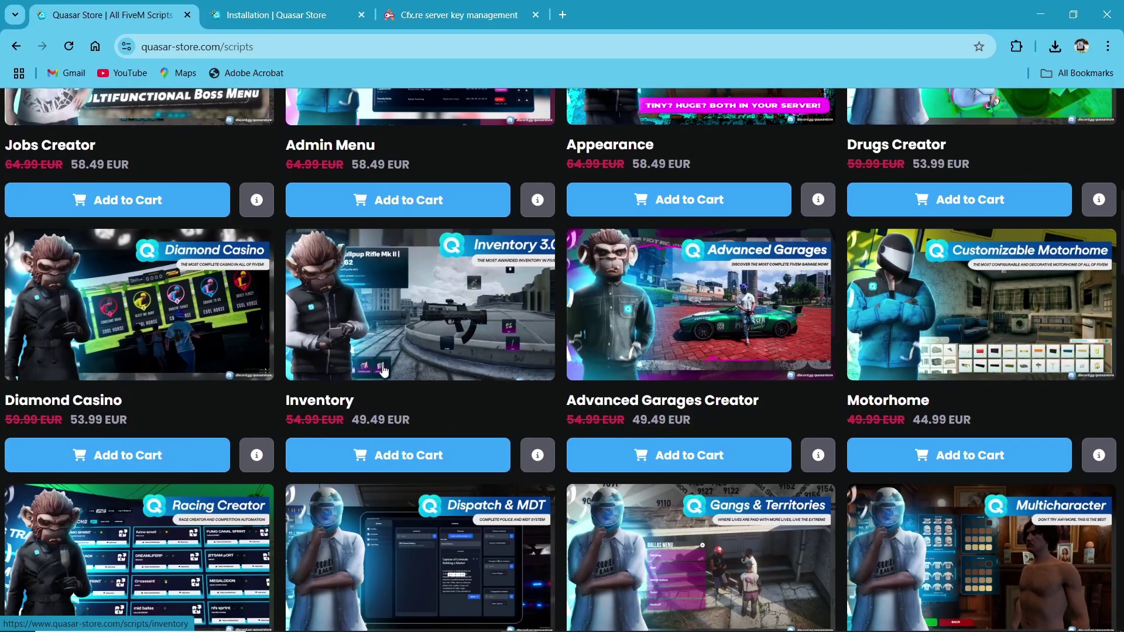
left_click(419, 315)
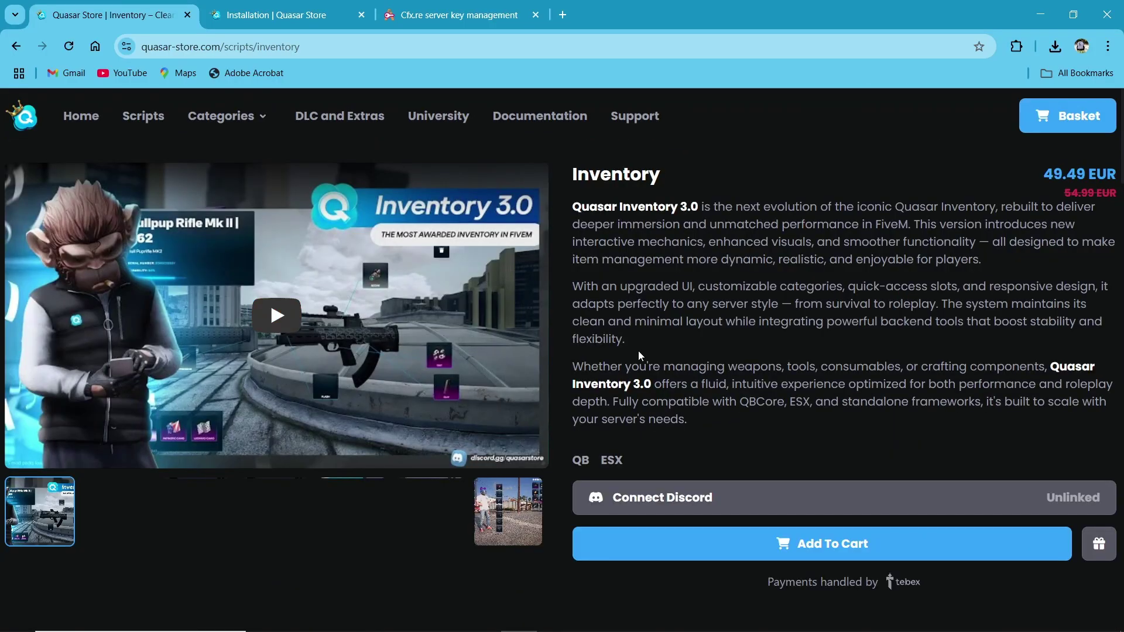
Scroll through the Inventory product page's description, QB/ESX support and 49.49 EUR price, then return to the top.
scroll(598, 367, "down", 6)
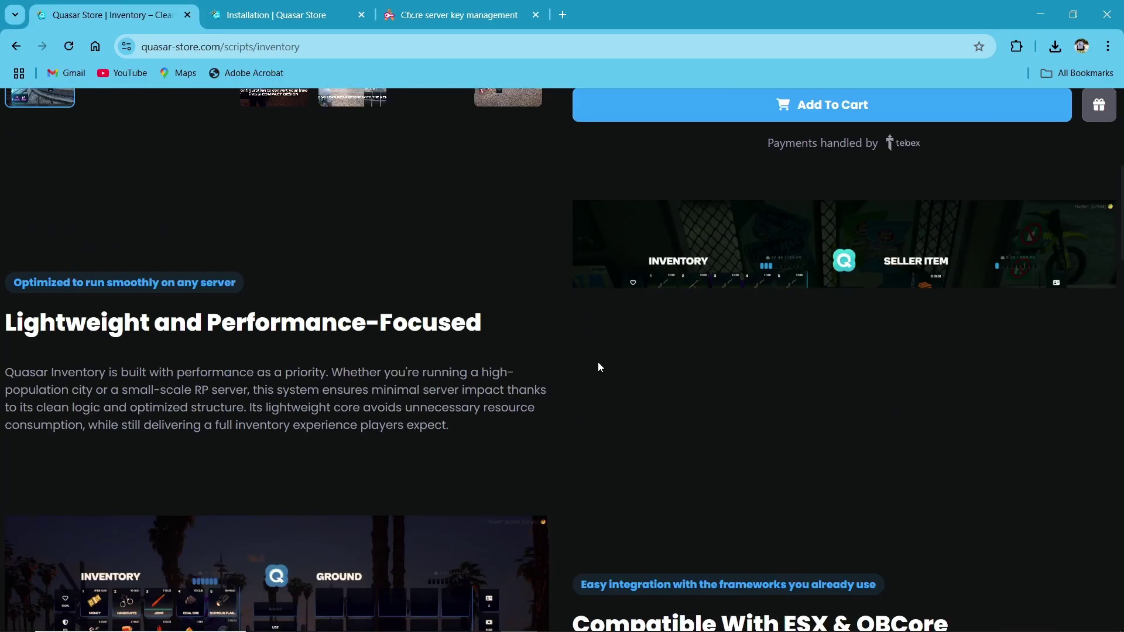
scroll(262, 335, "down", 6)
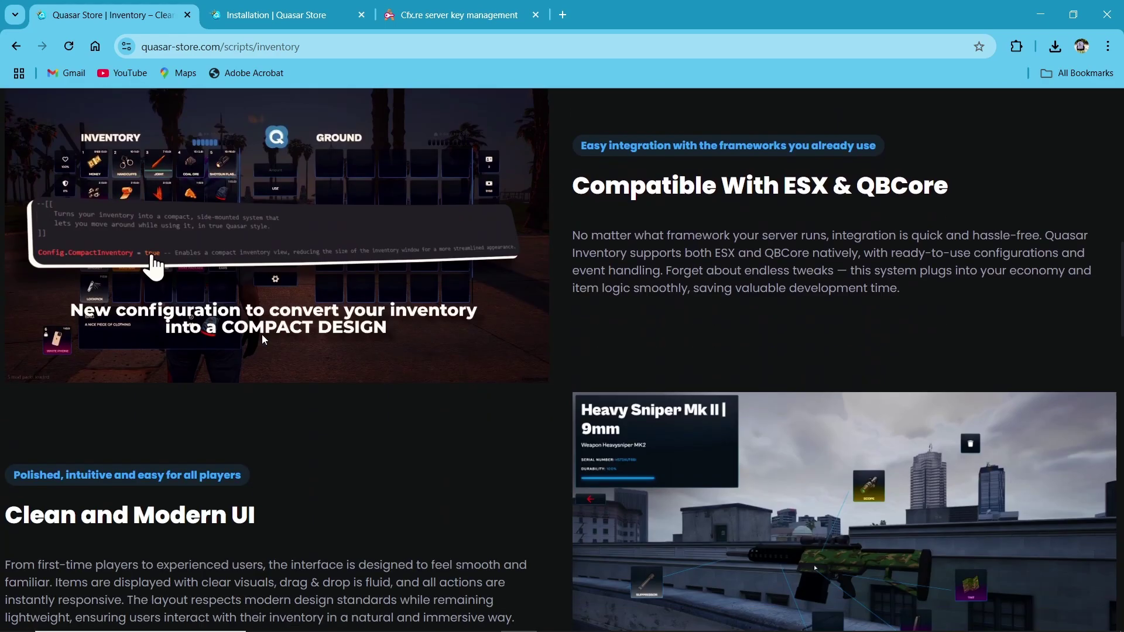
scroll(536, 282, "down", 6)
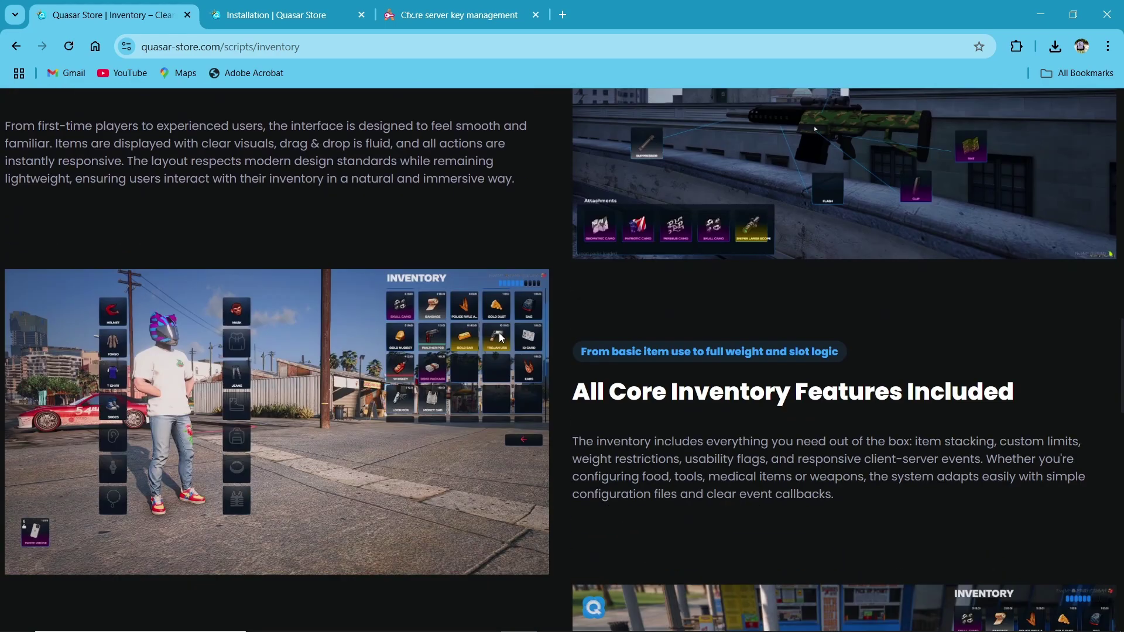
scroll(181, 378, "down", 6)
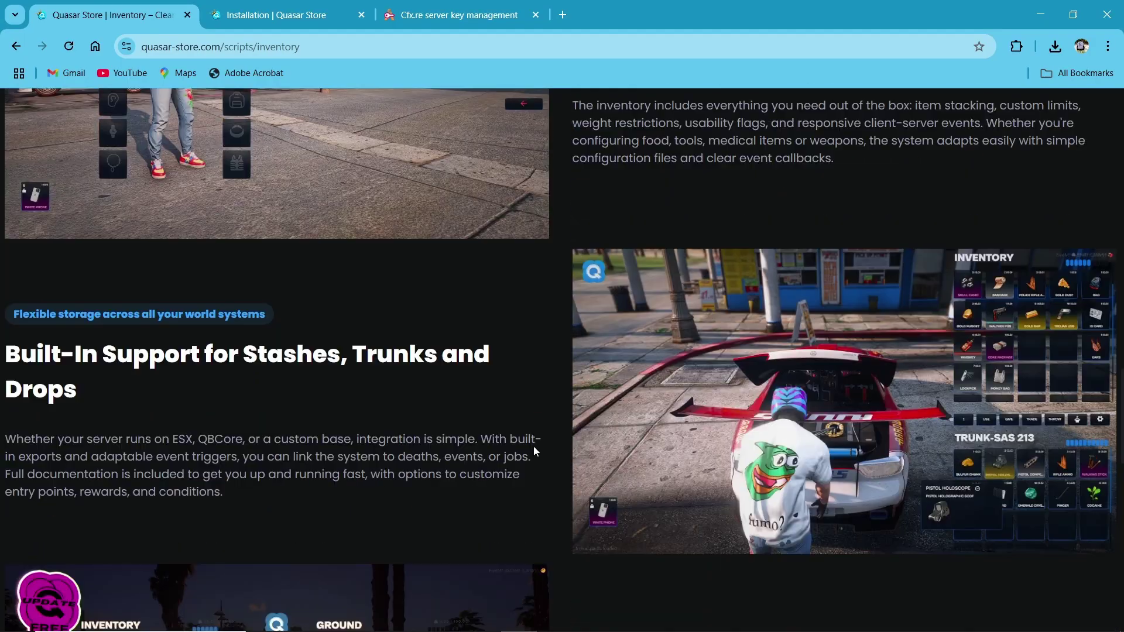
scroll(482, 369, "down", 3)
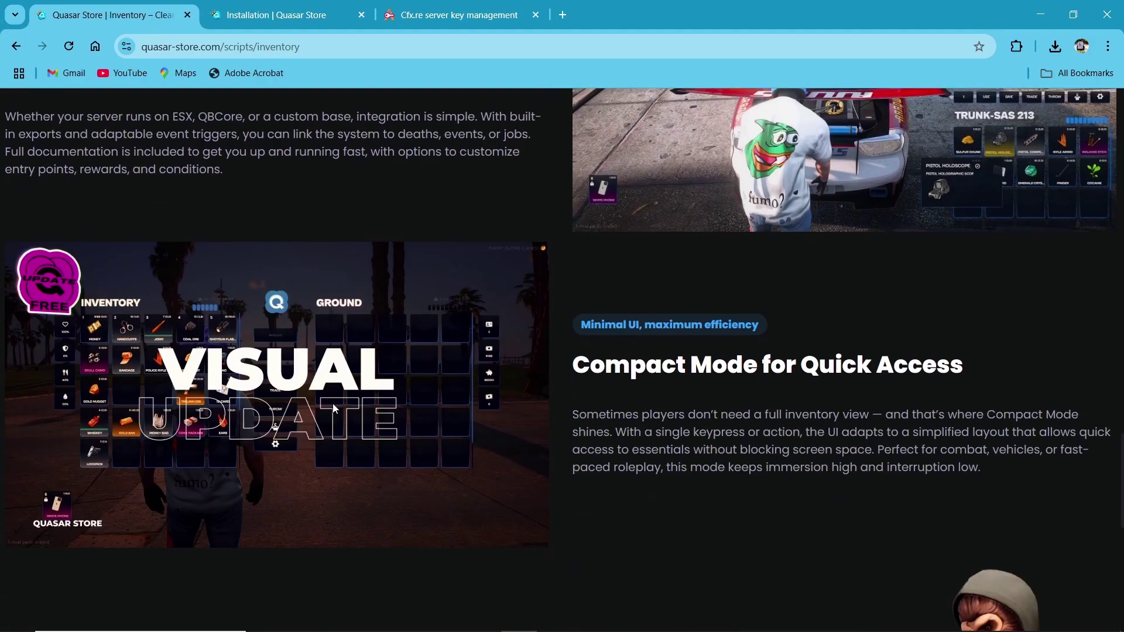
scroll(561, 399, "down", 3)
scroll(561, 398, "down", 6)
scroll(538, 342, "up", 10)
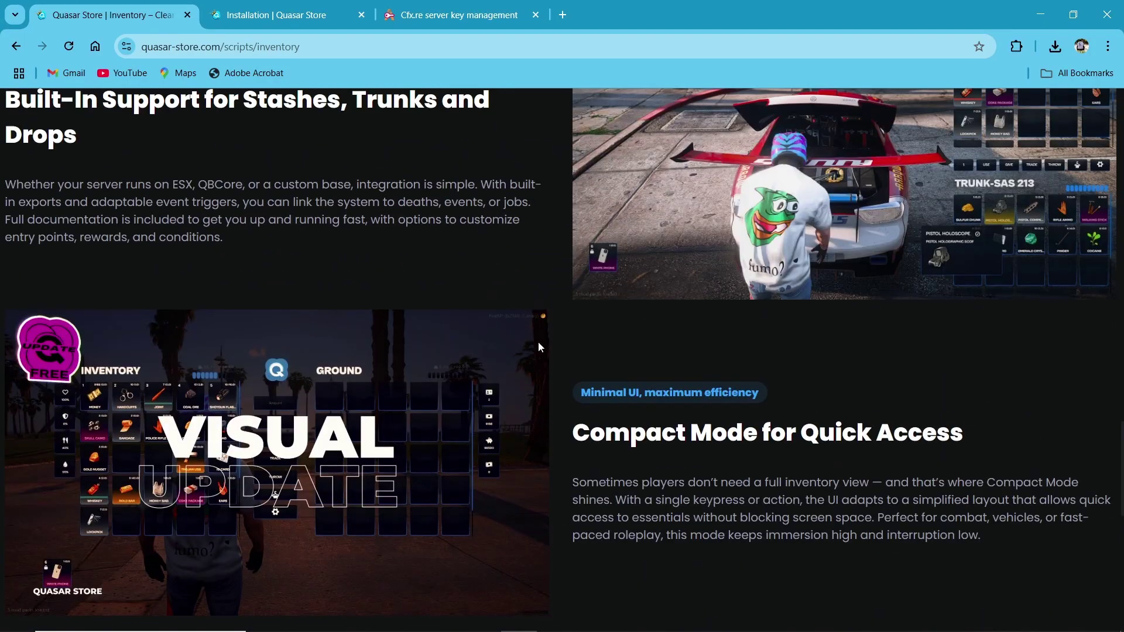
scroll(540, 346, "up", 5)
scroll(438, 420, "down", 6)
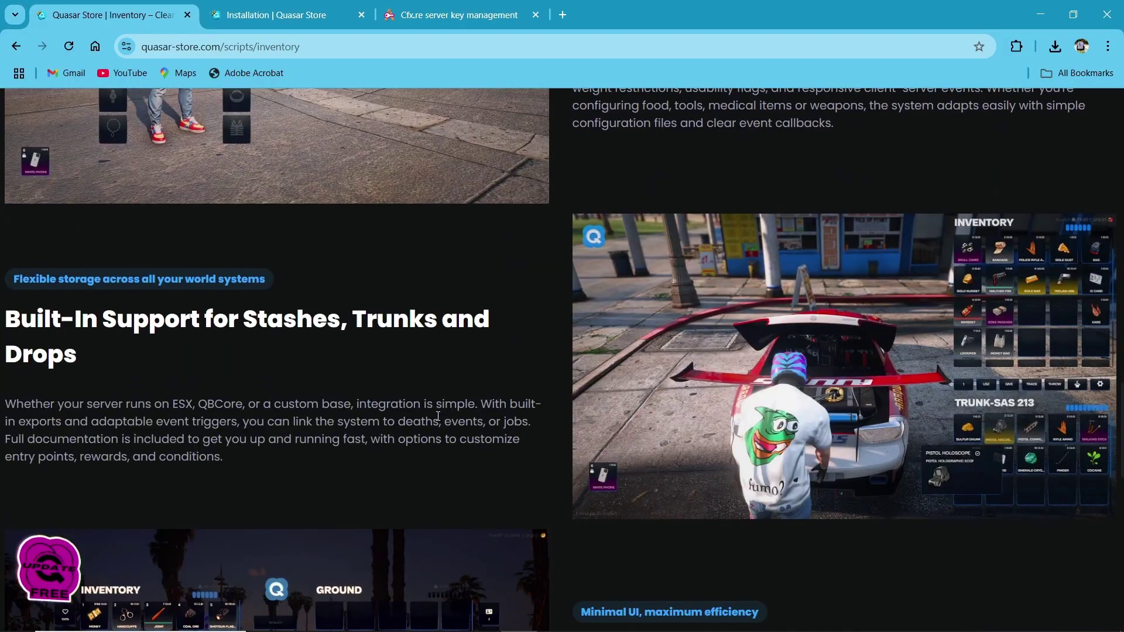
scroll(473, 400, "down", 3)
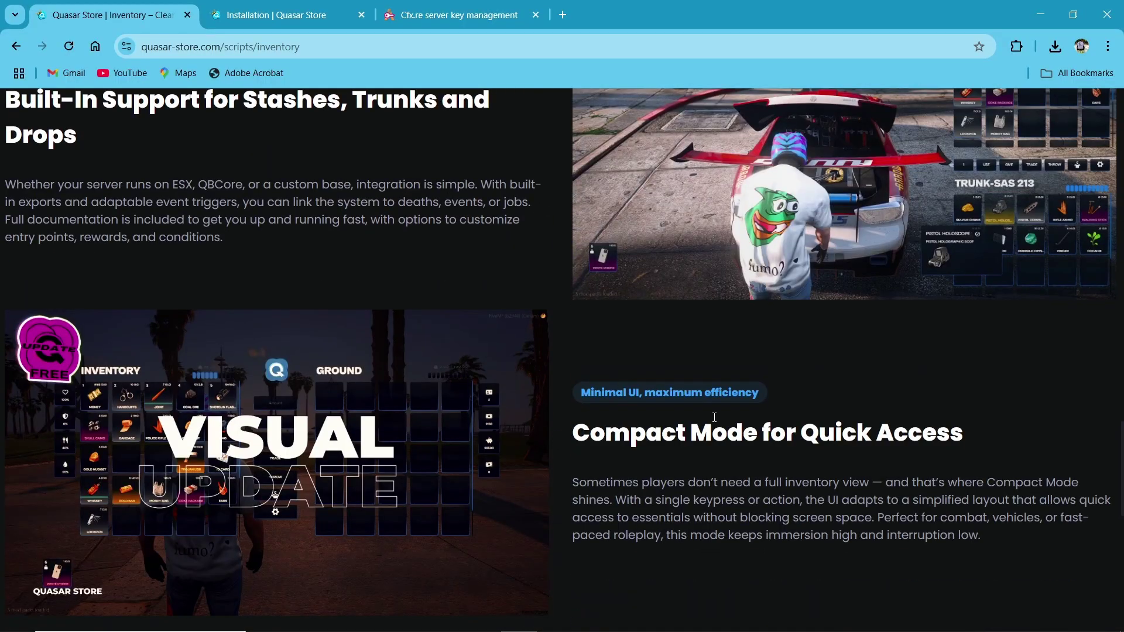
scroll(713, 417, "up", 10)
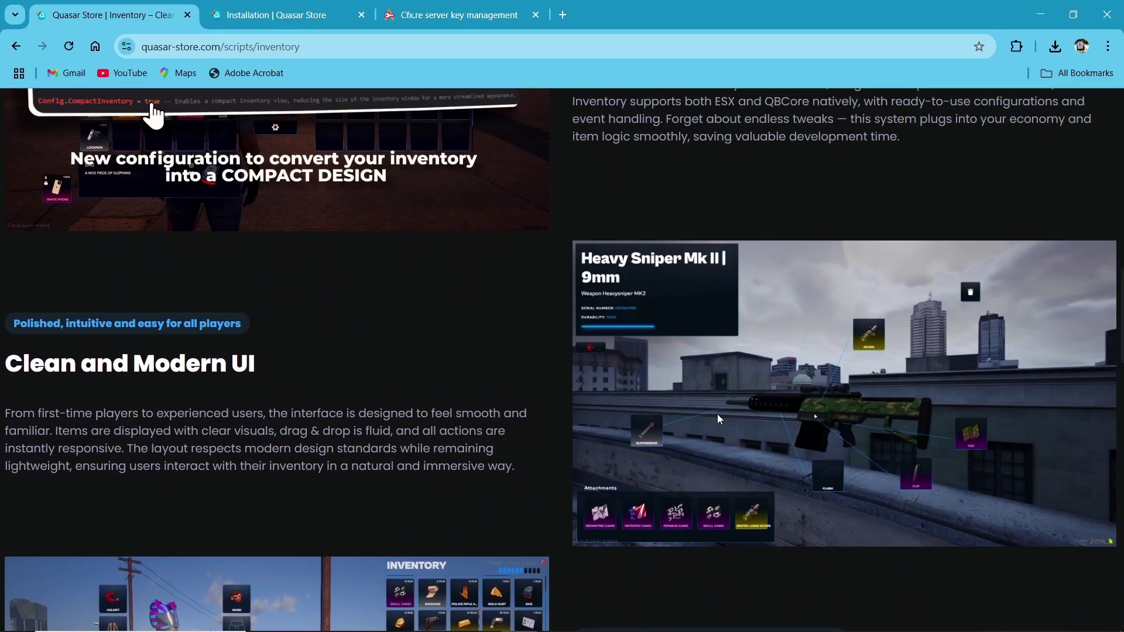
scroll(717, 413, "up", 8)
scroll(718, 413, "up", 5)
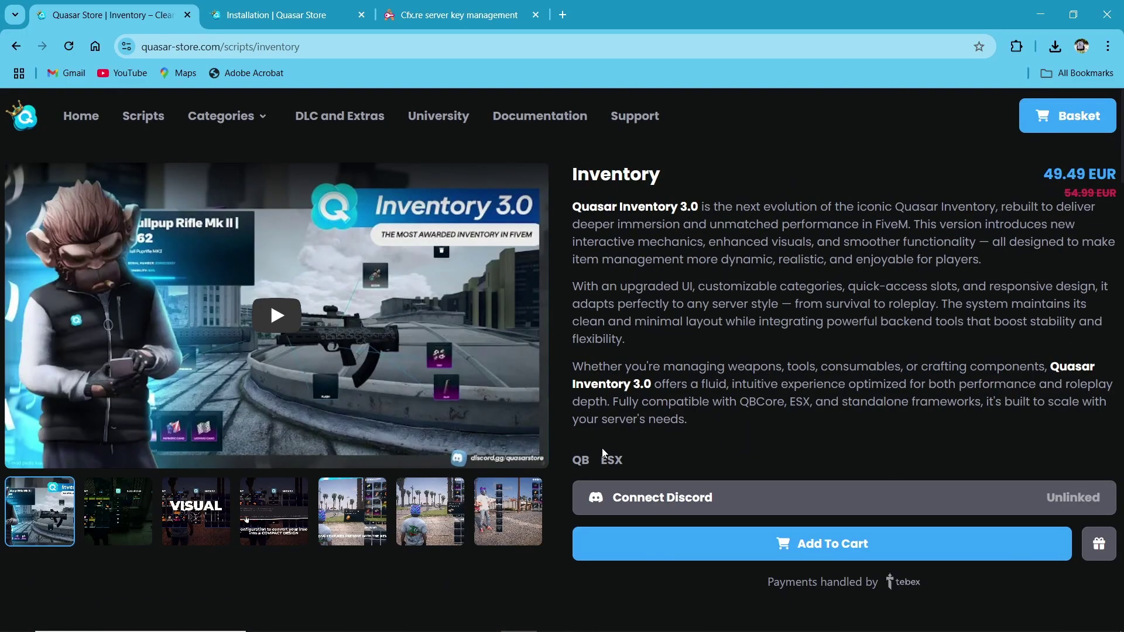
Add Inventory to the basket and proceed to the €49.49 Tebex checkout.
left_click(780, 541)
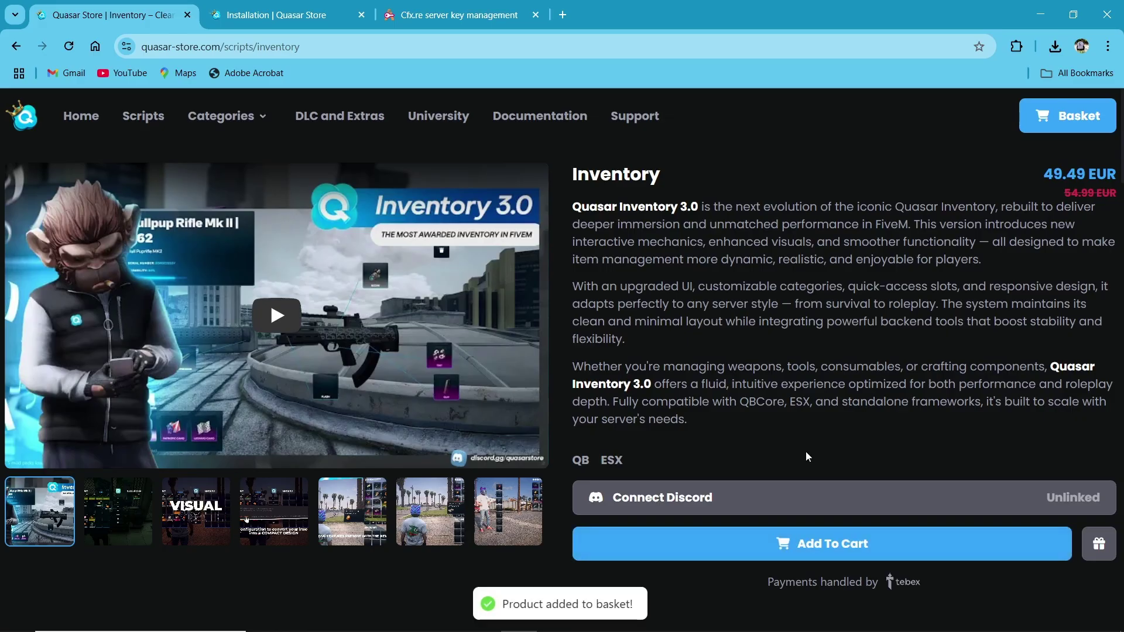
left_click(1067, 117)
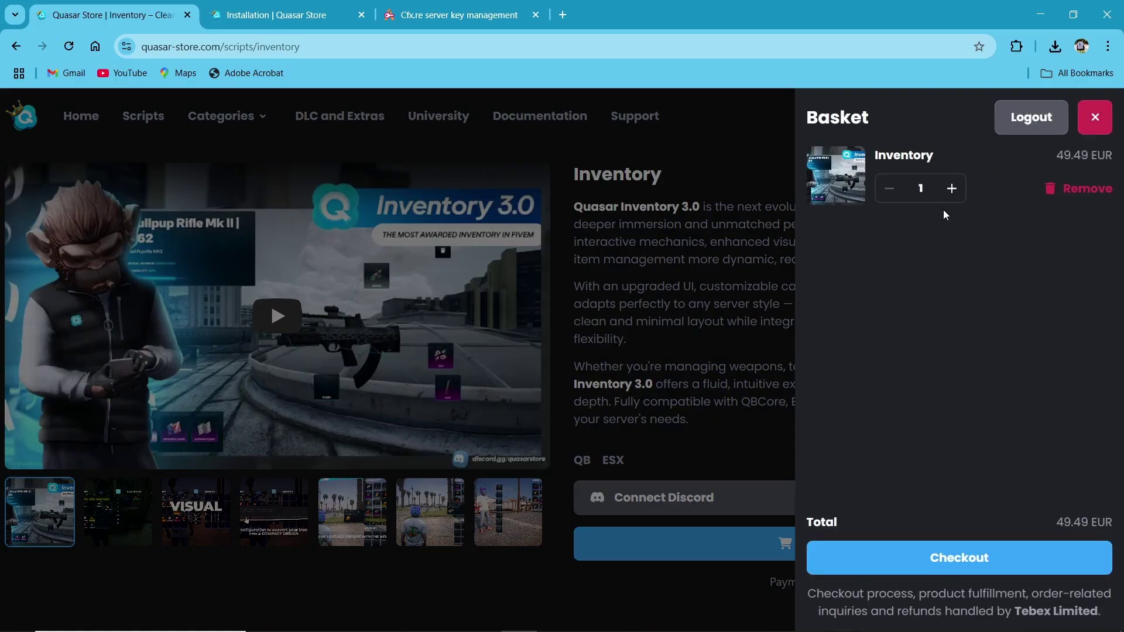
left_click(959, 567)
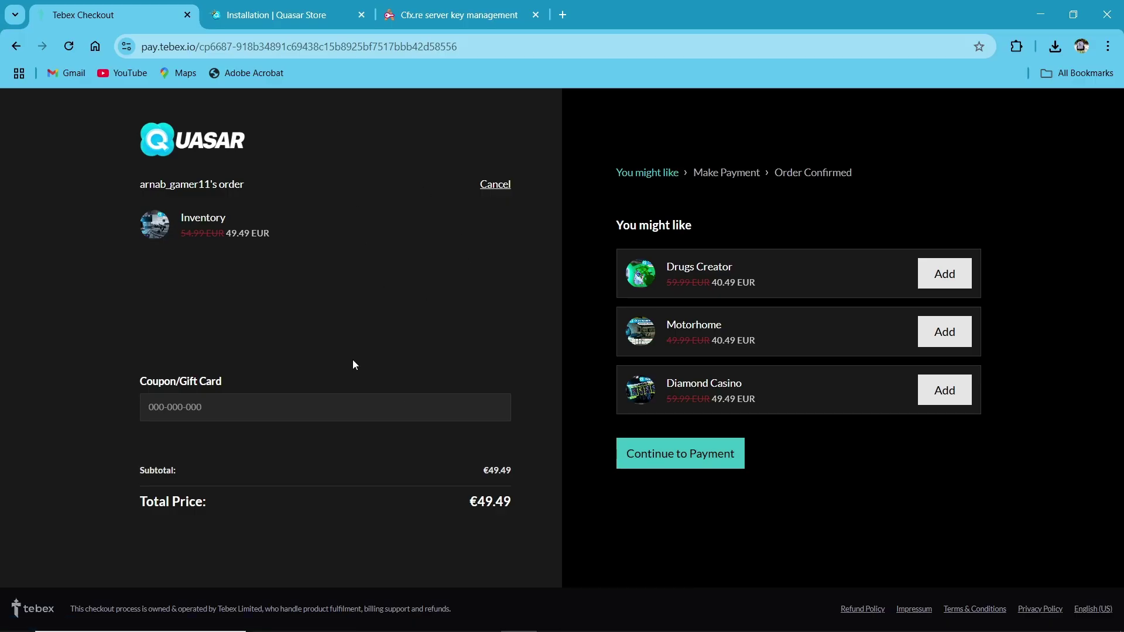
Download the Inventory asset from Cfx.re Keymaster as [inventory].pack.zip and show it in its folder.
left_click(455, 18)
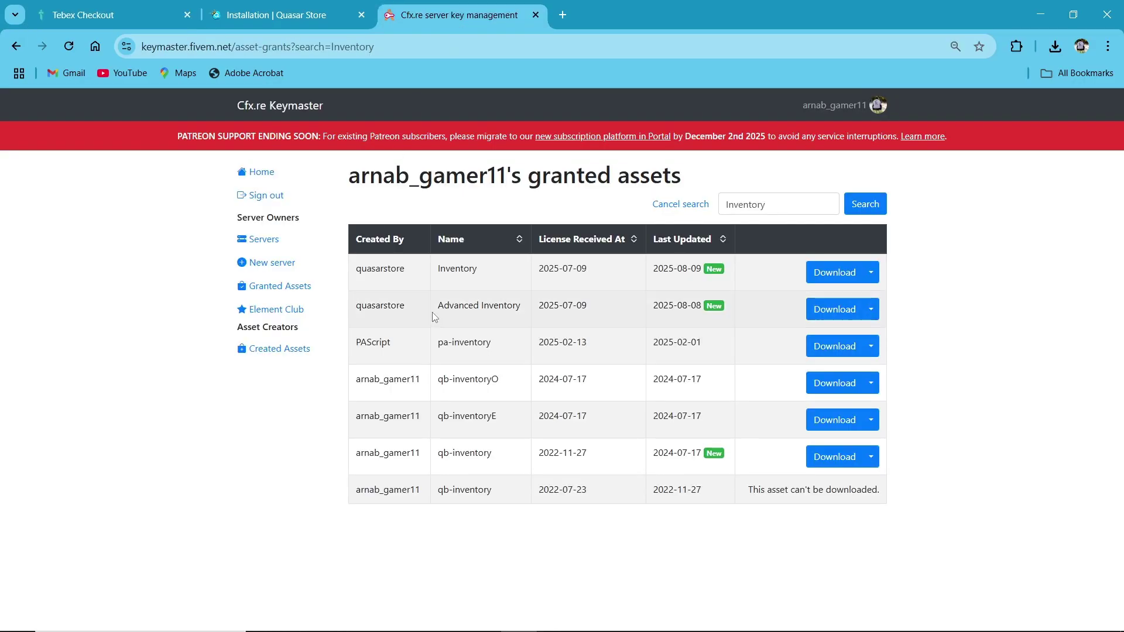
double_click(454, 268)
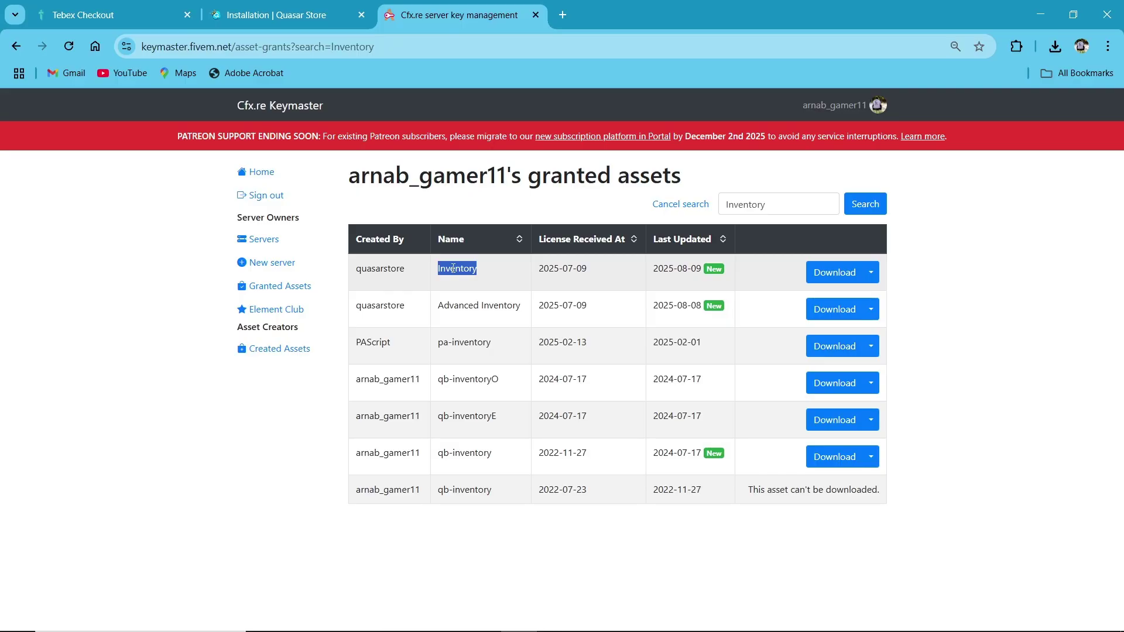
triple_click(479, 305)
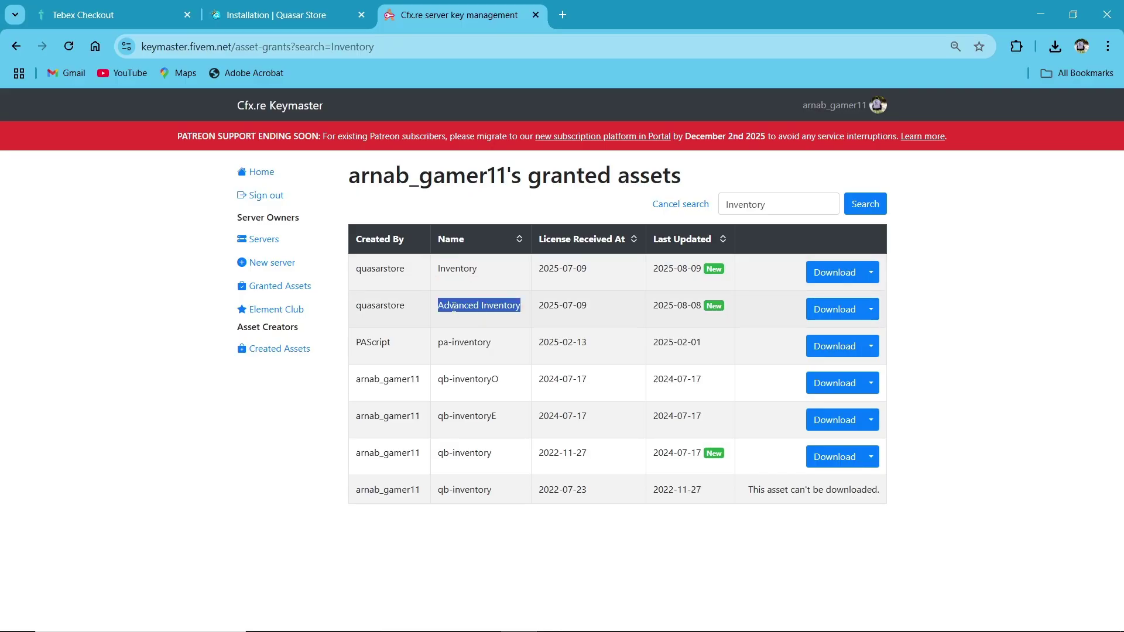
double_click(448, 268)
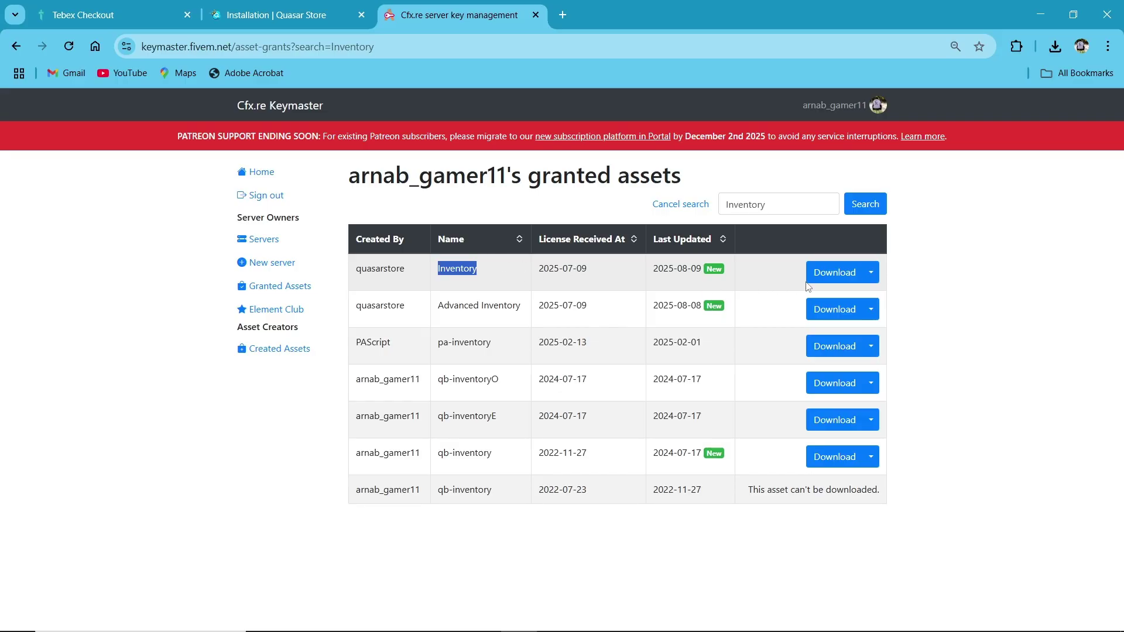
left_click(836, 274)
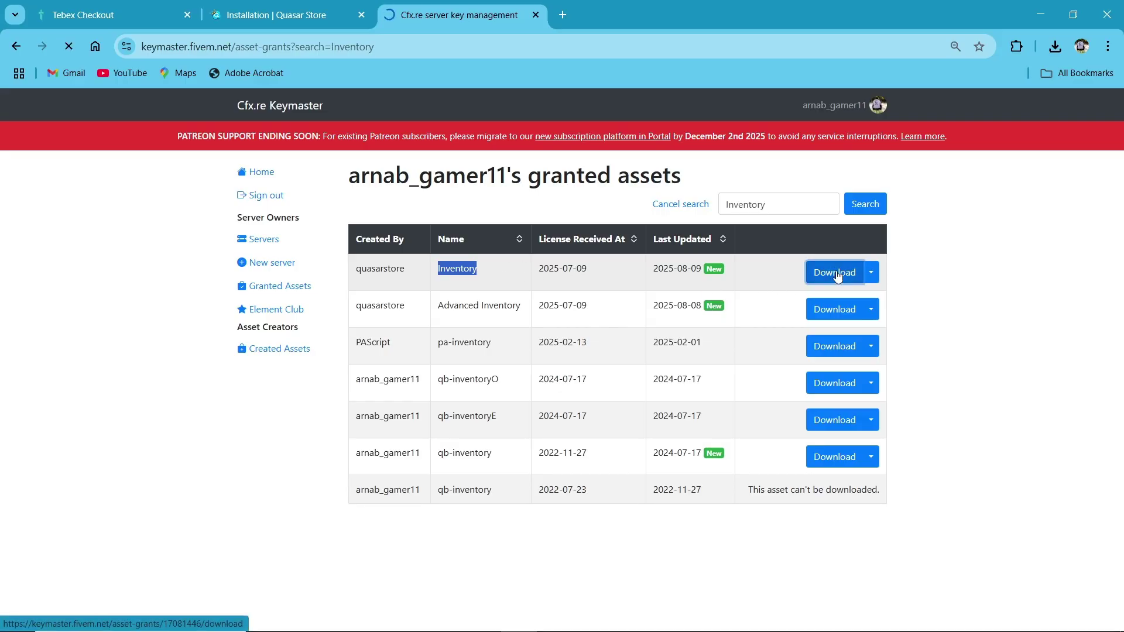
key("Return")
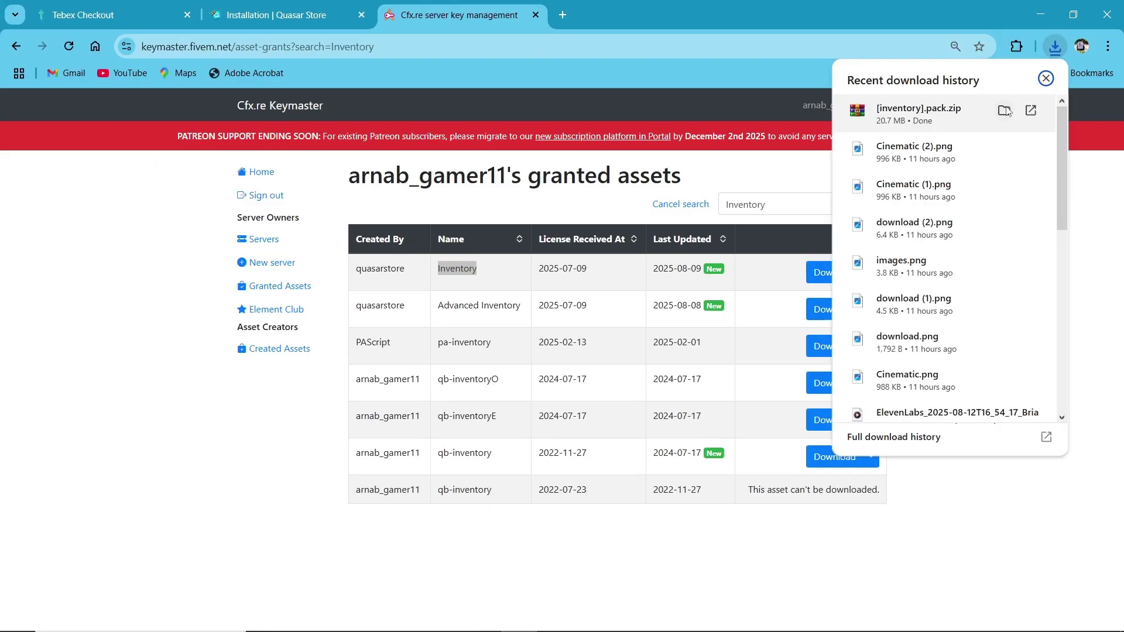
left_click(1002, 105)
Extract [inventory].pack.zip into an [inventory].pack folder.
right_click(293, 348)
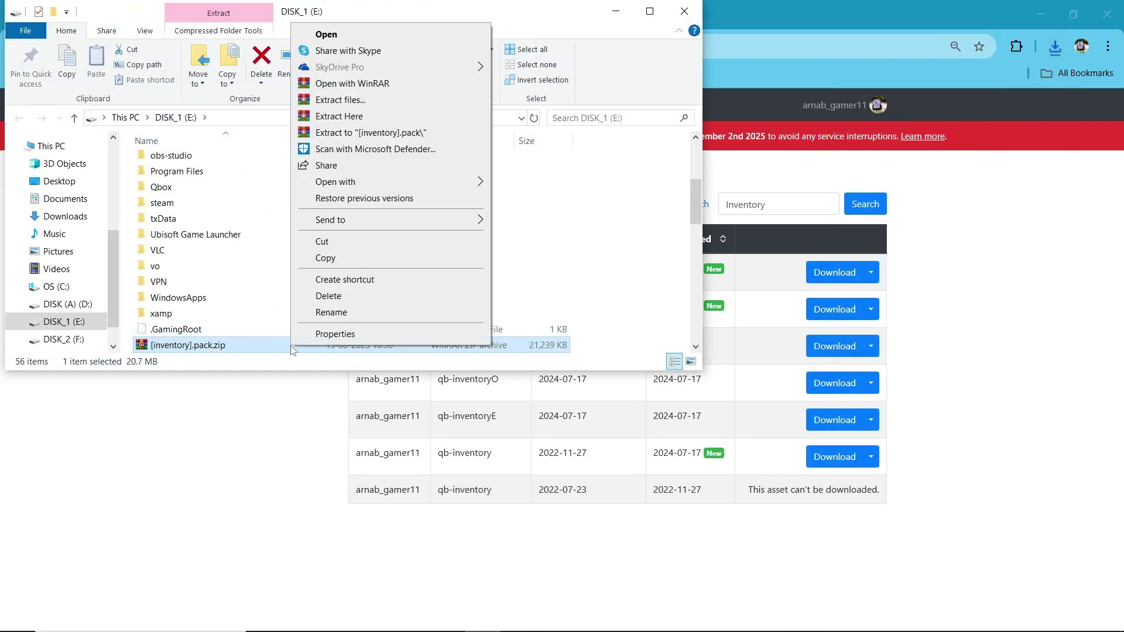
left_click(369, 133)
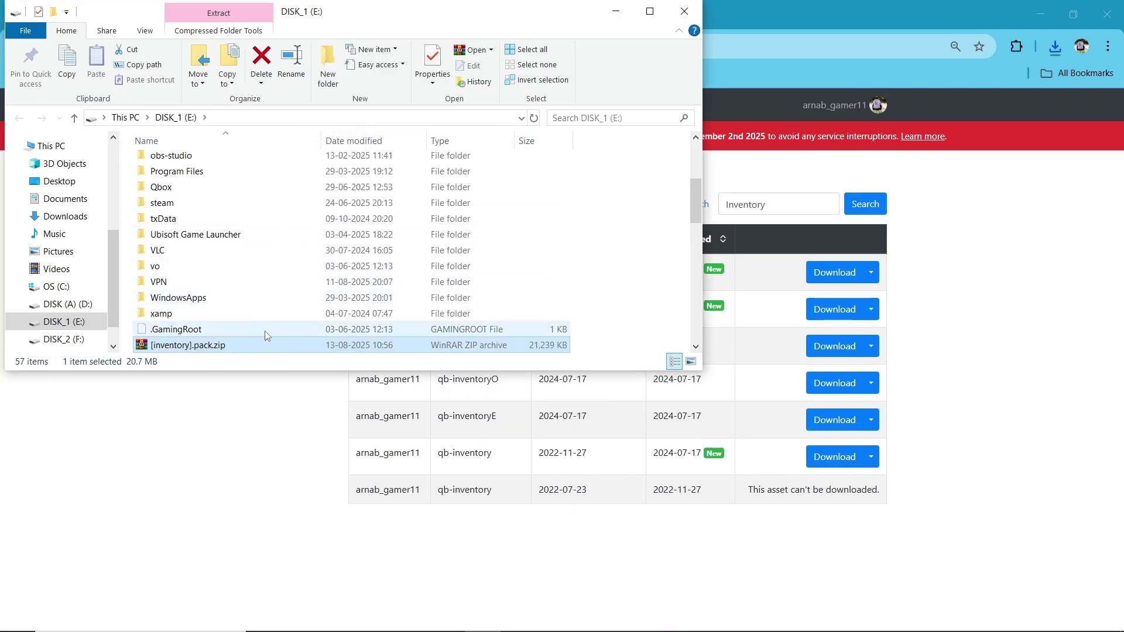
left_click(222, 162)
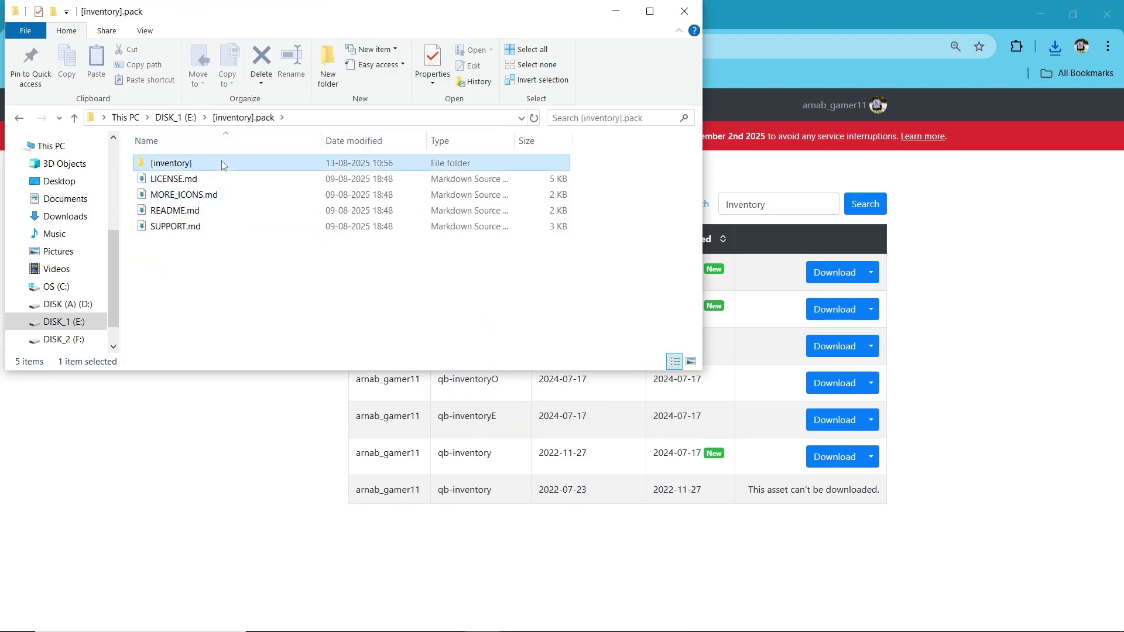
left_click(221, 261)
Open README.md in VS Code and follow its docs.quasar-store.com documentation link.
left_click(650, 11)
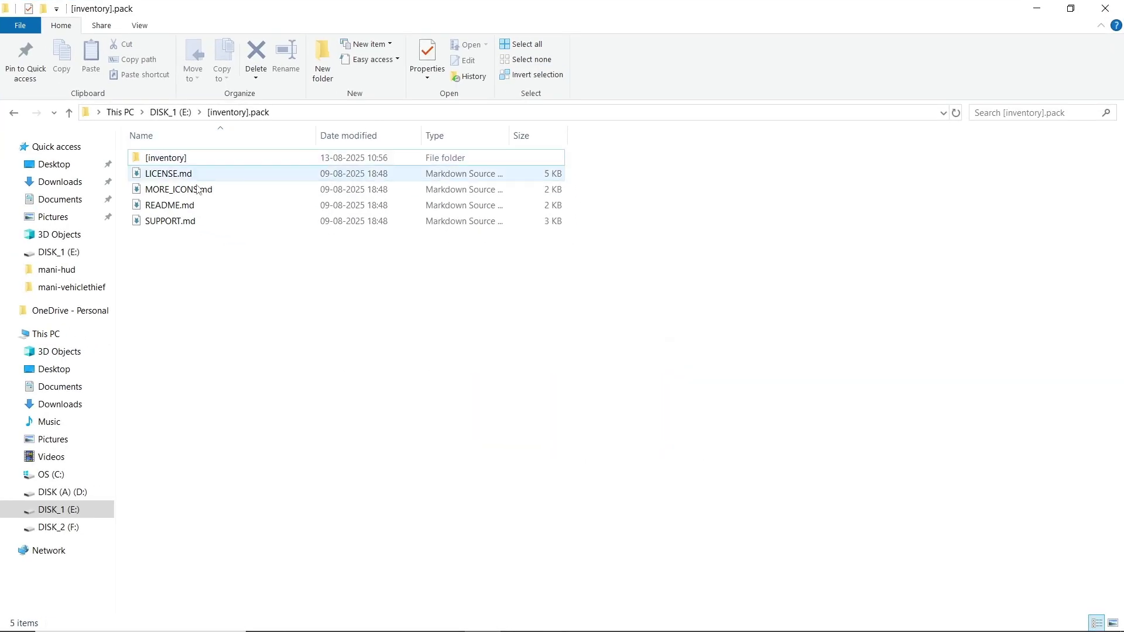
double_click(189, 205)
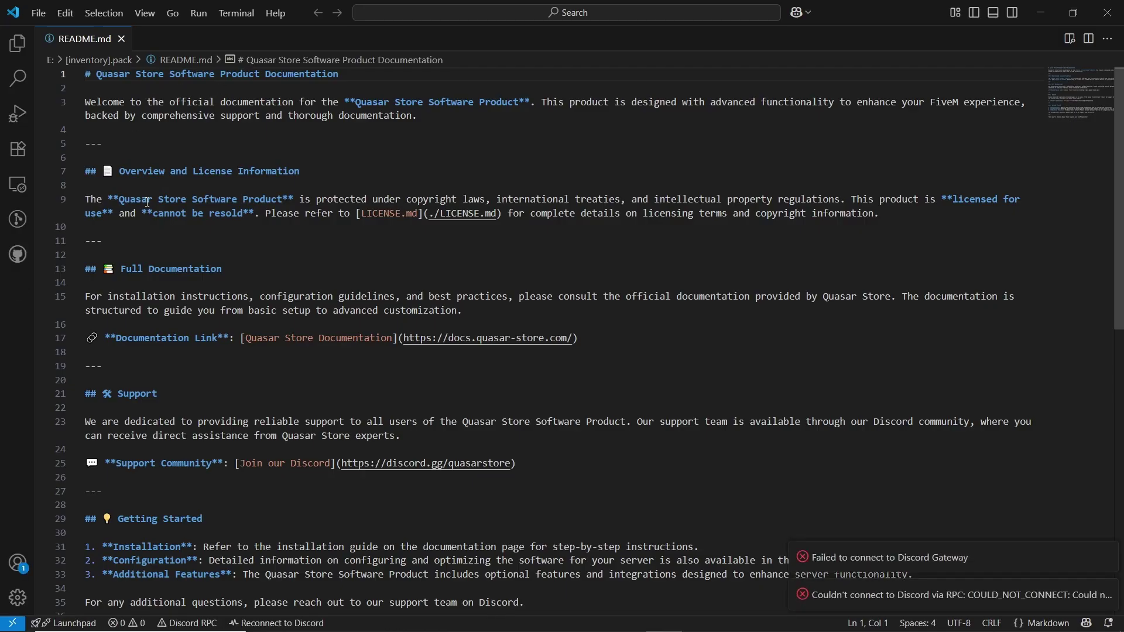
scroll(183, 249, "down", 1)
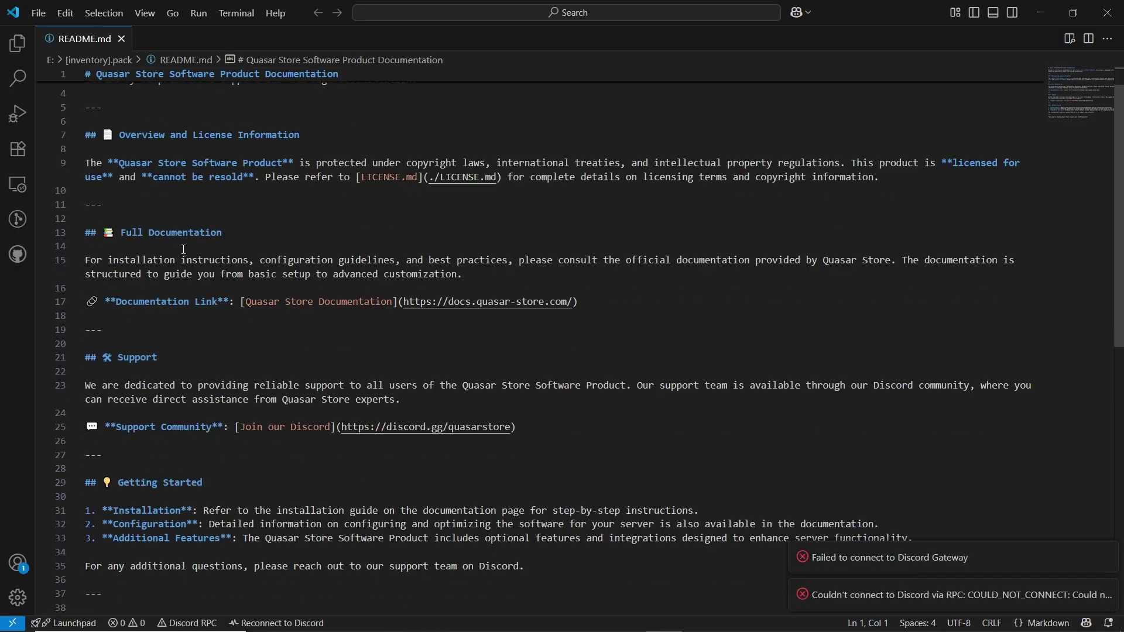
left_click(455, 305, "ctrl")
Open the external documentation site, switch to the Installation page and close the extra docs tab.
left_click(443, 330)
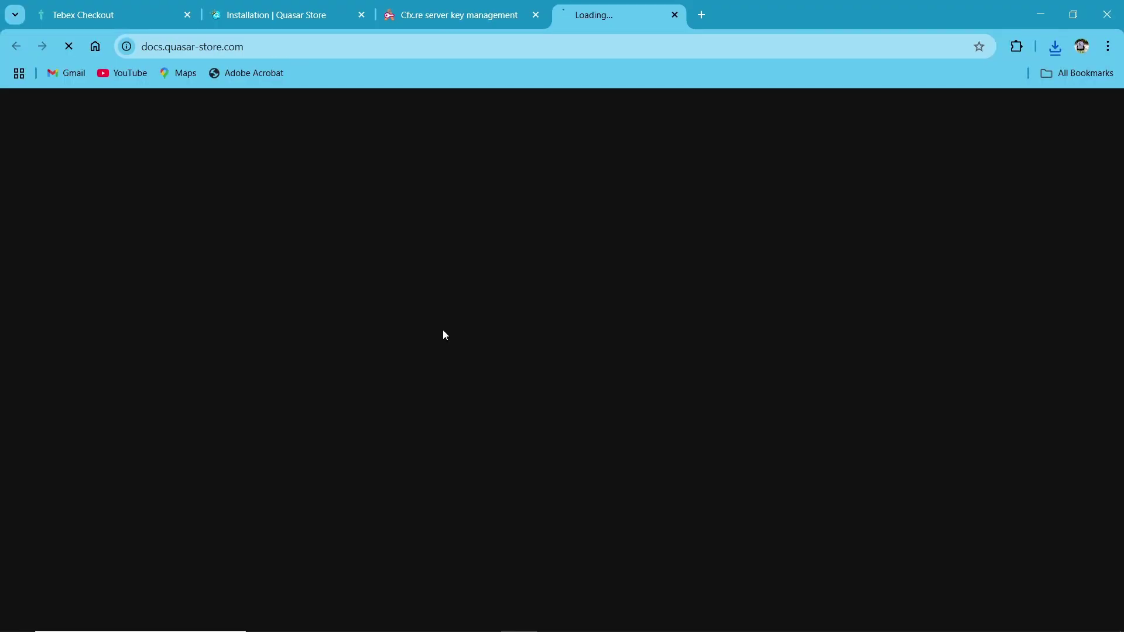
scroll(146, 319, "down", 3)
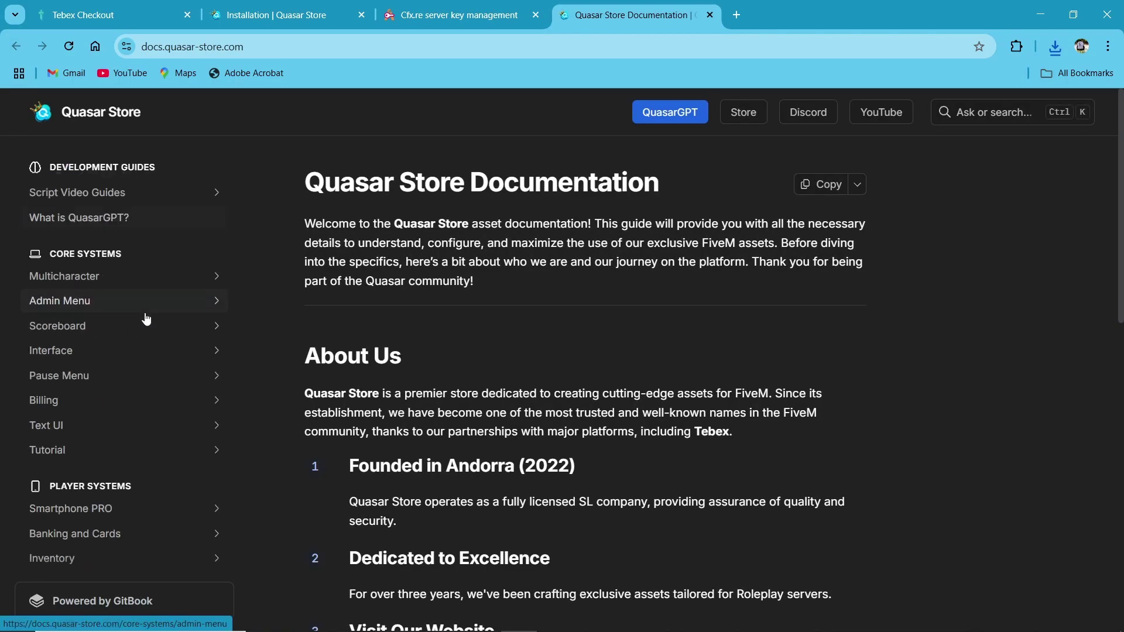
key("ctrl+2")
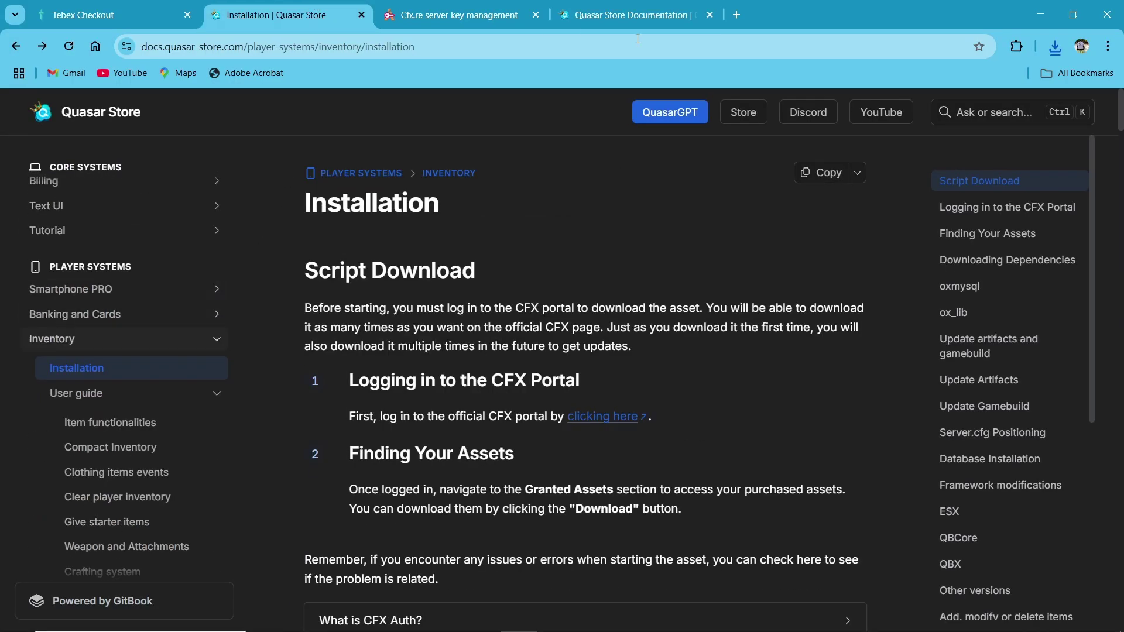
left_click(709, 15)
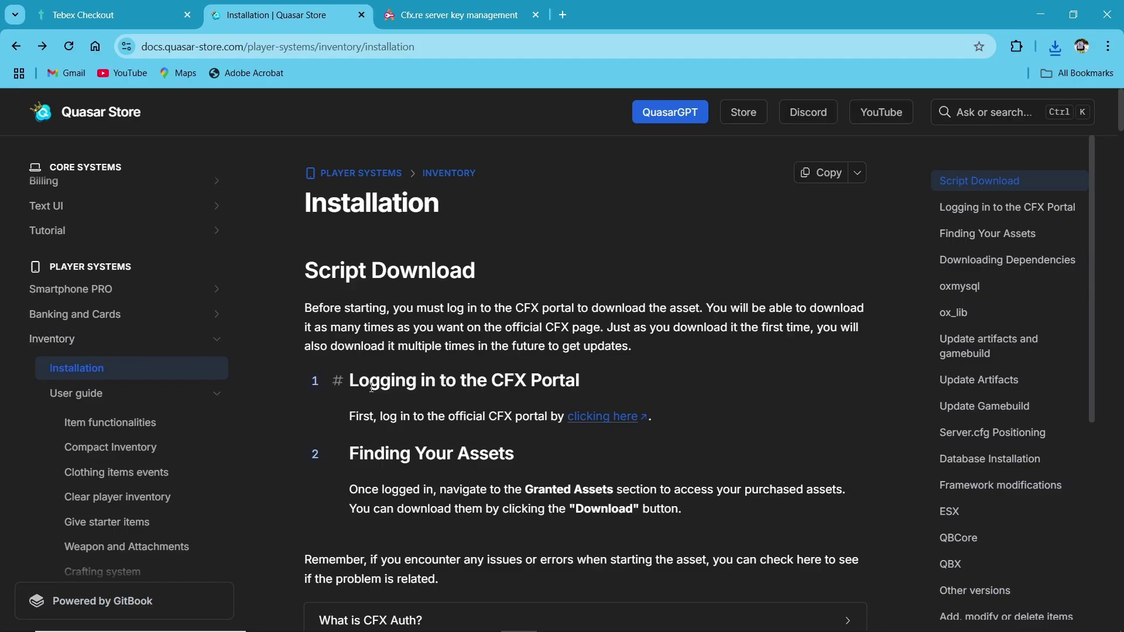
Scroll through the installation guide, selecting gamebuild 3095, down to Database Installation.
scroll(460, 363, "down", 10)
scroll(409, 314, "down", 4)
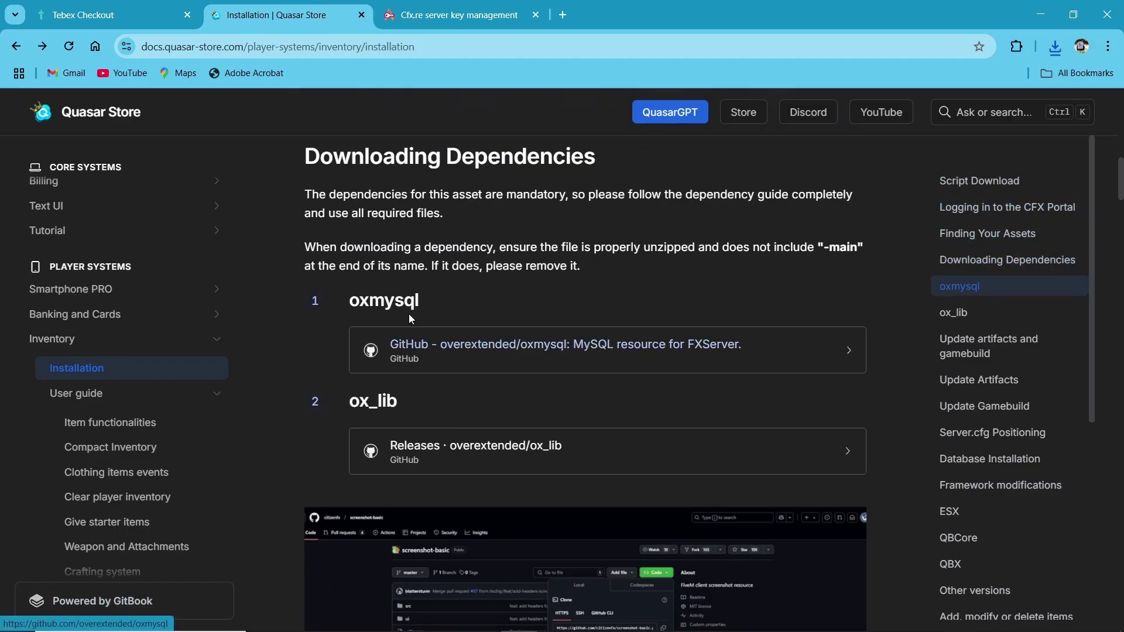
scroll(439, 425, "down", 2)
scroll(611, 340, "up", 2)
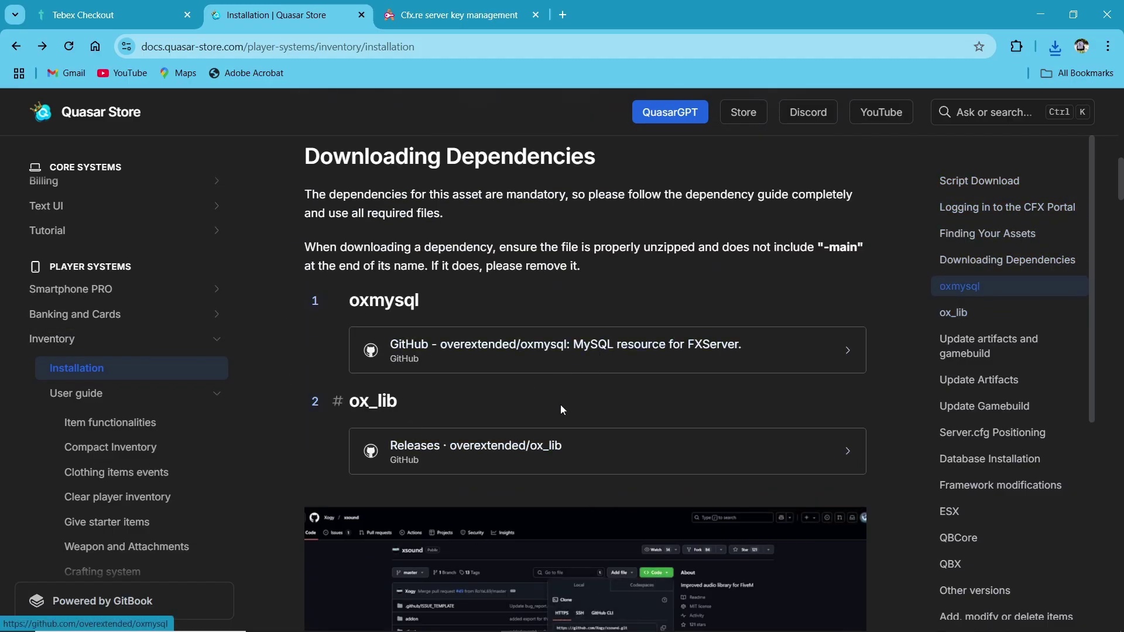
scroll(480, 392, "down", 3)
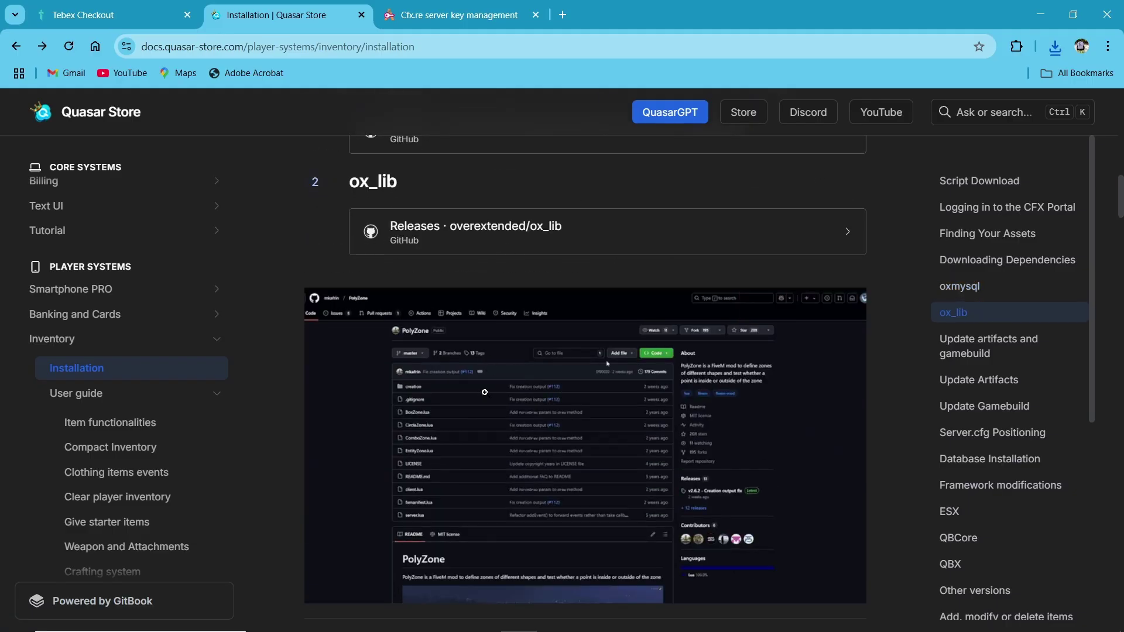
scroll(491, 369, "down", 6)
scroll(478, 363, "down", 3)
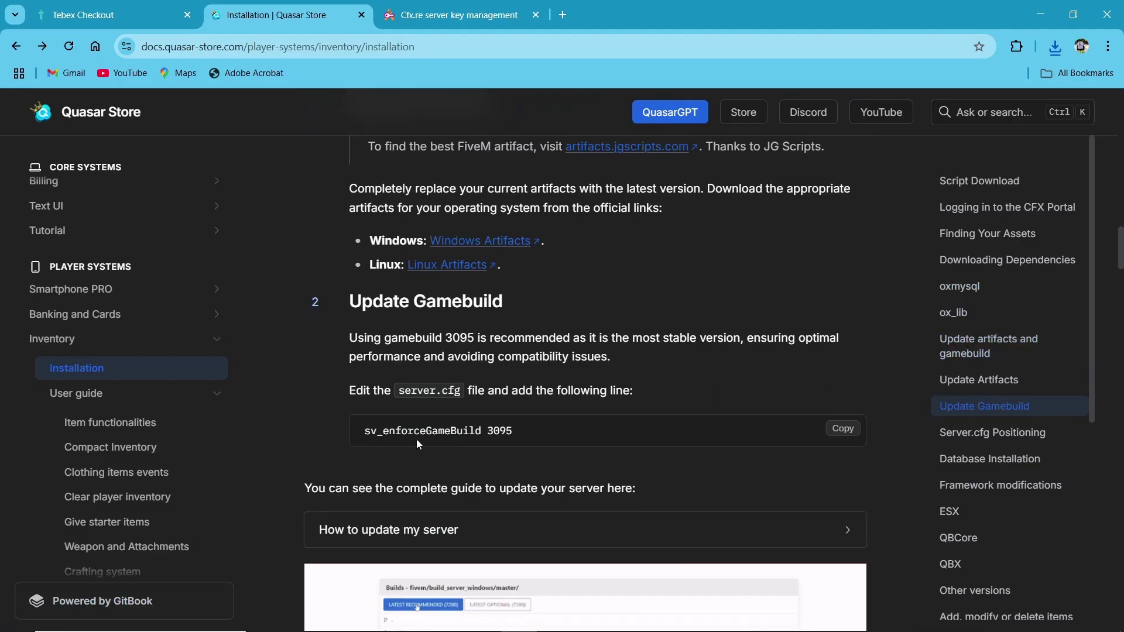
double_click(487, 426)
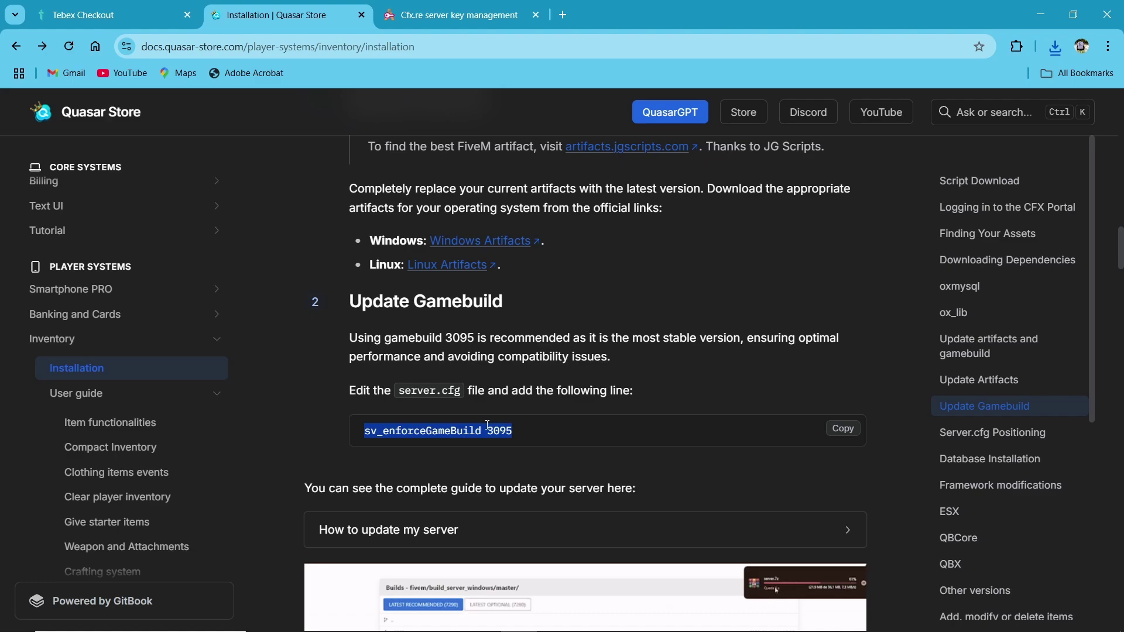
scroll(487, 426, "down", 8)
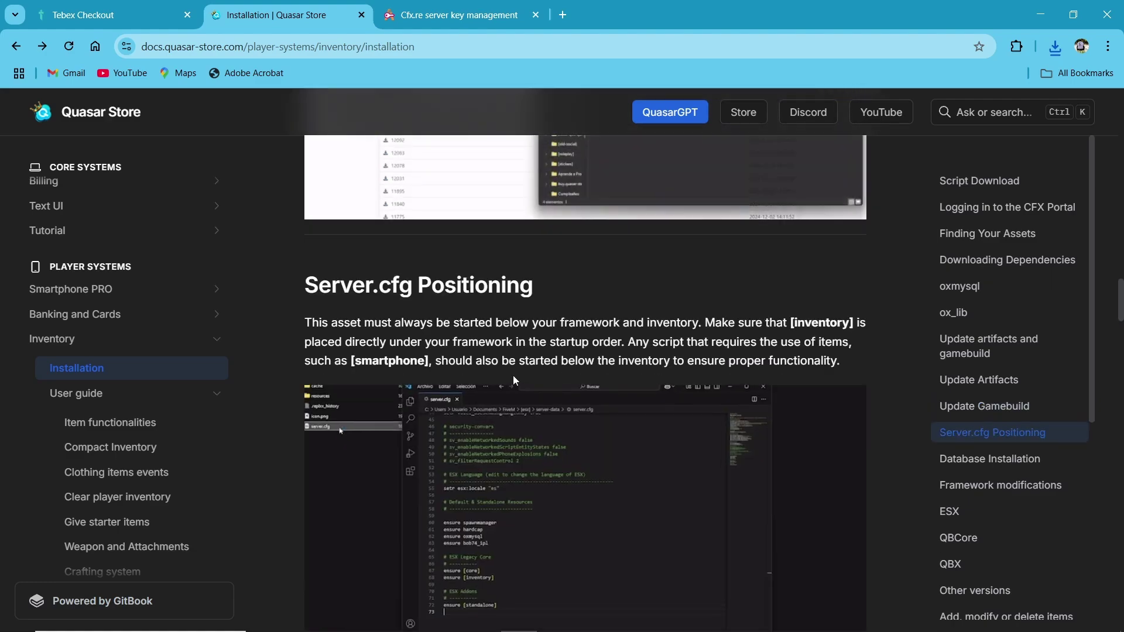
scroll(515, 325, "down", 5)
scroll(515, 324, "down", 7)
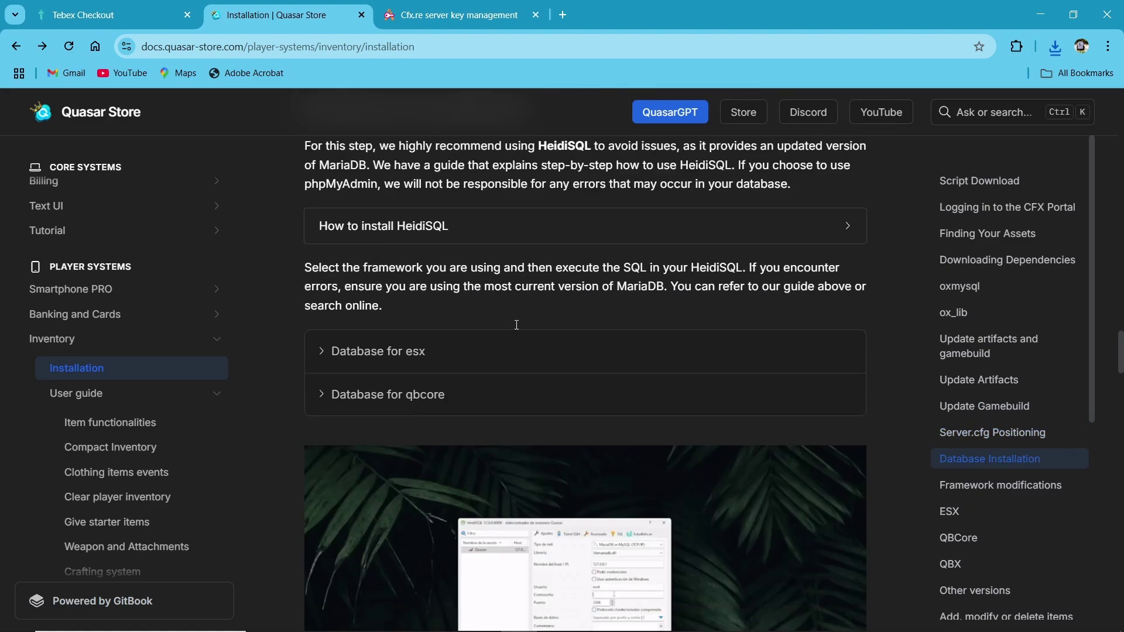
Expand the Database for qbcore SQL, briefly opening and closing the esx section.
left_click(410, 394)
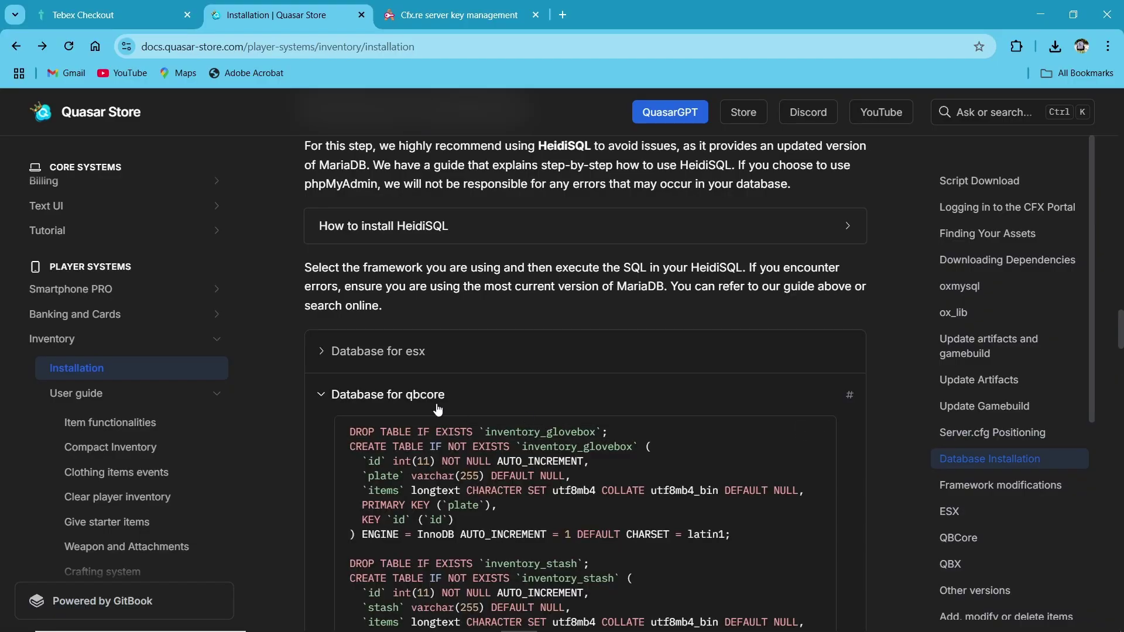
left_click(412, 362)
left_click(448, 367)
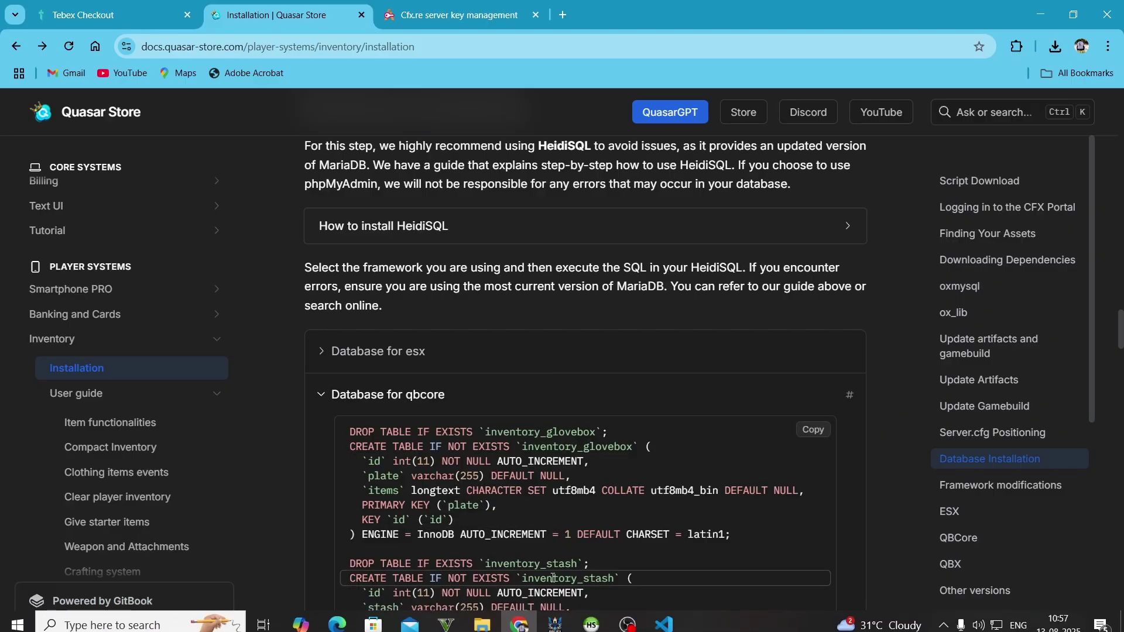
Paste the inventory SQL into HeidiSQL and run it on qbcoreframework_a4d1f7, declining the warnings.
left_click(588, 624)
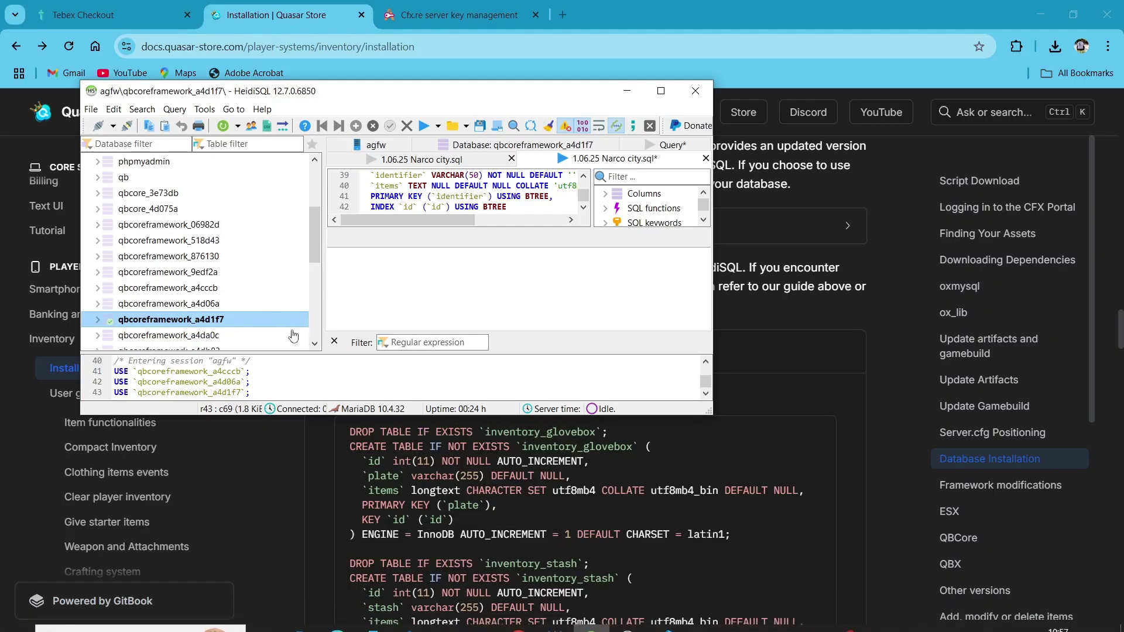
left_click(98, 320)
left_click(464, 186)
key("ctrl+a")
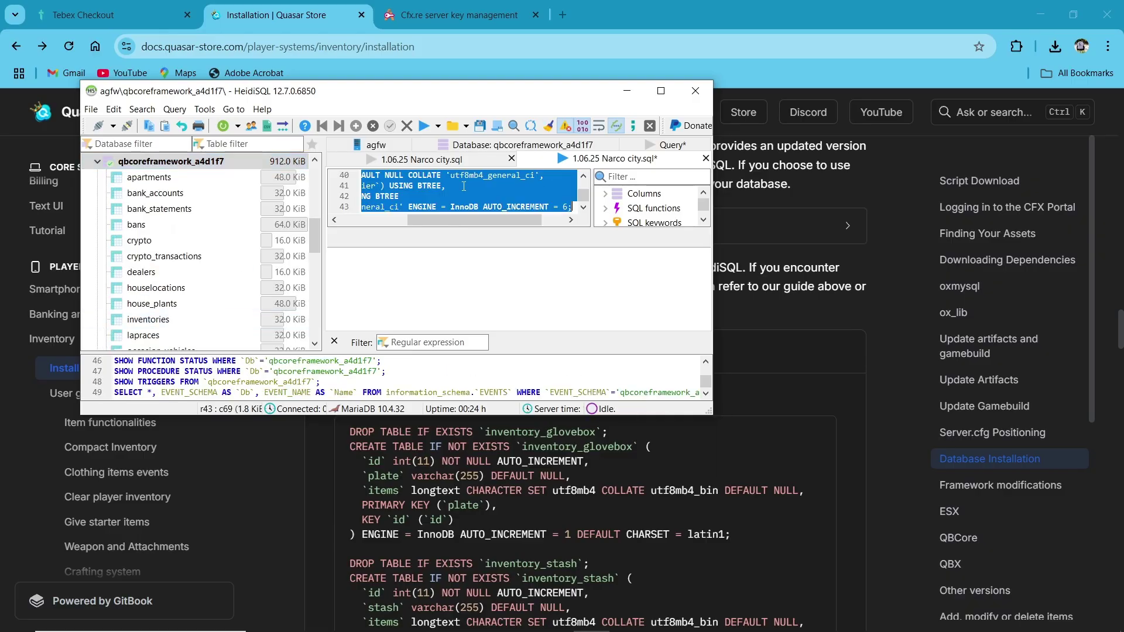
key("ctrl+v")
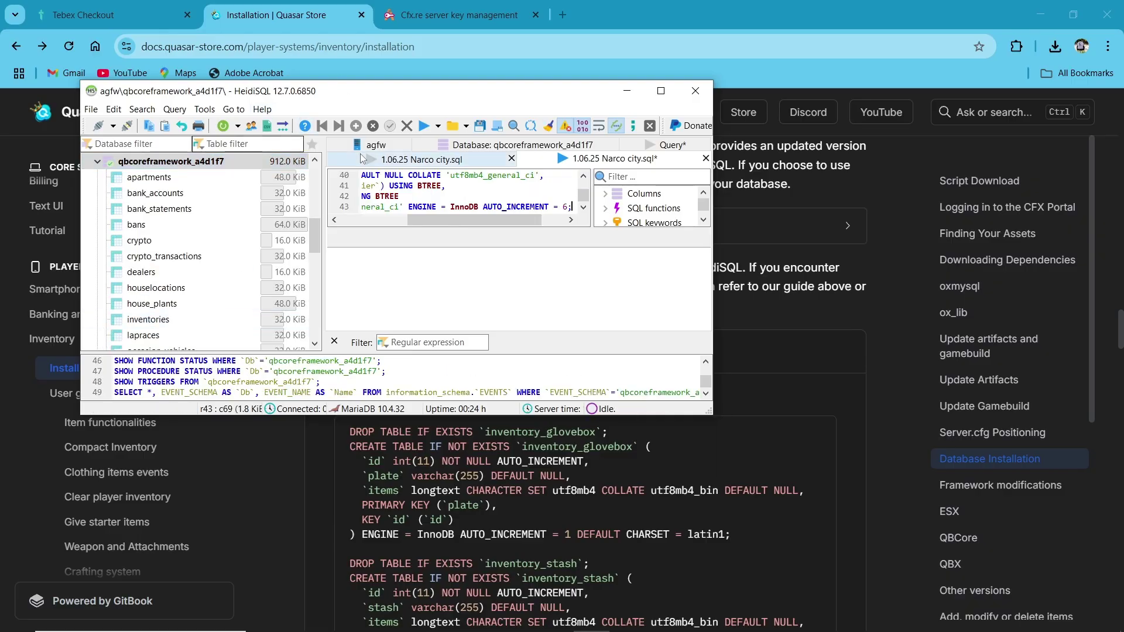
left_click(422, 125)
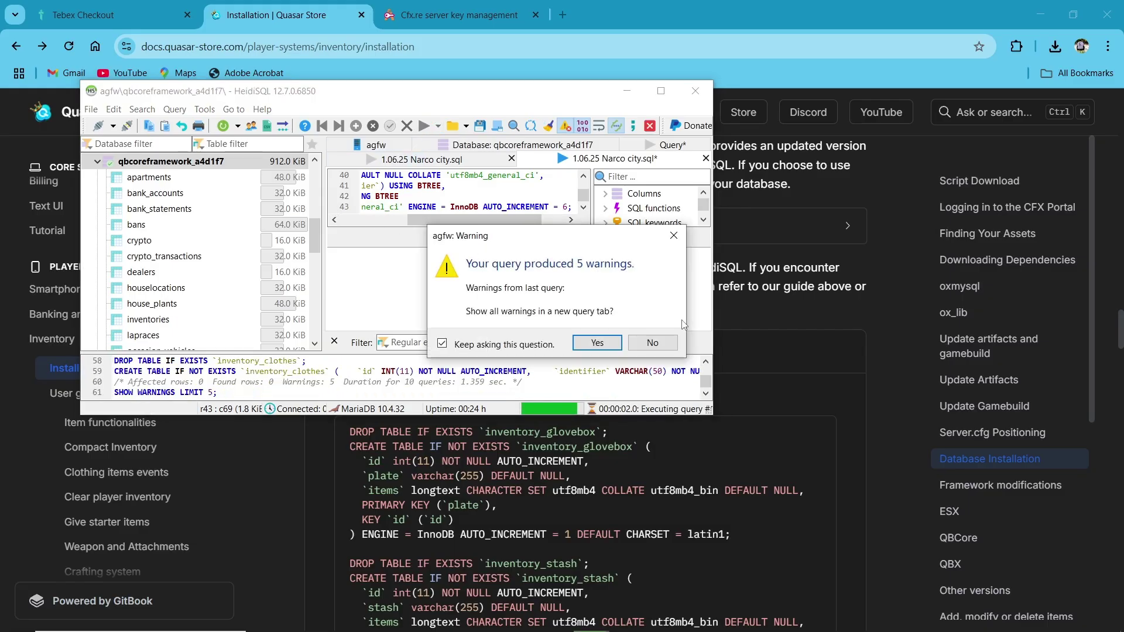
left_click(652, 343)
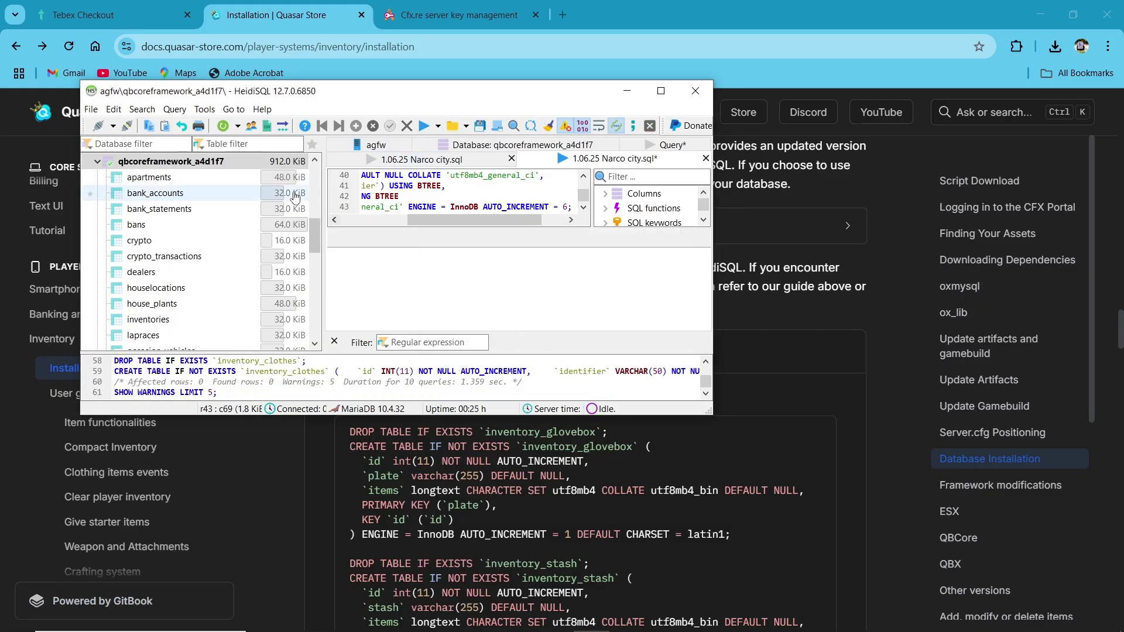
Refresh the database list, close HeidiSQL without saving, and collapse the qbcore SQL section.
left_click(223, 126)
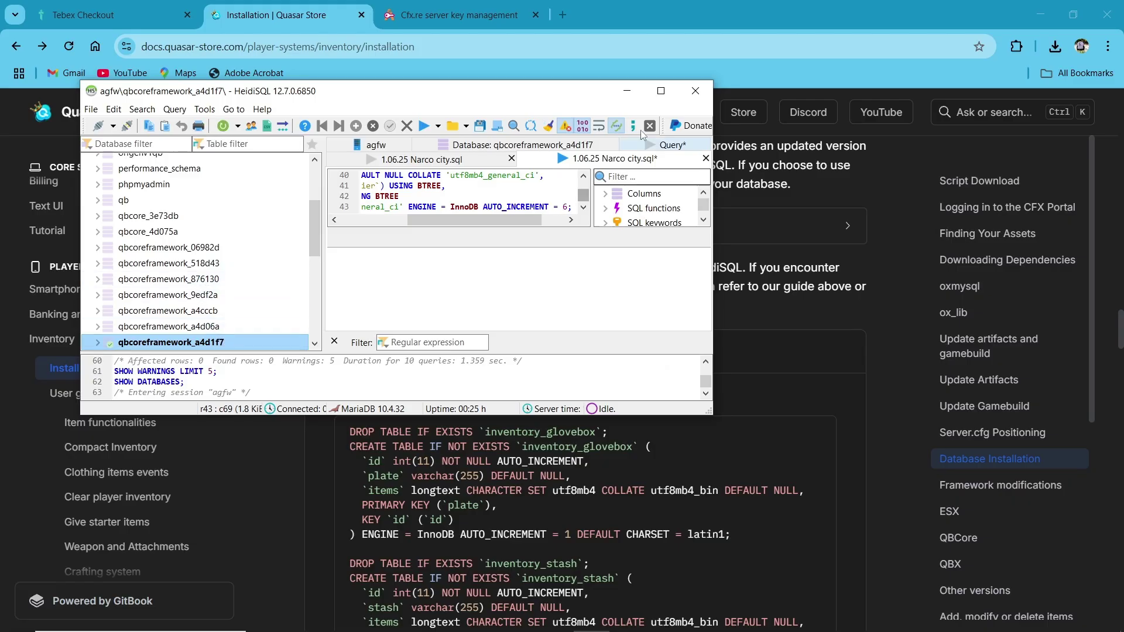
left_click(692, 86)
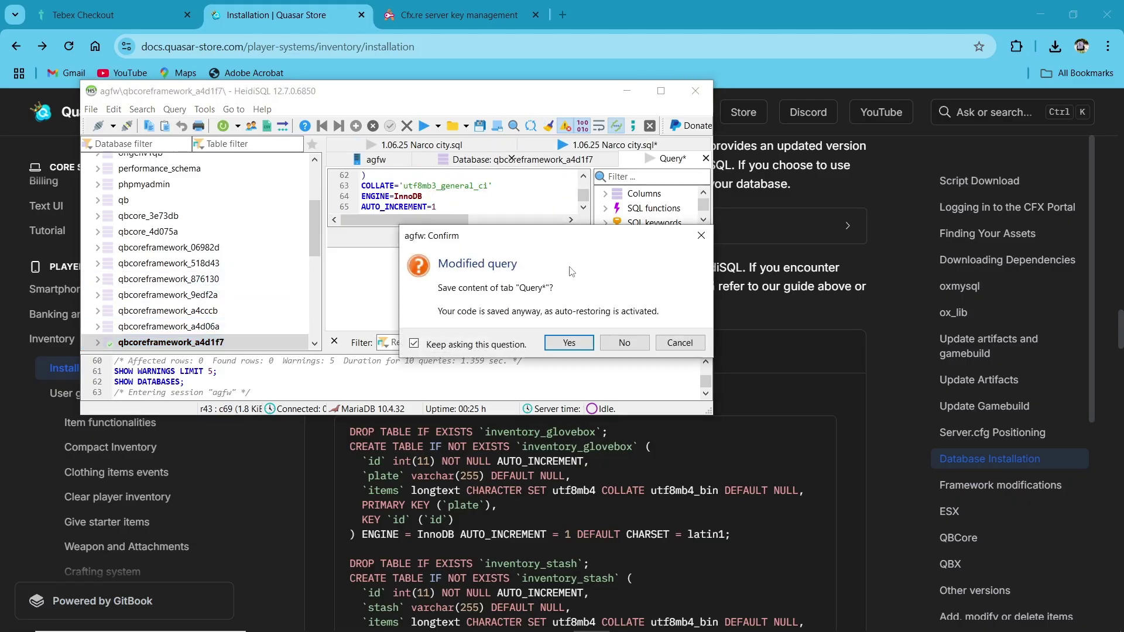
left_click(624, 342)
left_click(384, 379)
Open the QBCore repository link under Framework modifications in the docs.
scroll(375, 386, "down", 15)
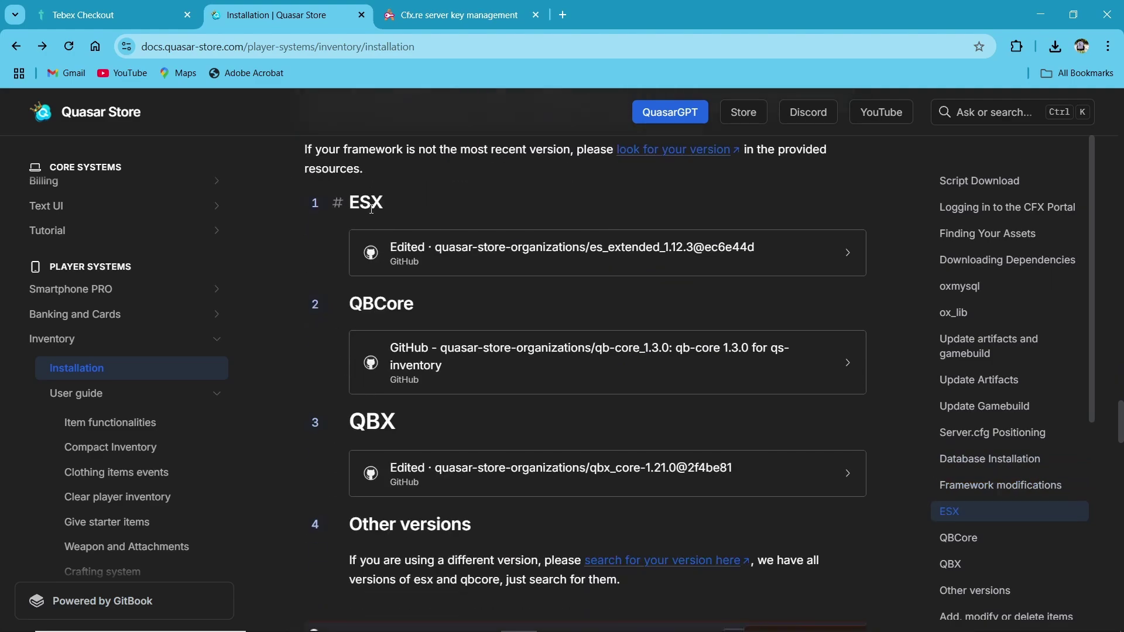
key("Tab")
key("Tab")
left_click(606, 411)
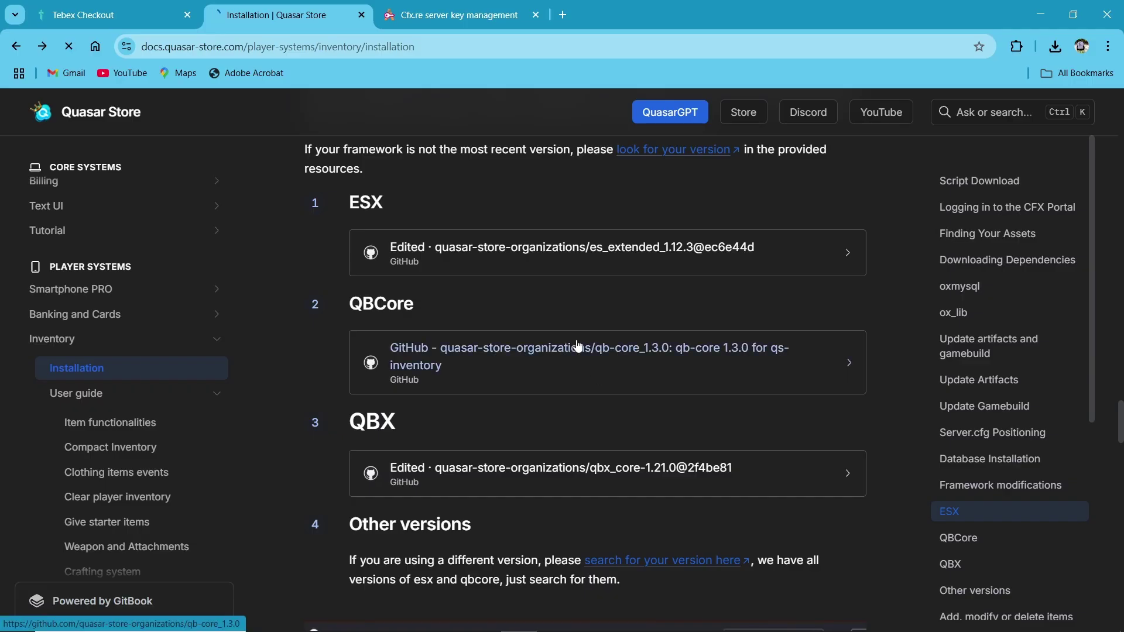
scroll(130, 260, "down", 4)
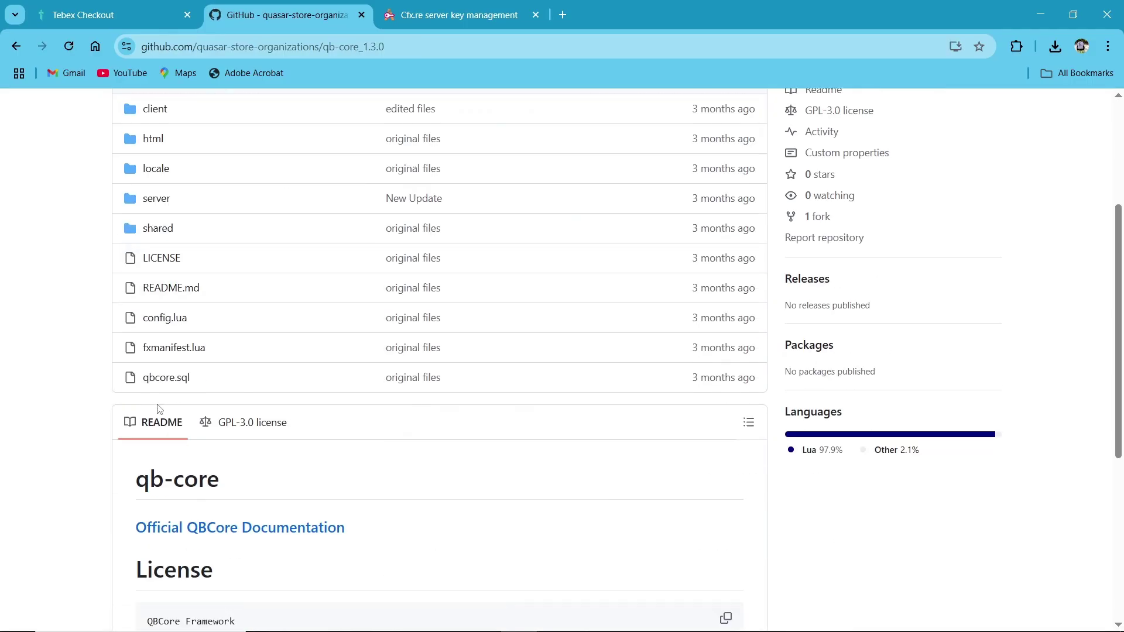
scroll(160, 408, "up", 4)
Download qb-core_1.3.0-main.zip from GitHub and show it in its folder.
mouse_move(355, 113)
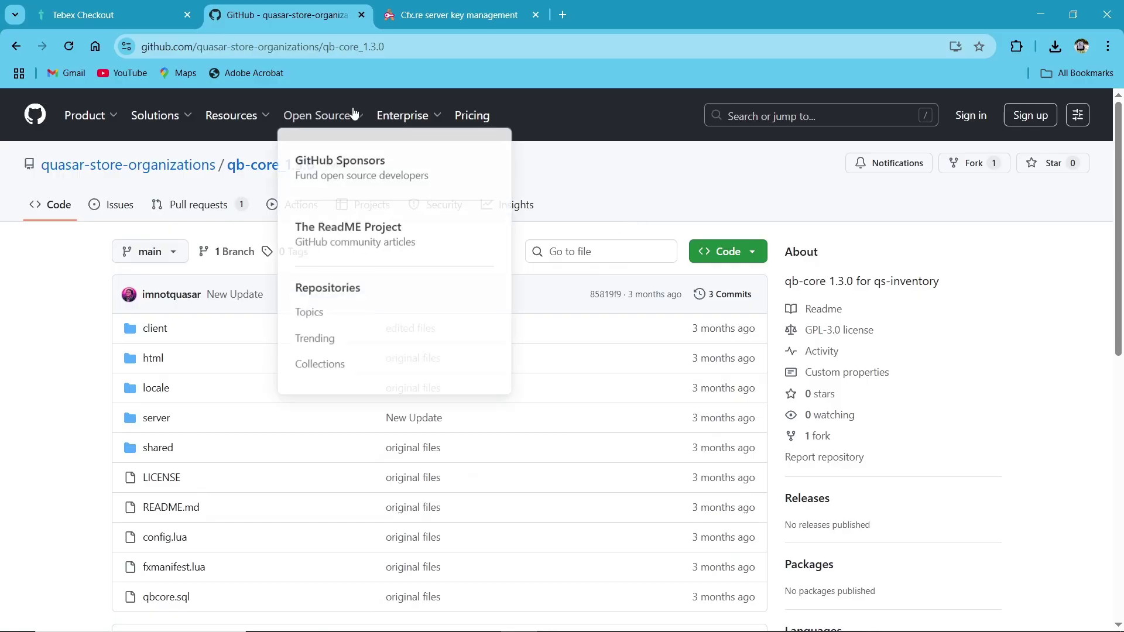
left_click(723, 253)
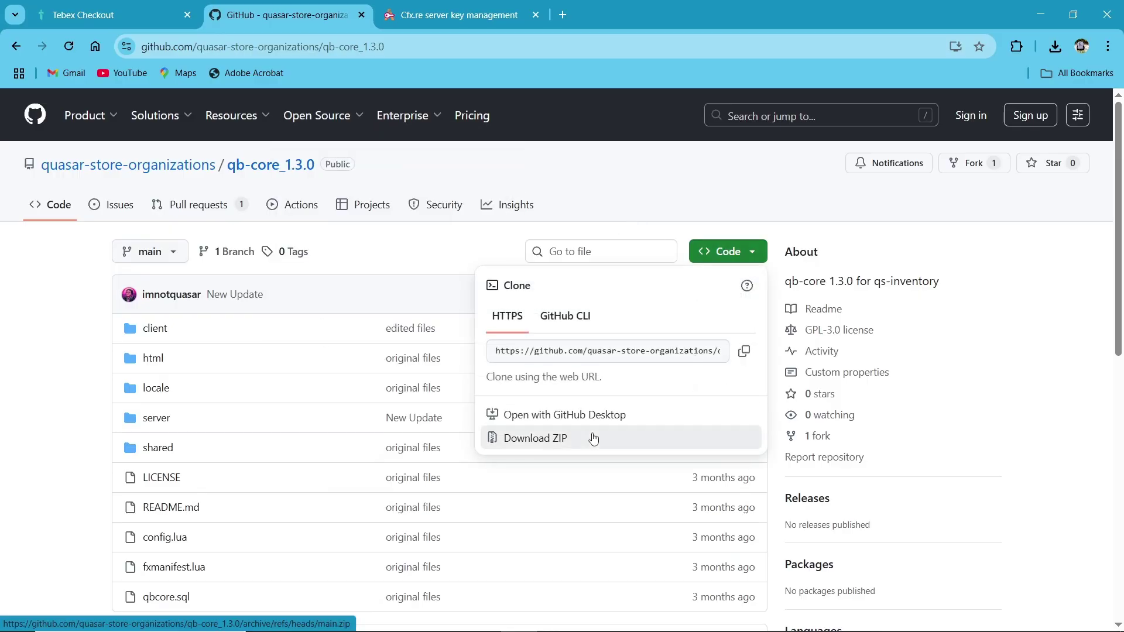
key("Return")
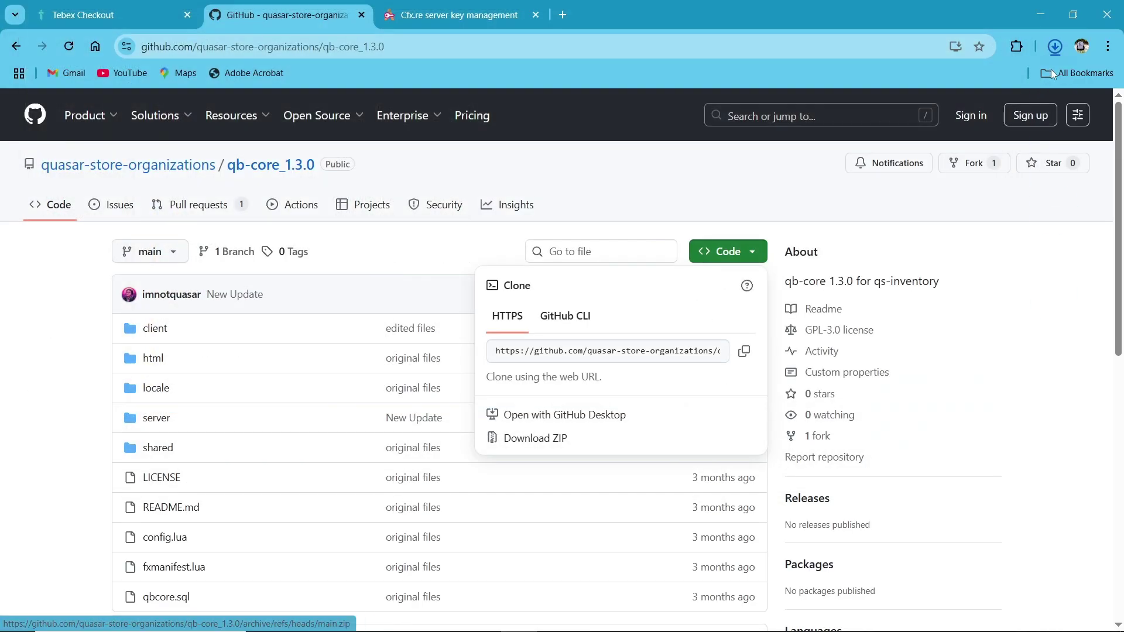
left_click(1010, 82)
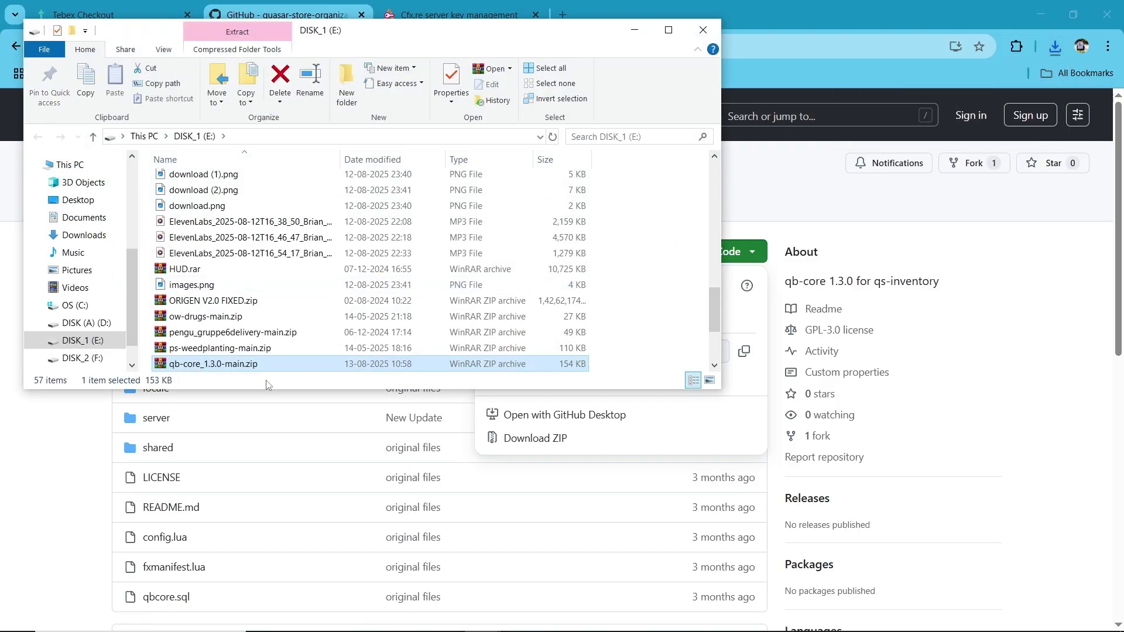
Extract the qb-core zip and rename the extracted folder to qb-core.
right_click(207, 365)
left_click(263, 133)
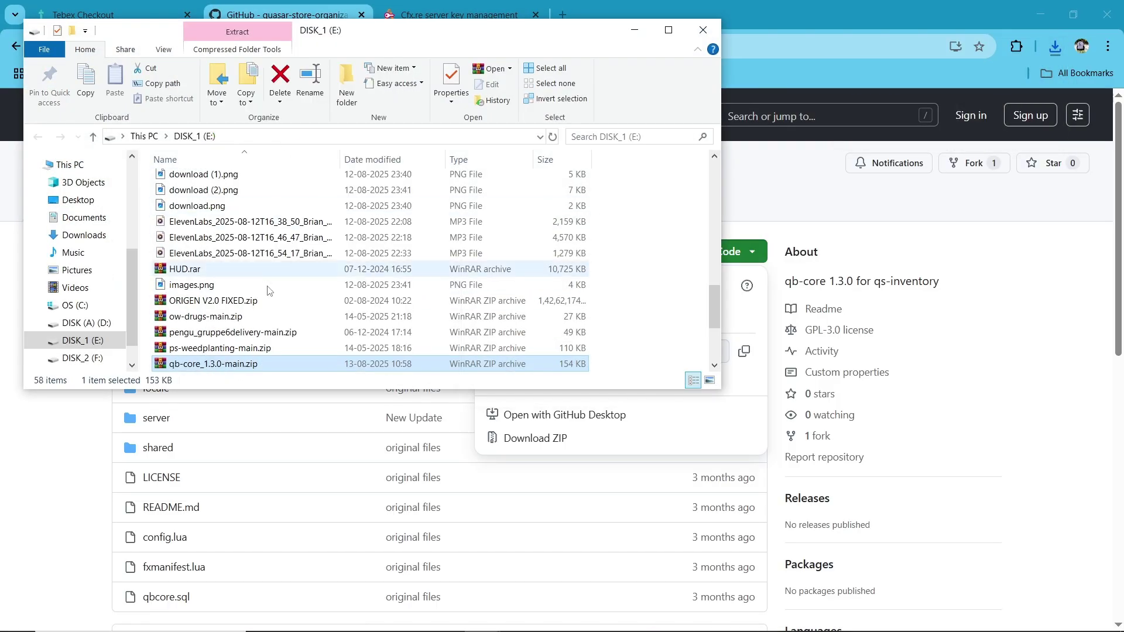
scroll(252, 344, "down", 3)
double_click(251, 360)
key("alt+Left")
left_click(249, 363)
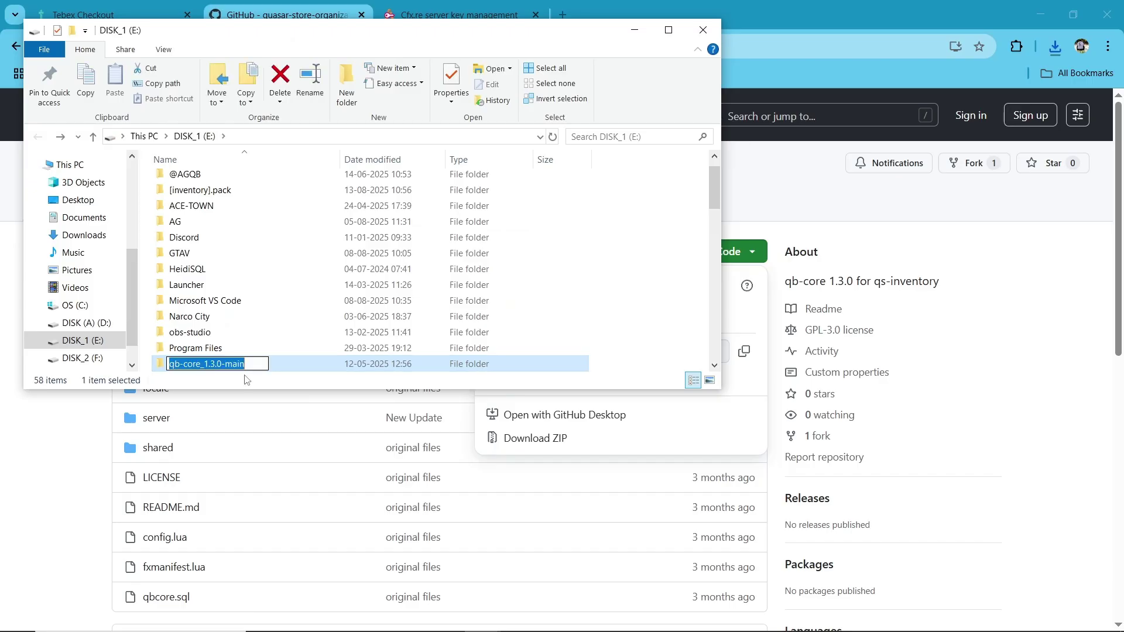
left_click(248, 362)
left_click_drag(249, 361, 200, 364)
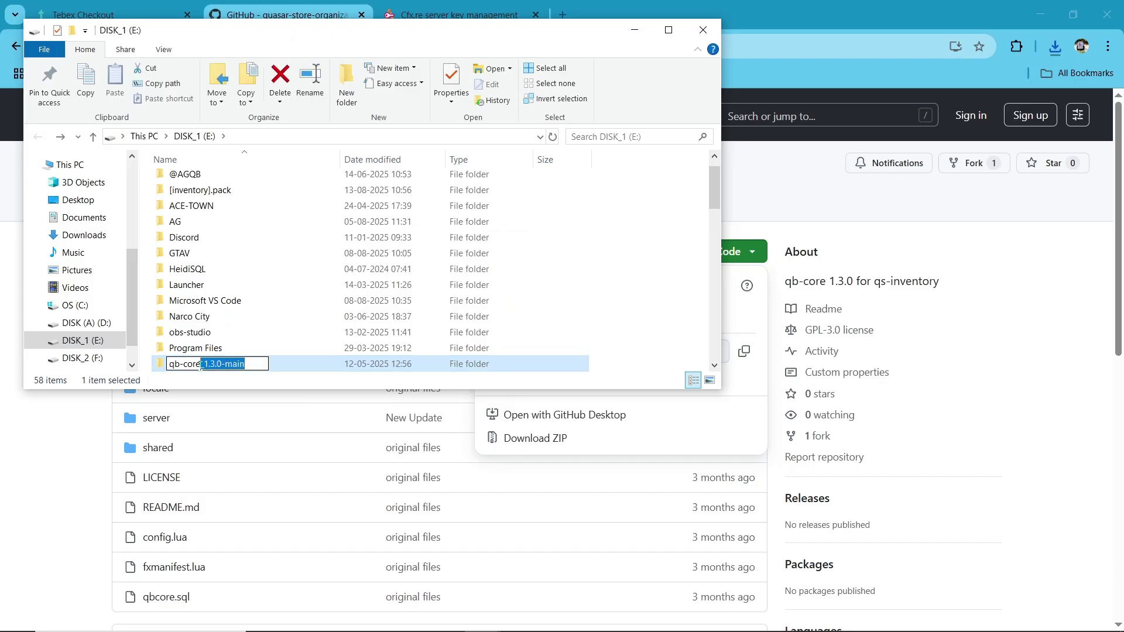
key("BackSpace")
key("Return")
Open qb-core/shared/items.lua in VS Code.
double_click(233, 369)
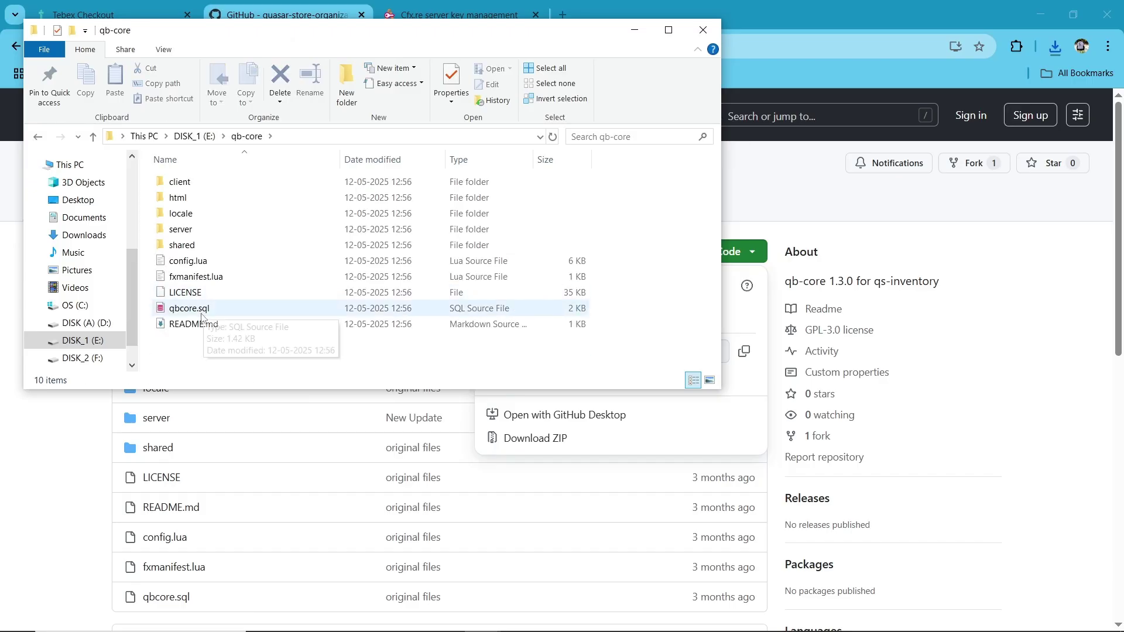
double_click(196, 245)
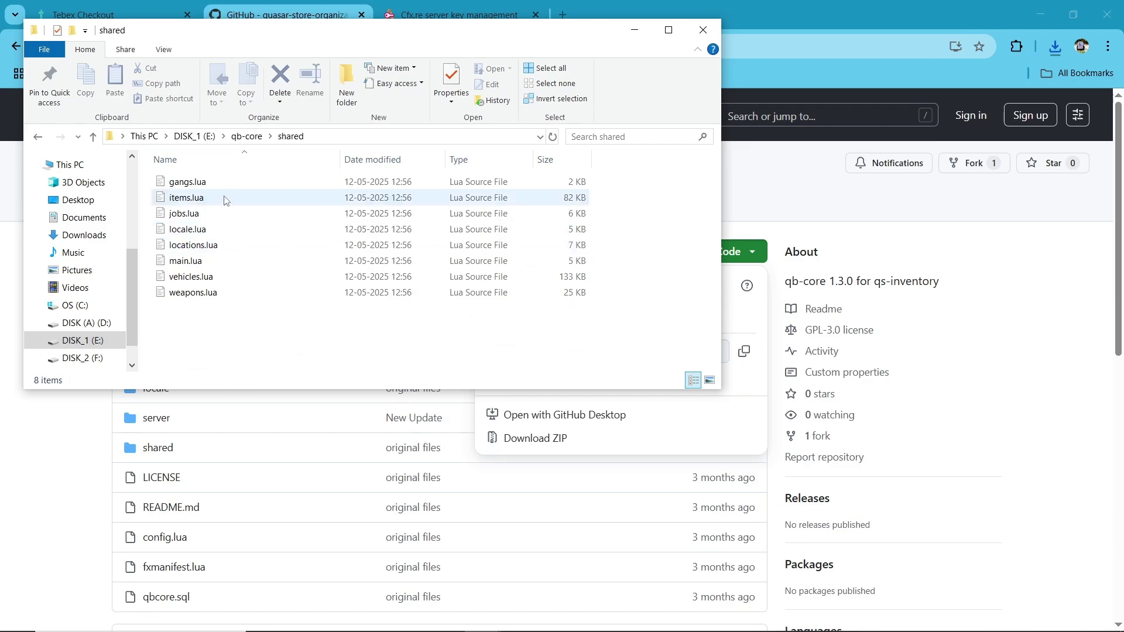
double_click(226, 199)
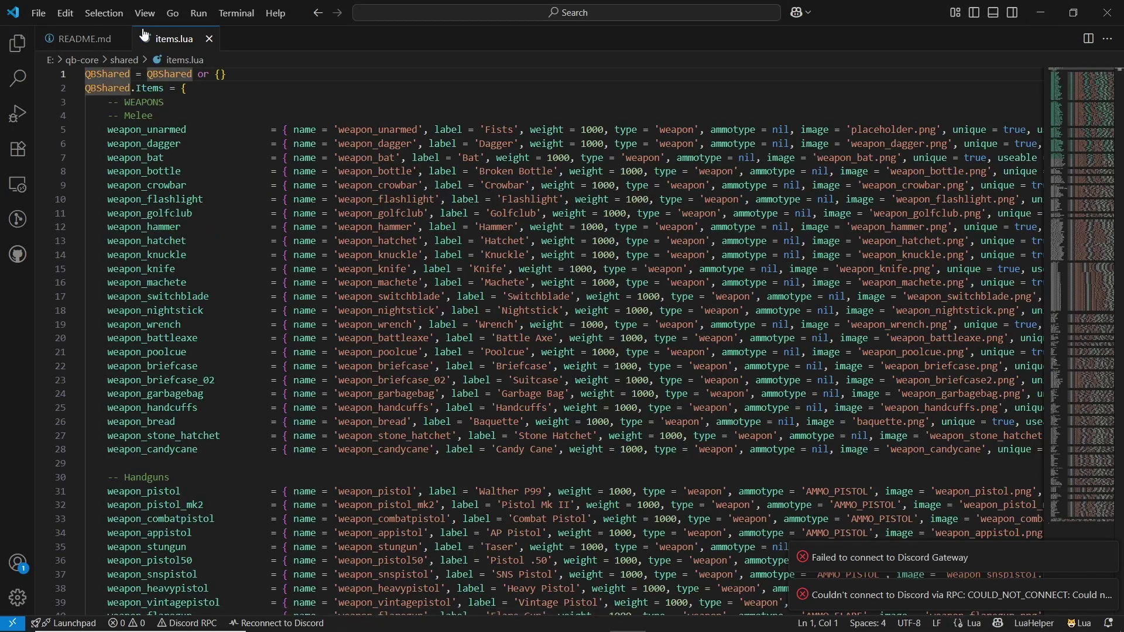
Replace items.lua's contents with Quasar's raw items.lua copied from GitHub.
left_click(1041, 12)
left_click(719, 9)
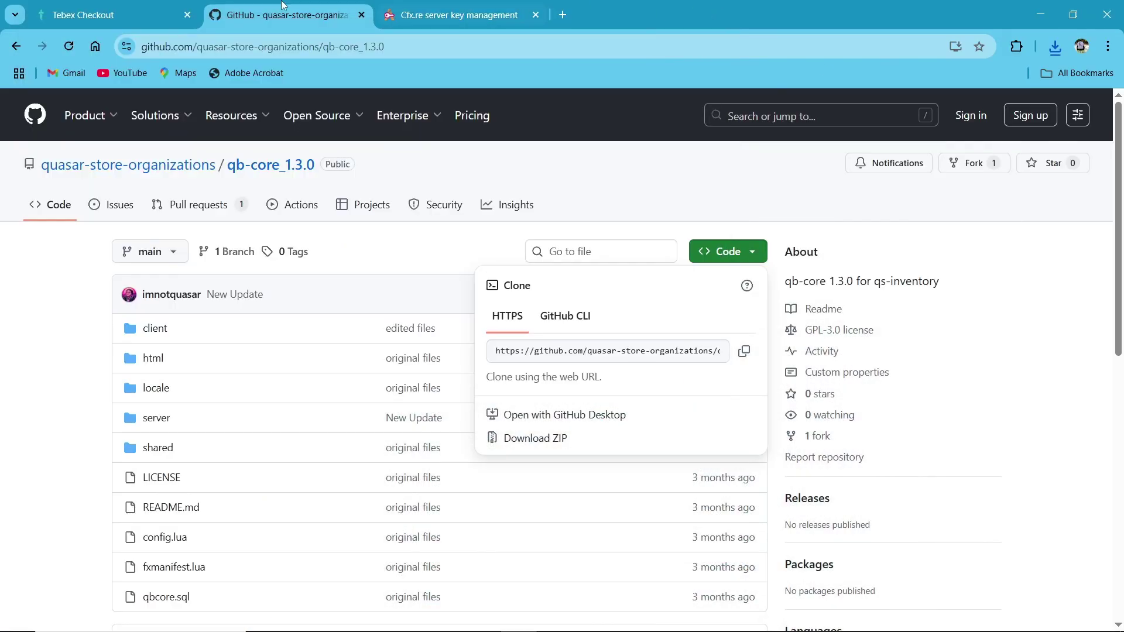
key("alt+Left")
scroll(461, 456, "down", 6)
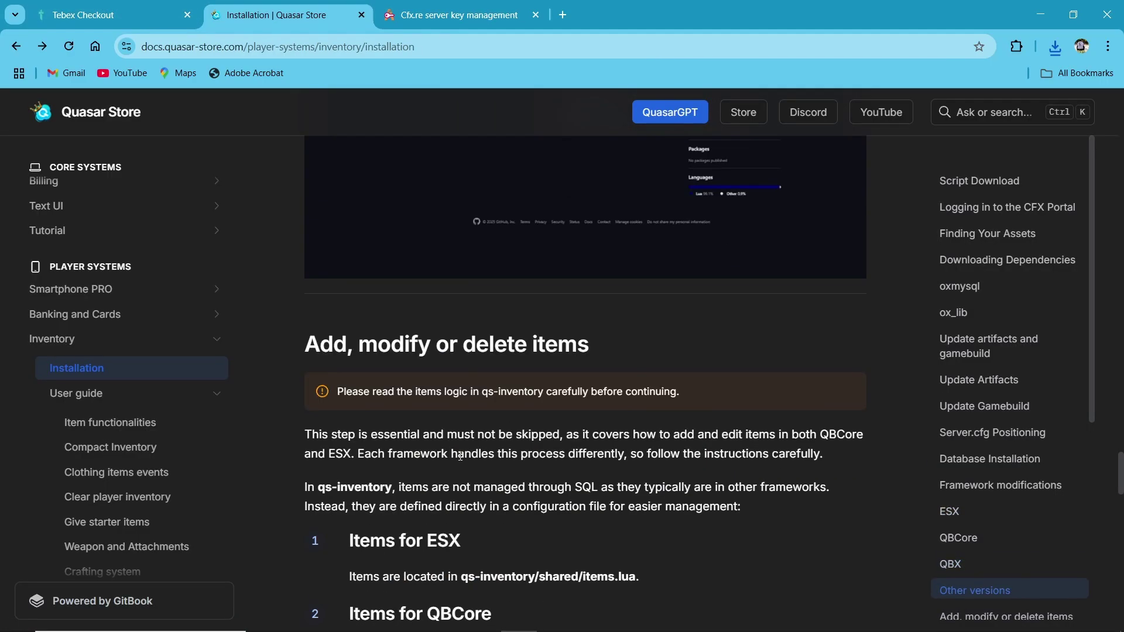
scroll(461, 456, "down", 7)
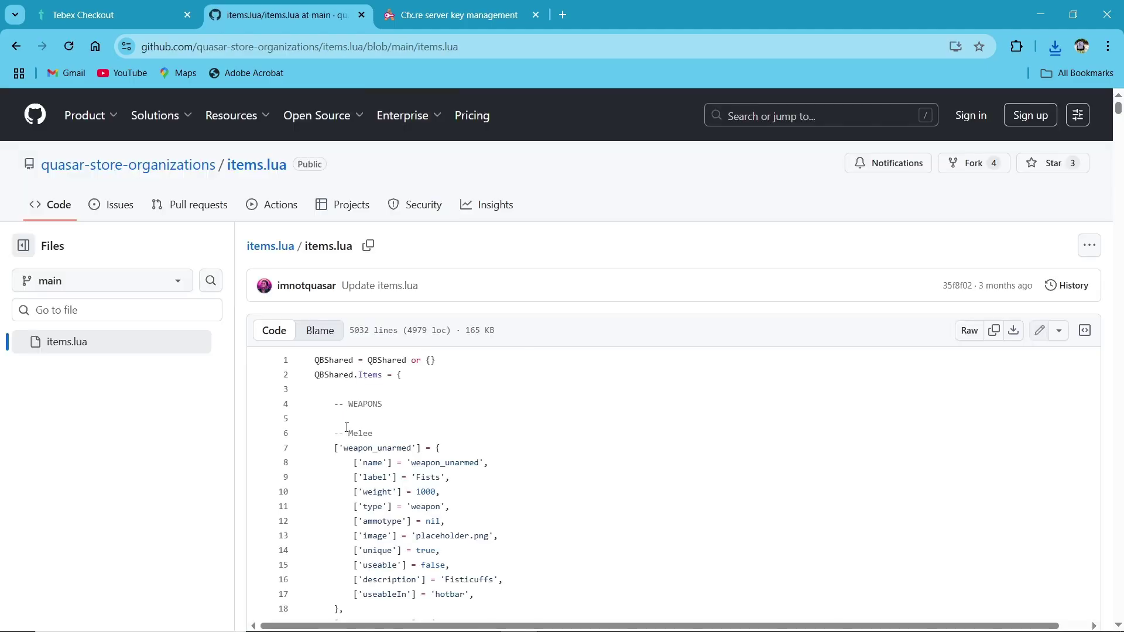
left_click(993, 330)
left_click(459, 15)
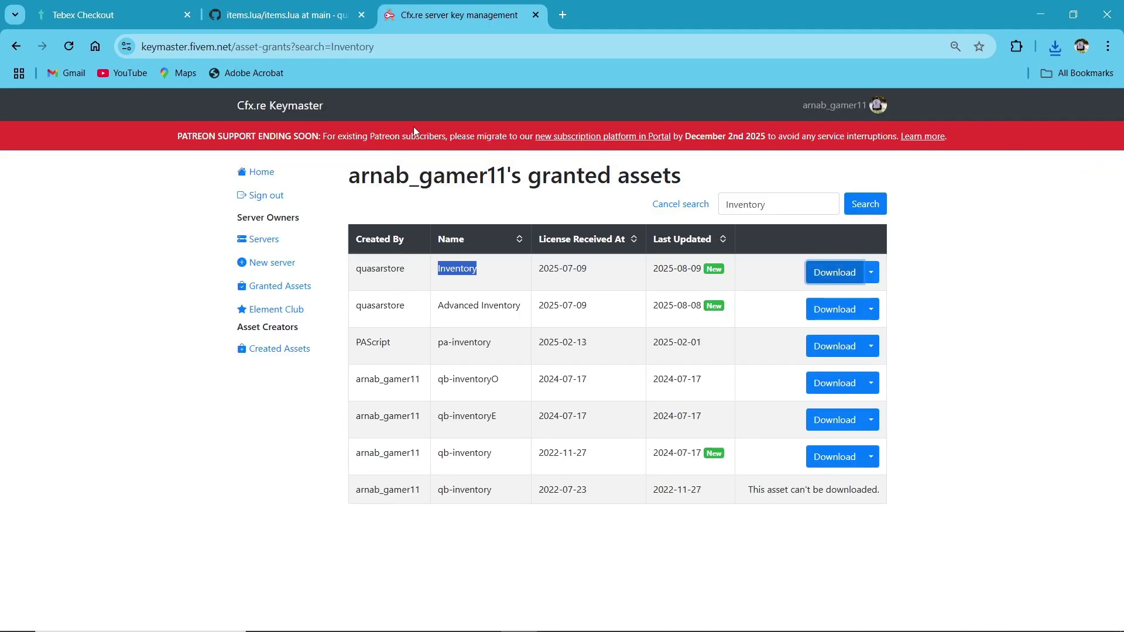
left_click(287, 15)
key("alt+Tab")
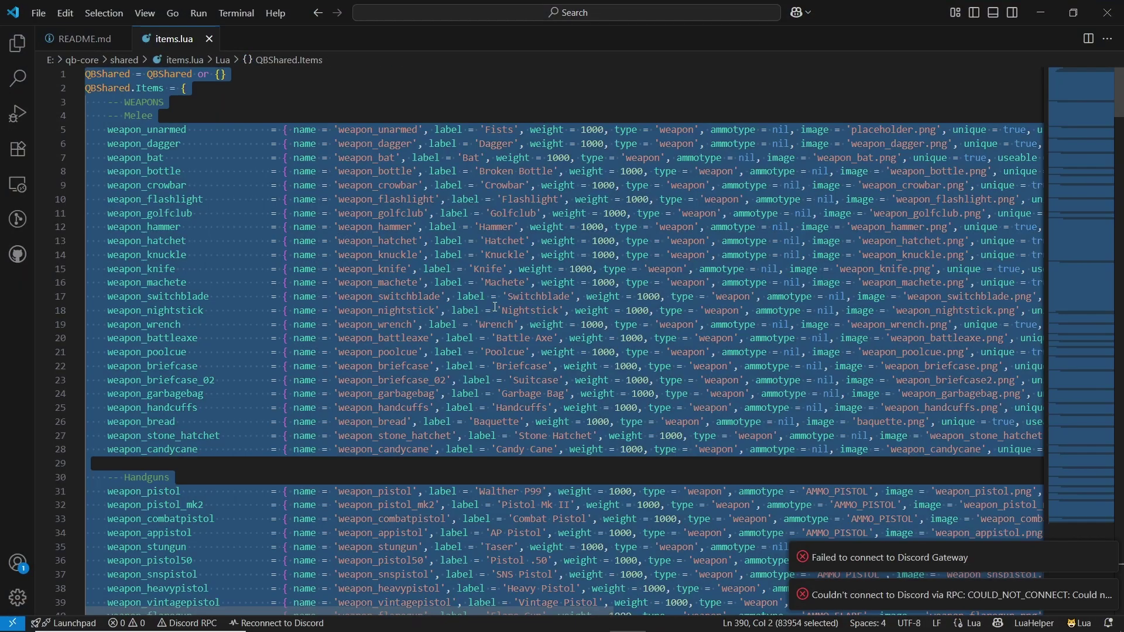
key("ctrl+v")
Paste the docs' QBCore clothing items code at line 5019 of items.lua and close VS Code.
key("alt+Tab")
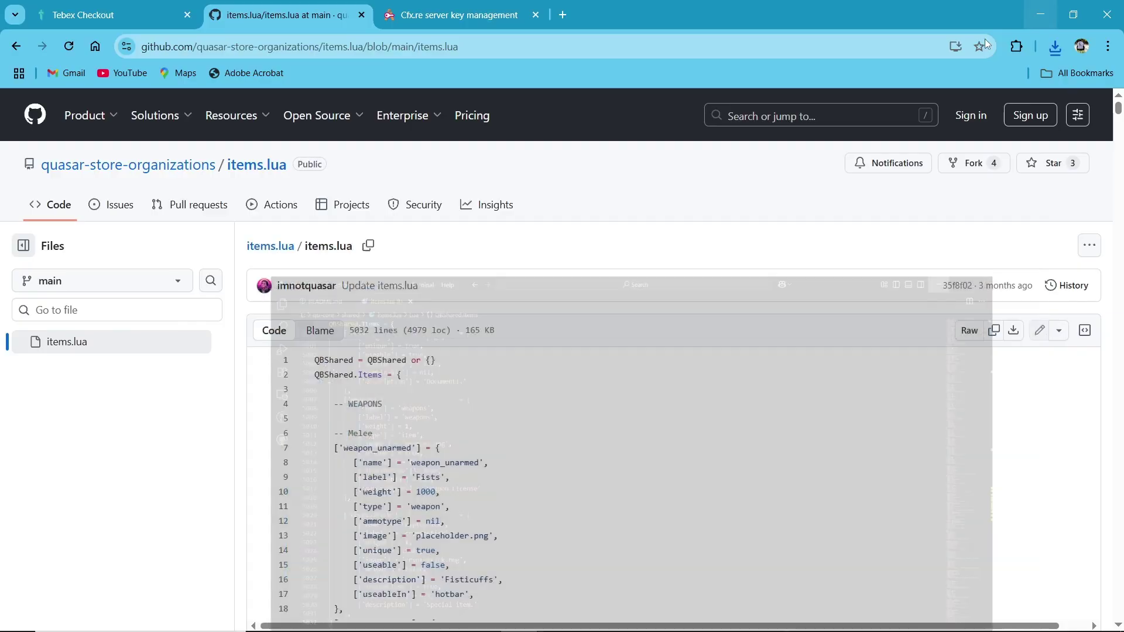
key("alt+Left")
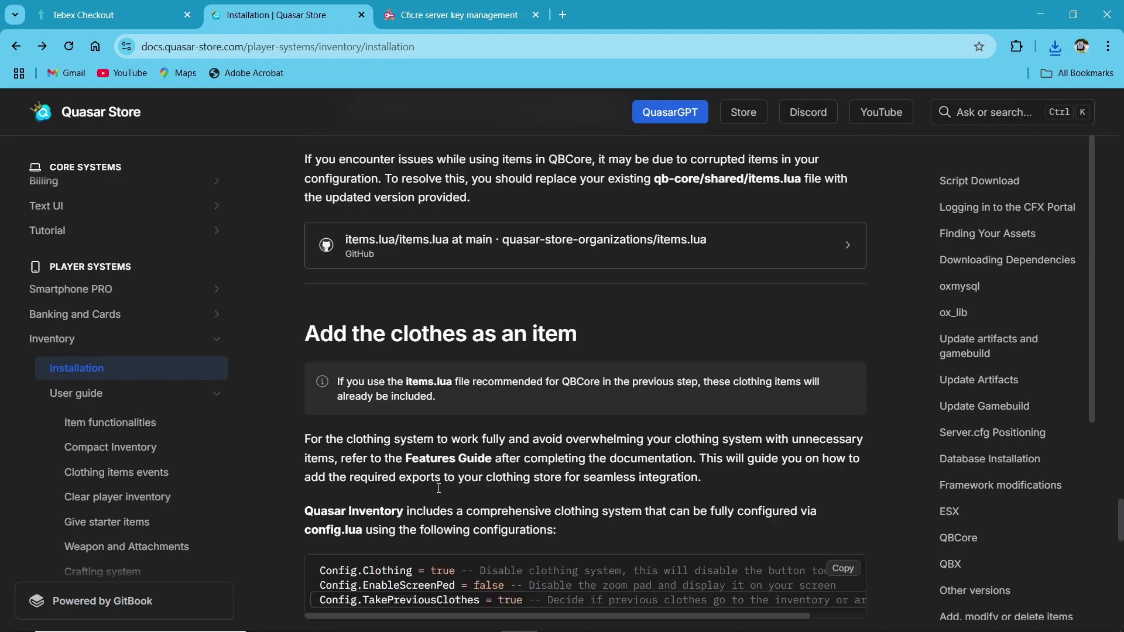
scroll(442, 511, "down", 7)
left_click(349, 319)
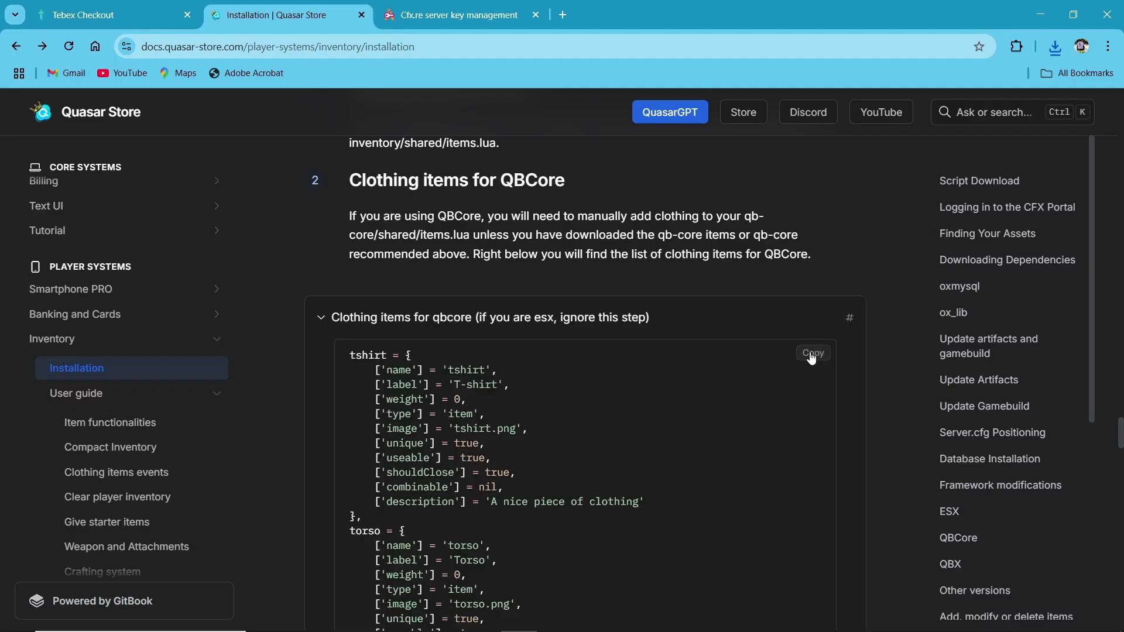
left_click(811, 354)
key("alt+Tab")
left_click(139, 358)
key("ctrl+v")
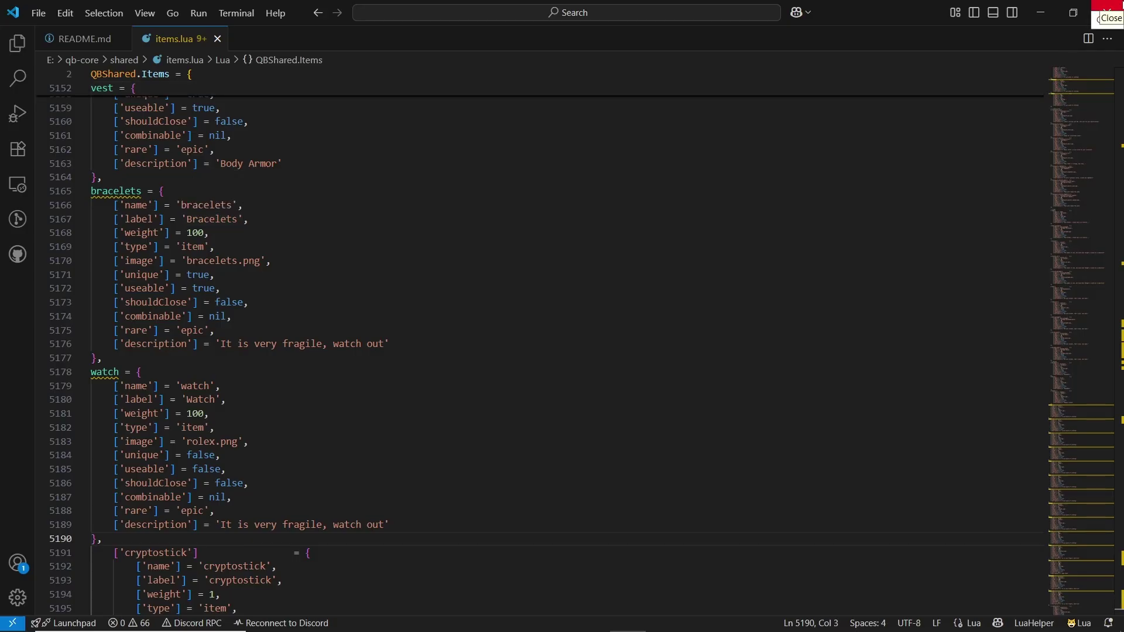
left_click(1106, 8)
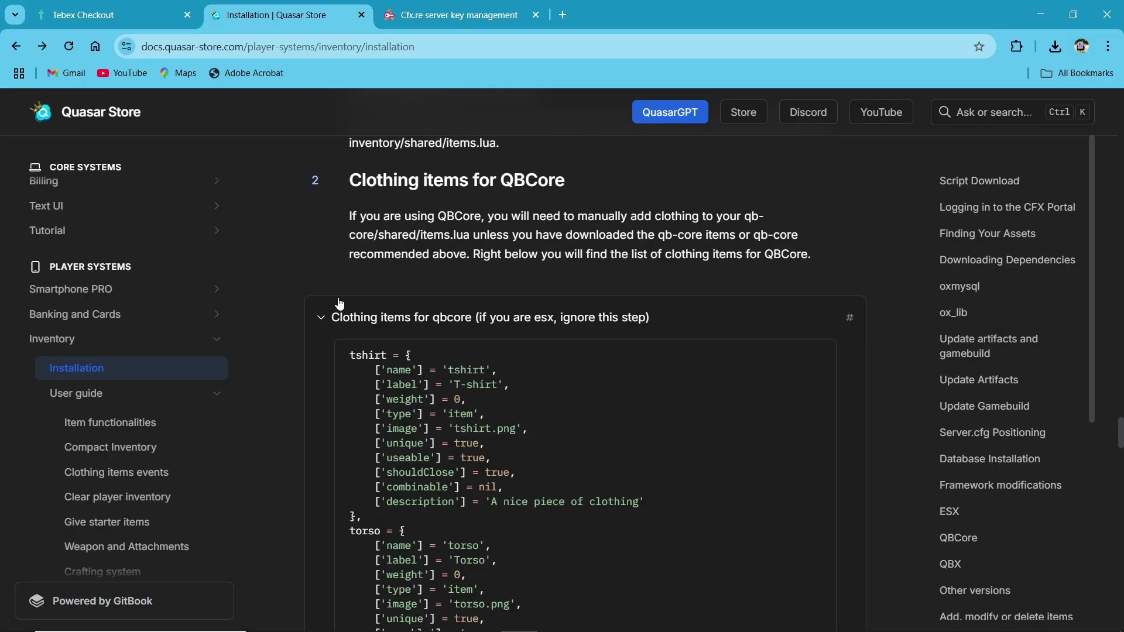
scroll(391, 332, "down", 10)
scroll(413, 353, "up", 4)
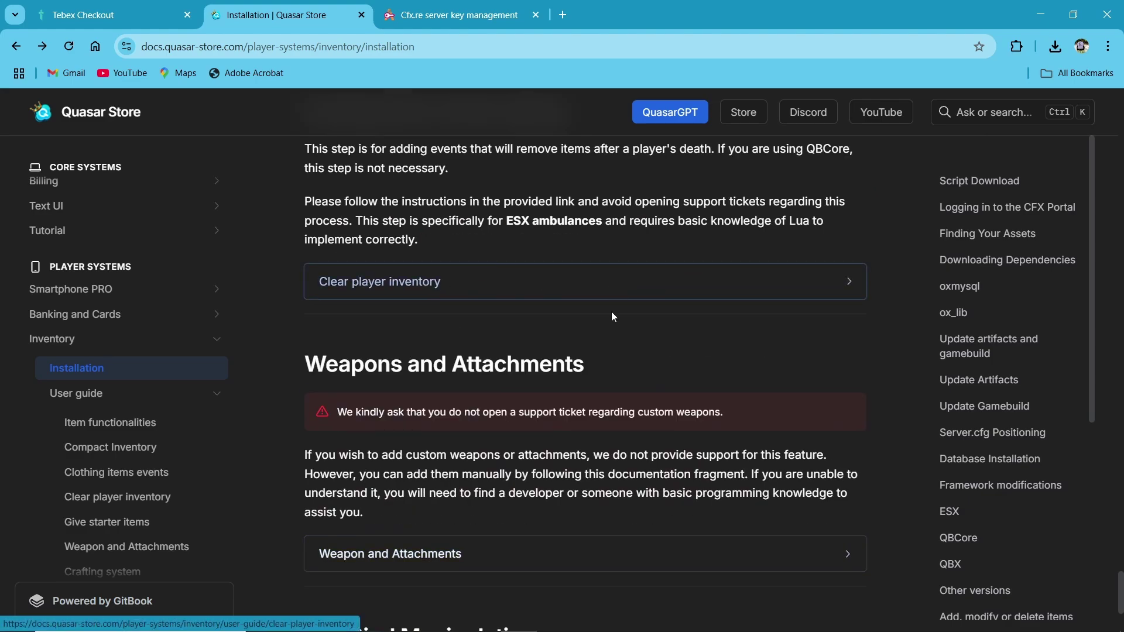
scroll(420, 375, "up", 4)
scroll(420, 375, "down", 8)
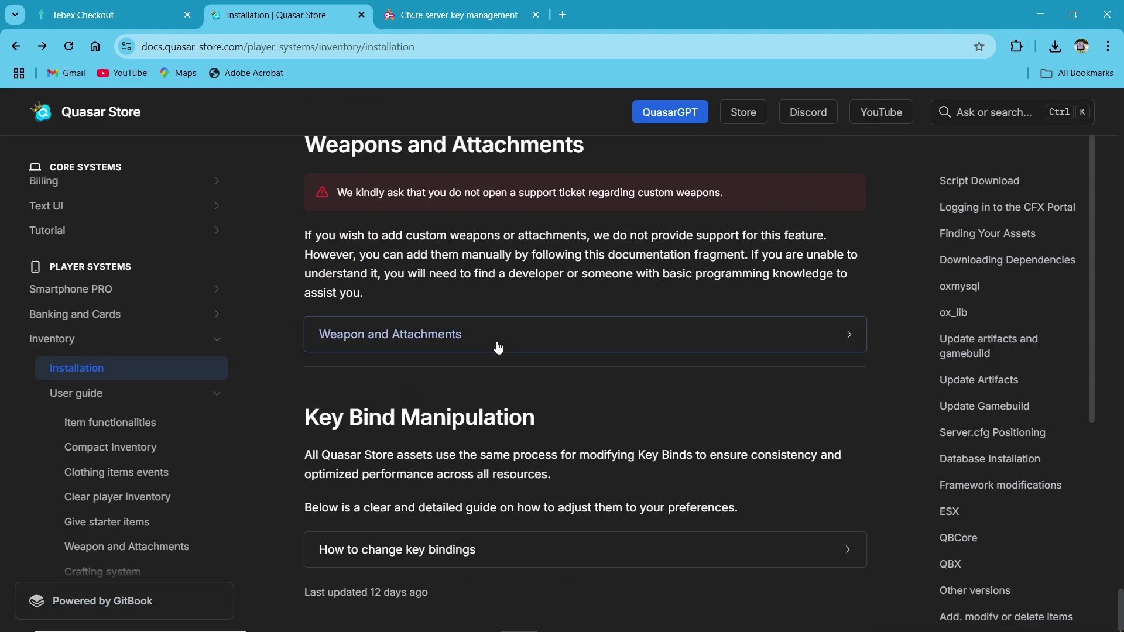
left_click(445, 332)
scroll(491, 419, "down", 4)
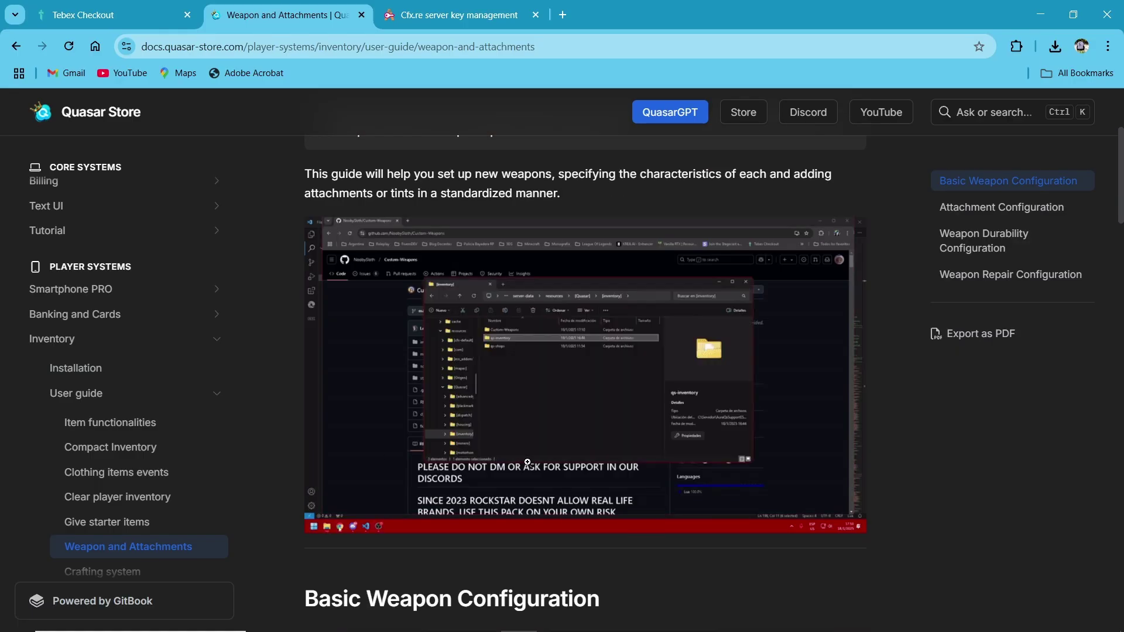
scroll(498, 422, "down", 6)
scroll(419, 359, "down", 15)
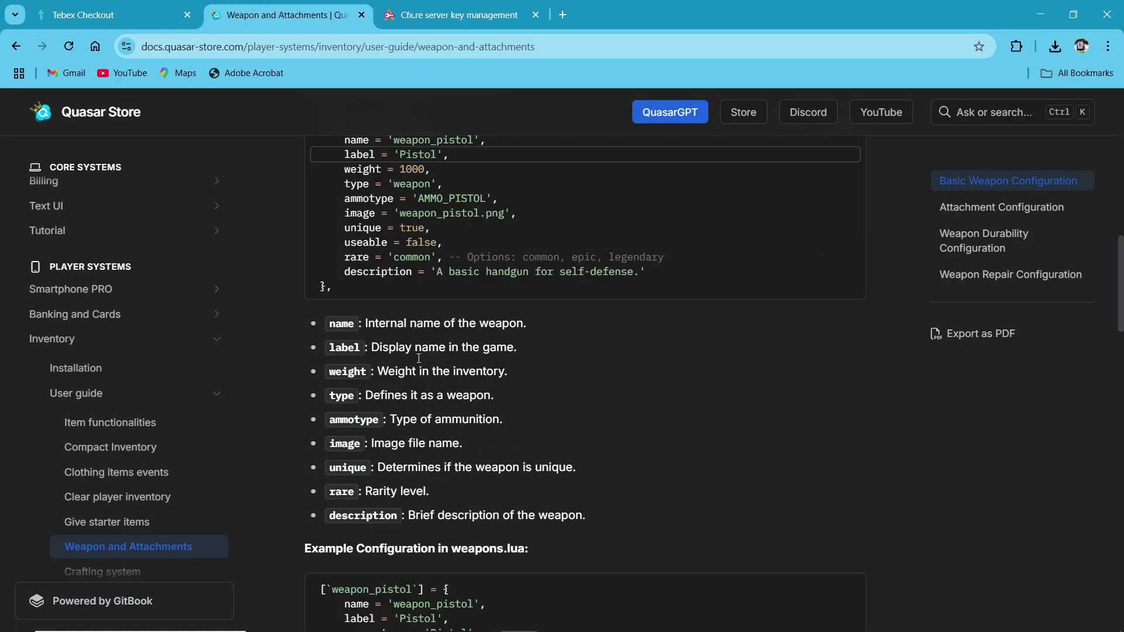
scroll(419, 358, "down", 10)
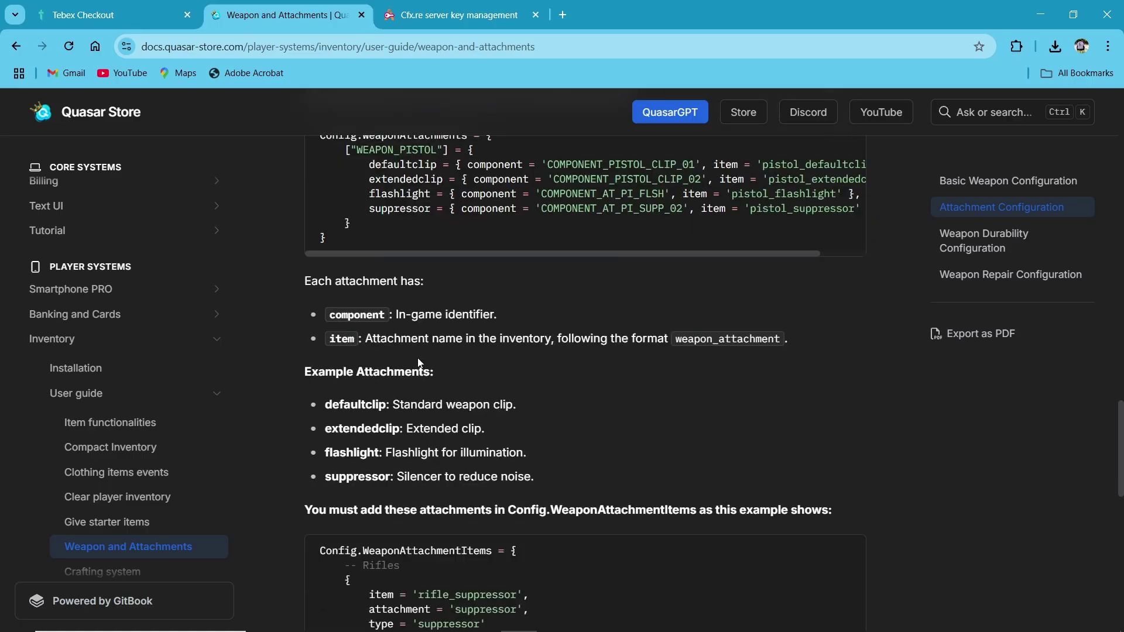
key("alt+Left")
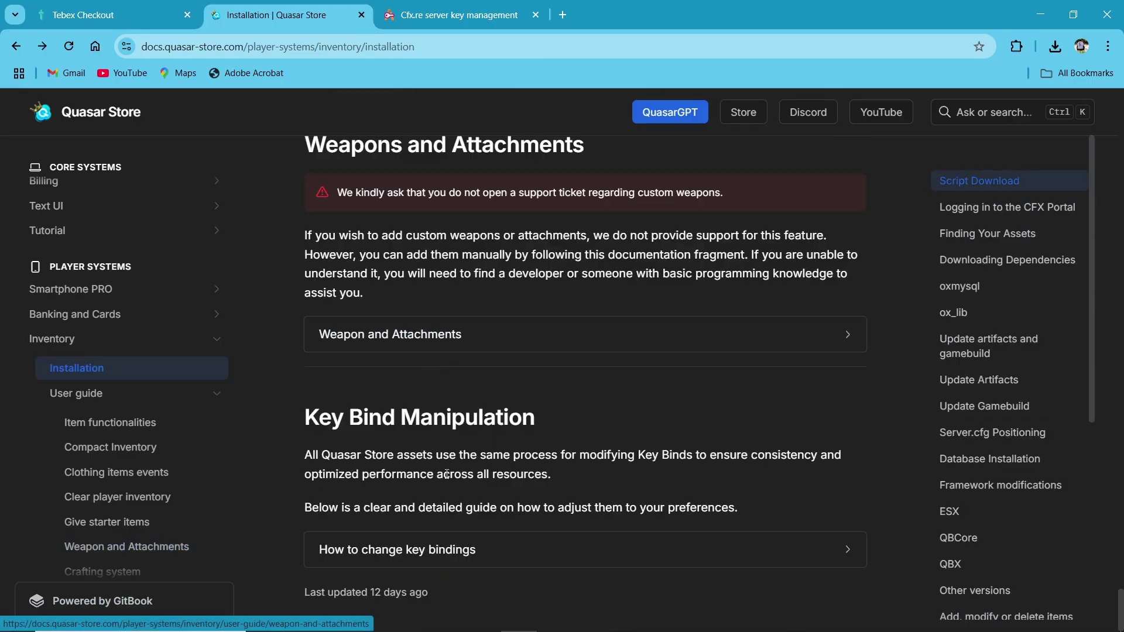
scroll(540, 355, "up", 5)
scroll(540, 356, "down", 8)
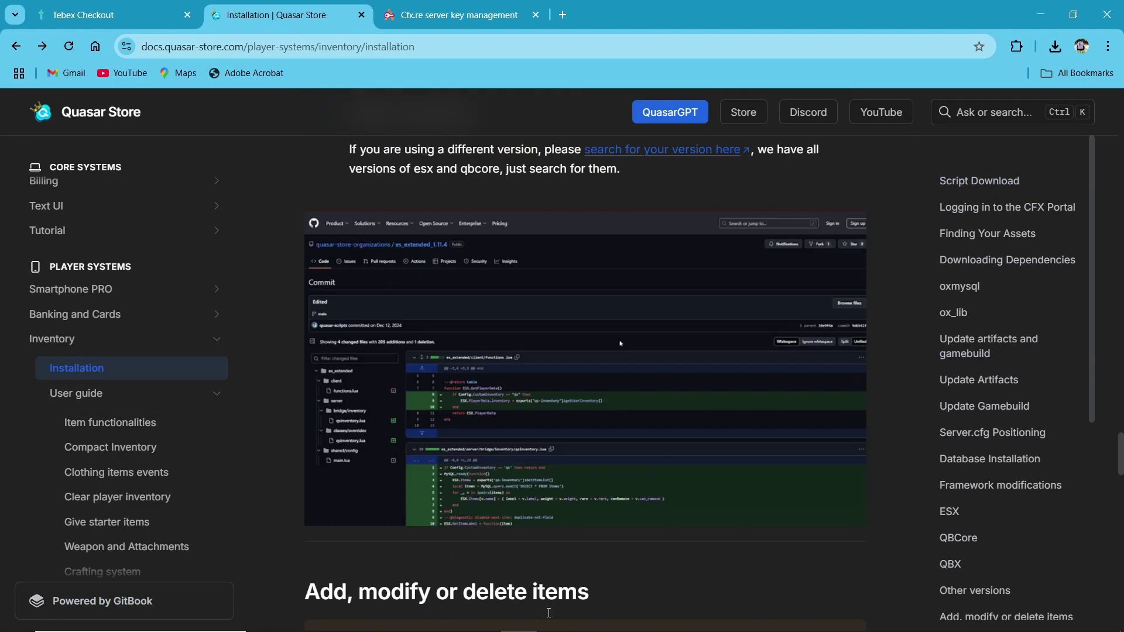
Close the shared folder window and bring the [inventory] Explorer window forward.
mouse_move(482, 619)
left_click(514, 568)
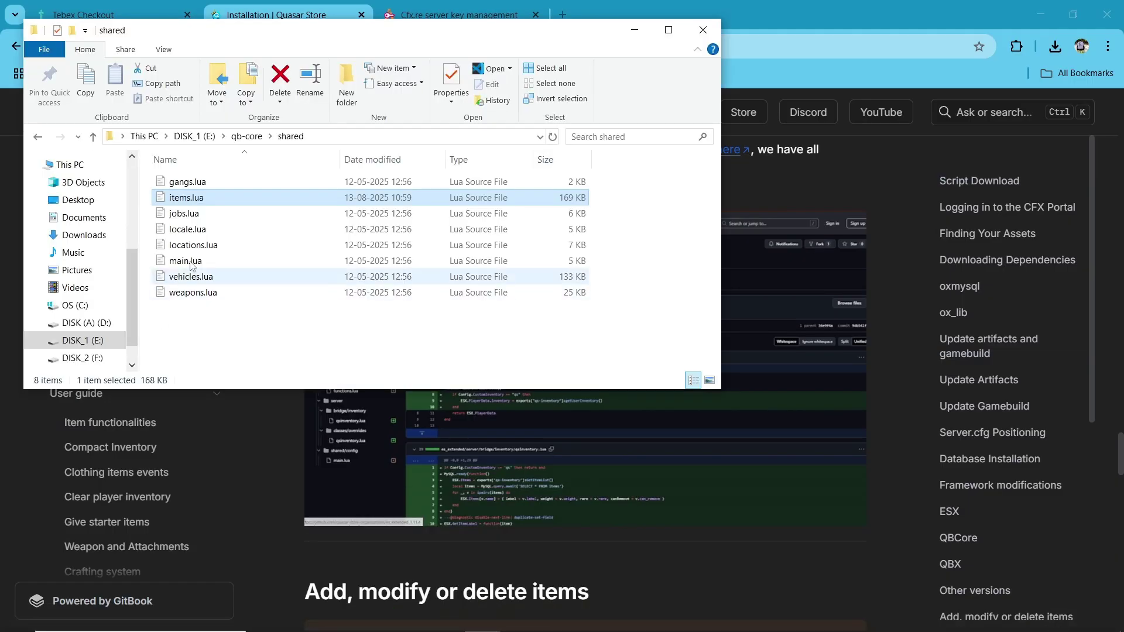
left_click(704, 15)
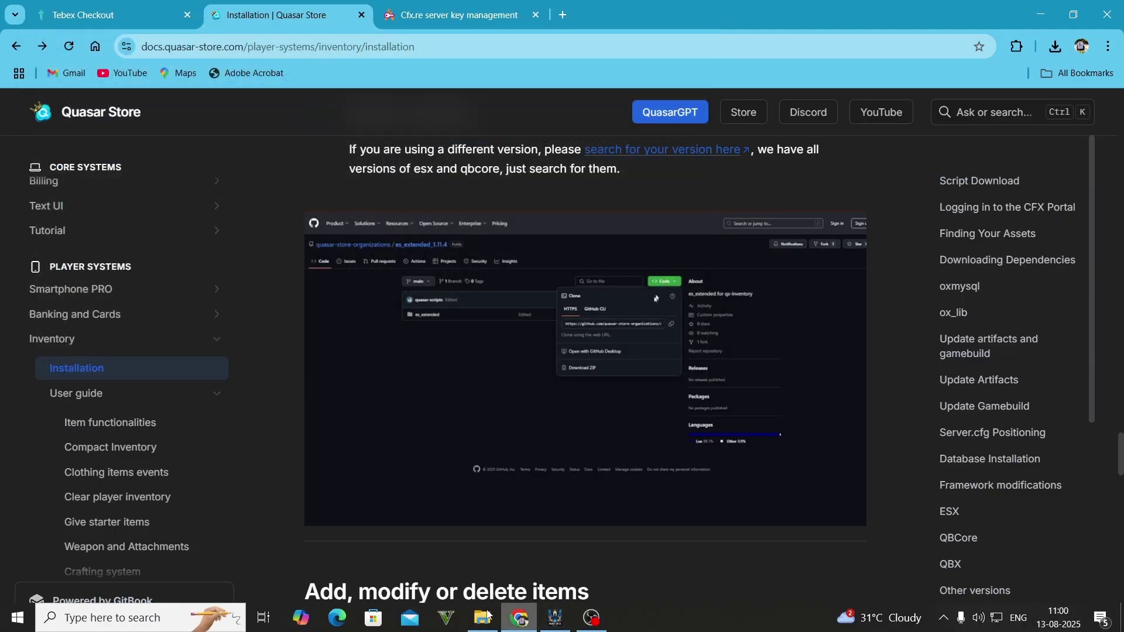
left_click(482, 618)
Browse the [inventory] folder's qs-shops, qs-inventory and [sql] subfolders, returning to [inventory] each time.
double_click(176, 157)
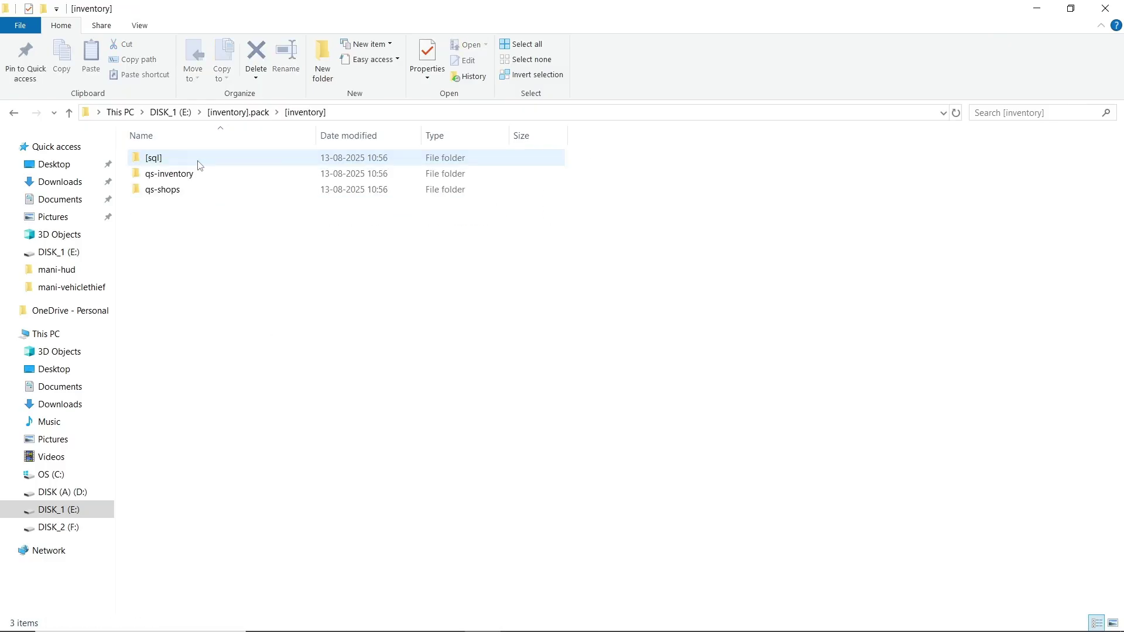
left_click_drag(223, 252, 204, 211)
double_click(190, 190)
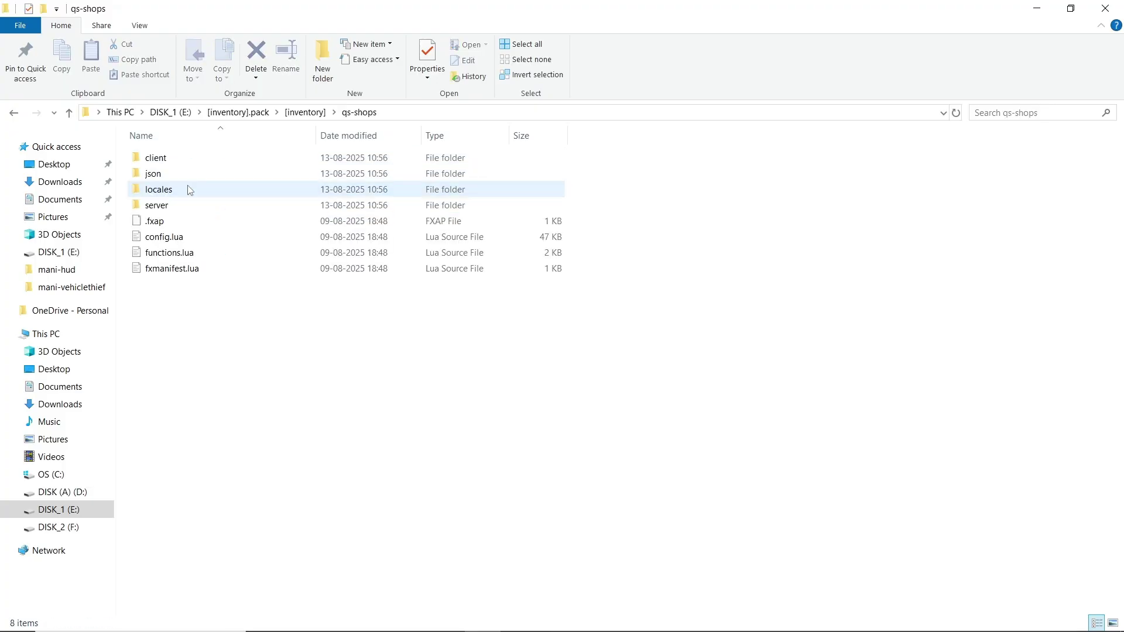
key("alt+Left")
double_click(188, 174)
key("alt+Left")
double_click(196, 155)
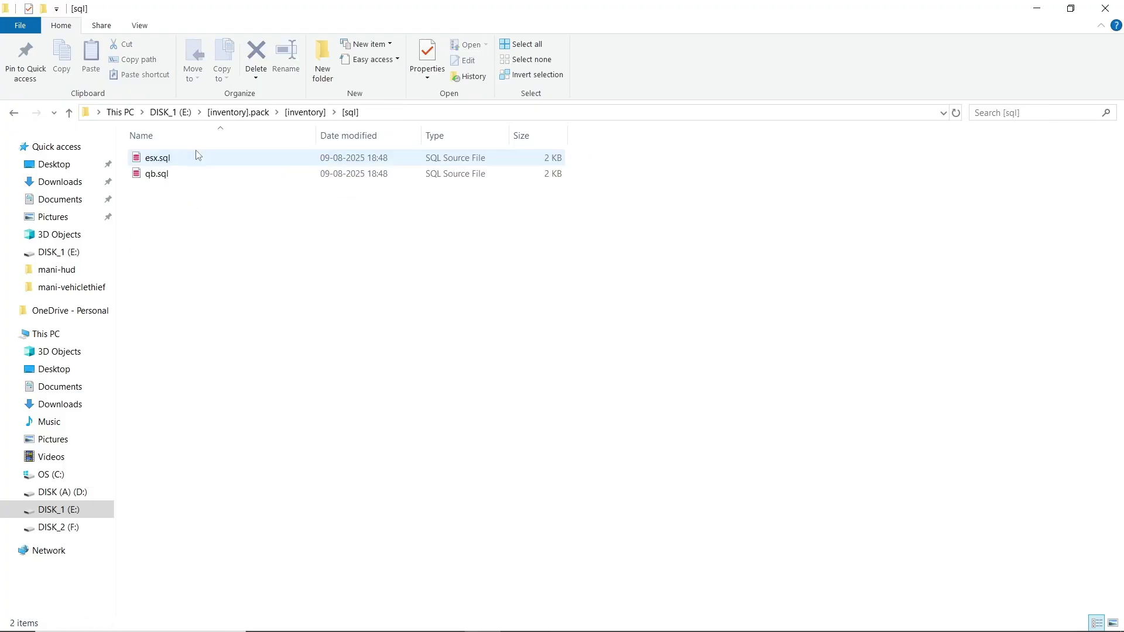
key("alt+Left")
left_click(204, 272)
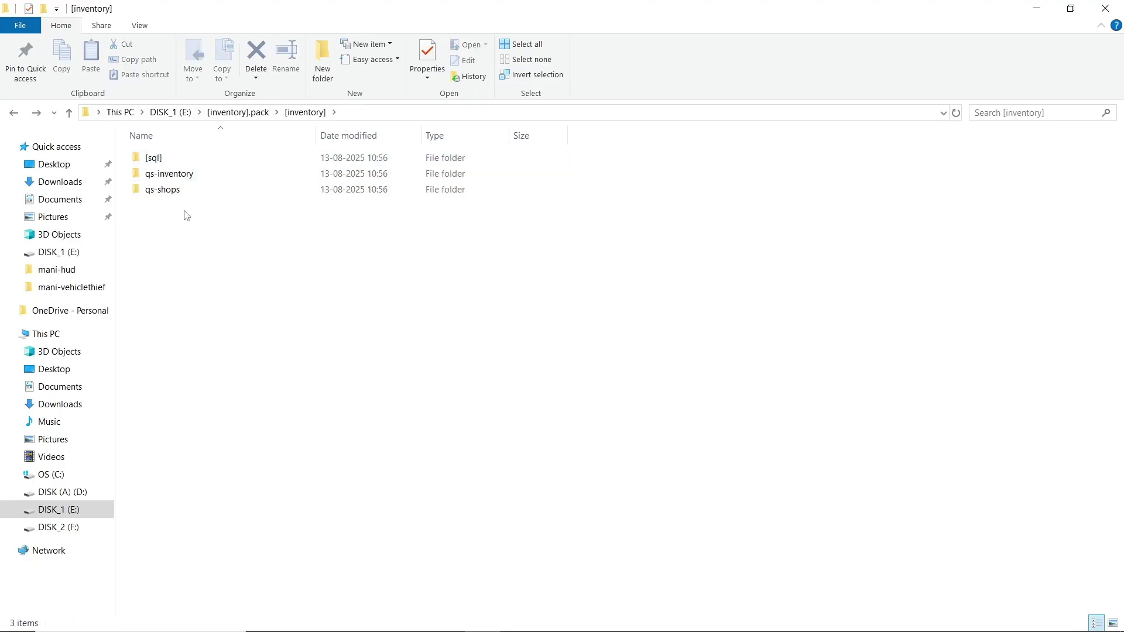
double_click(181, 159)
key("alt+Left")
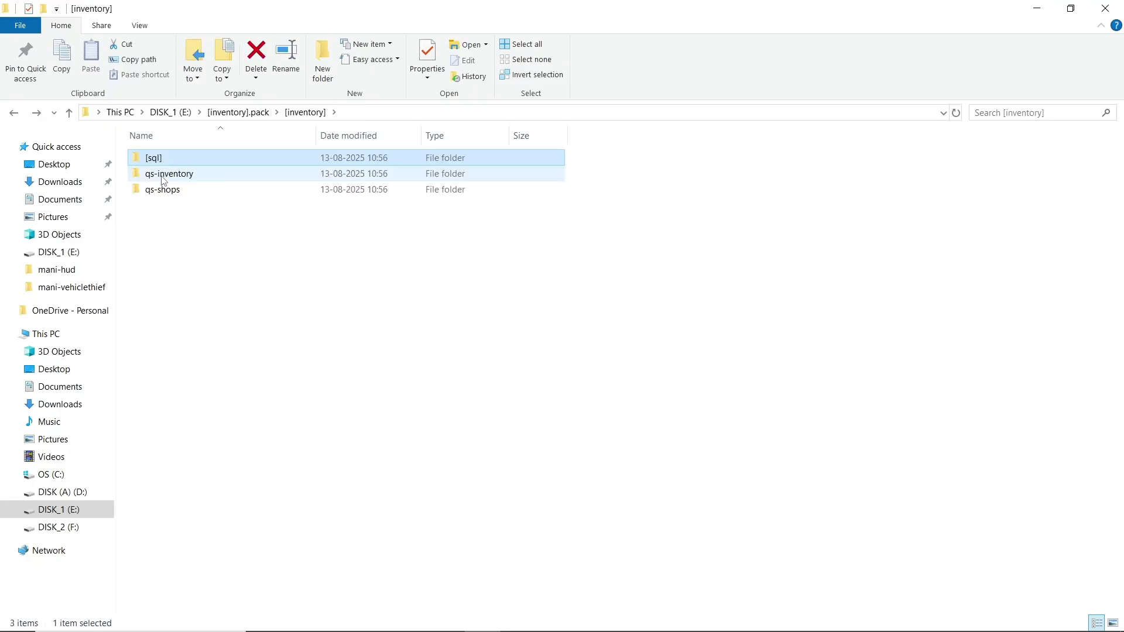
Go into qs-inventory's config folder and open config.lua in Visual Studio Code.
left_click(170, 173)
double_click(169, 174)
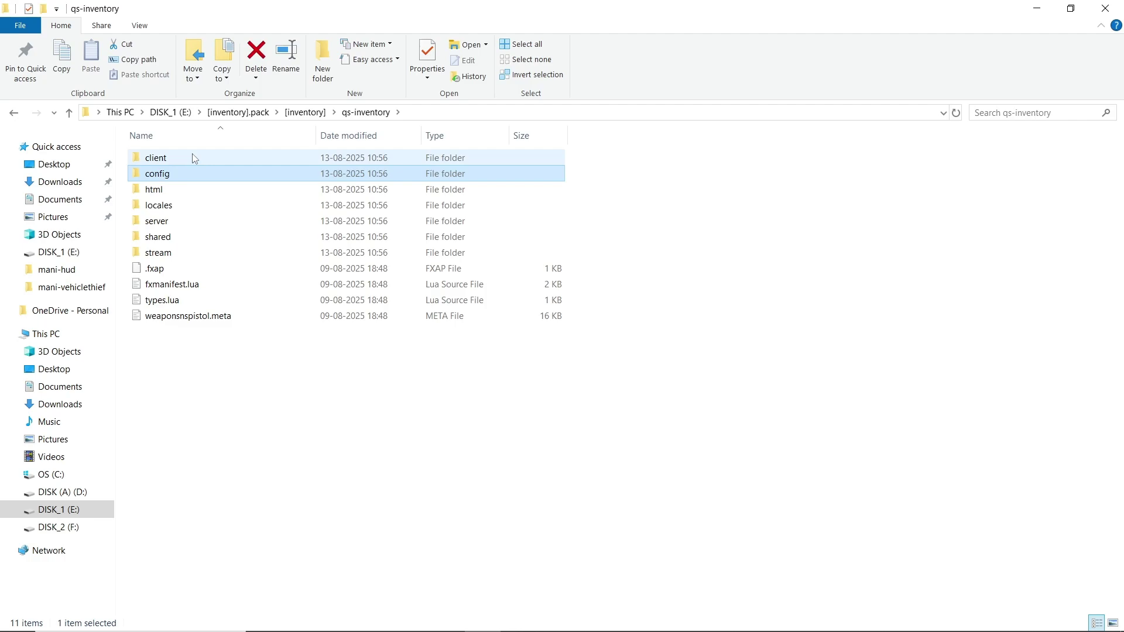
double_click(181, 173)
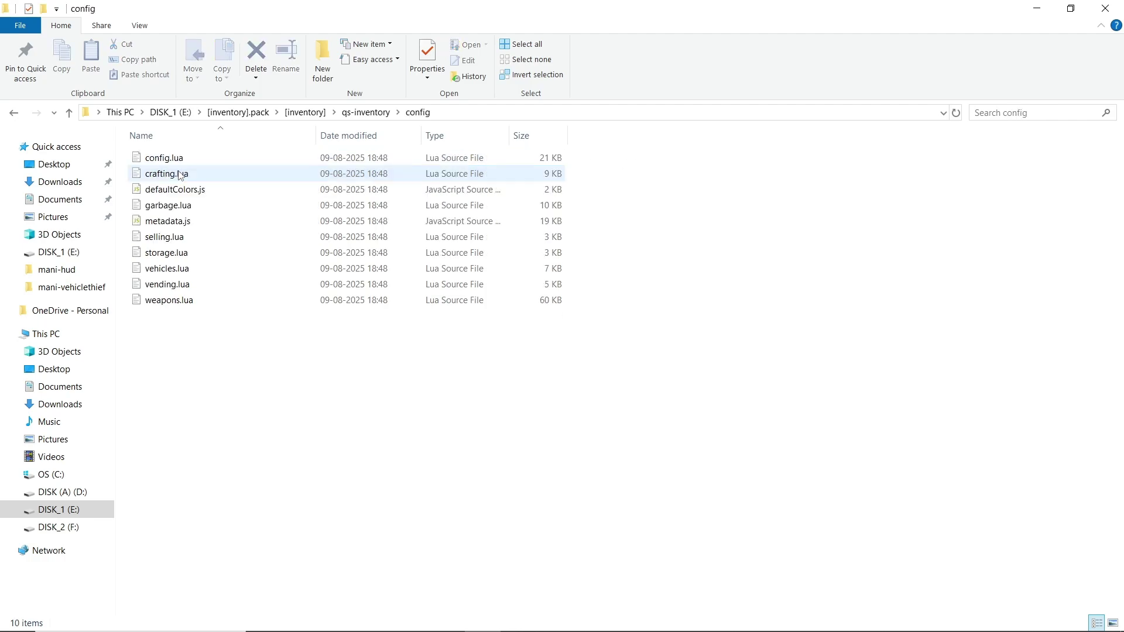
left_click_drag(215, 390, 201, 161)
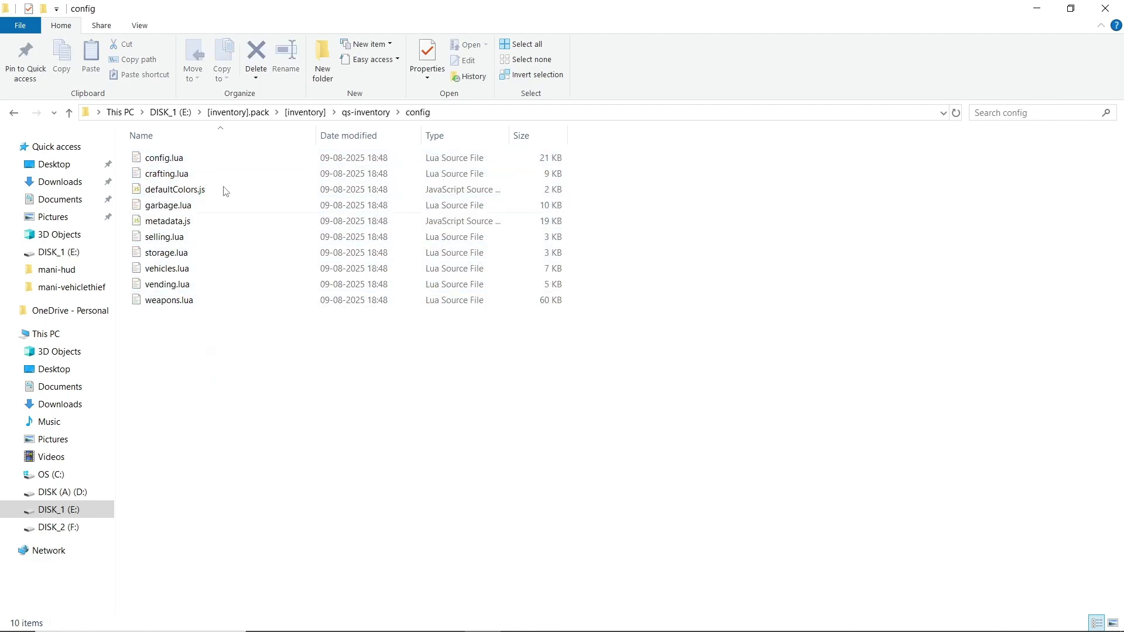
double_click(196, 160)
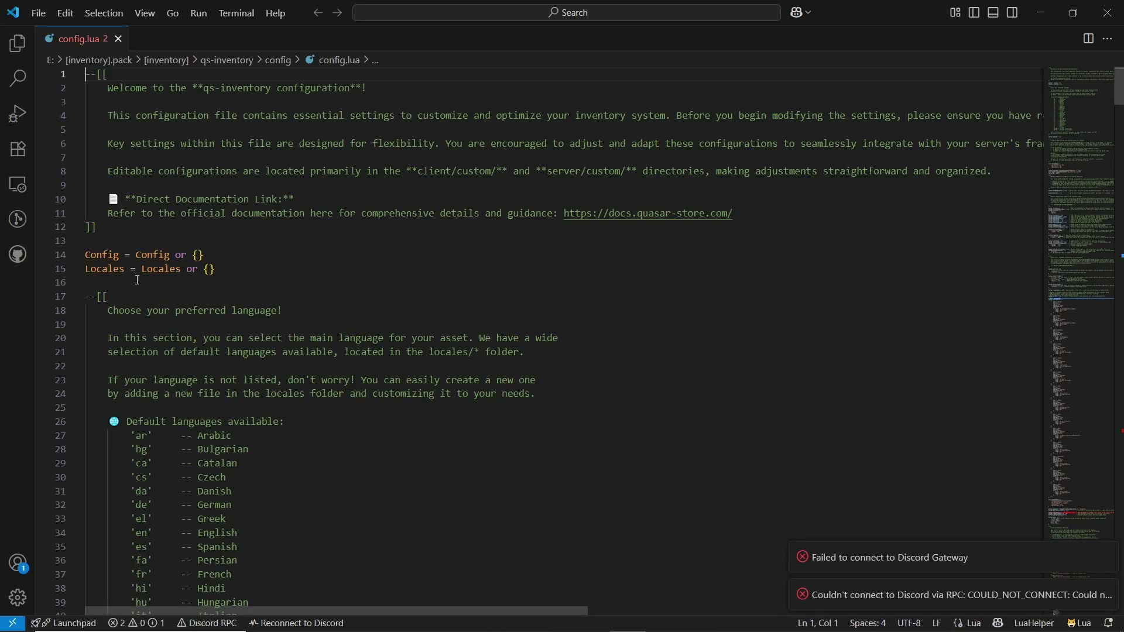
scroll(137, 280, "down", 10)
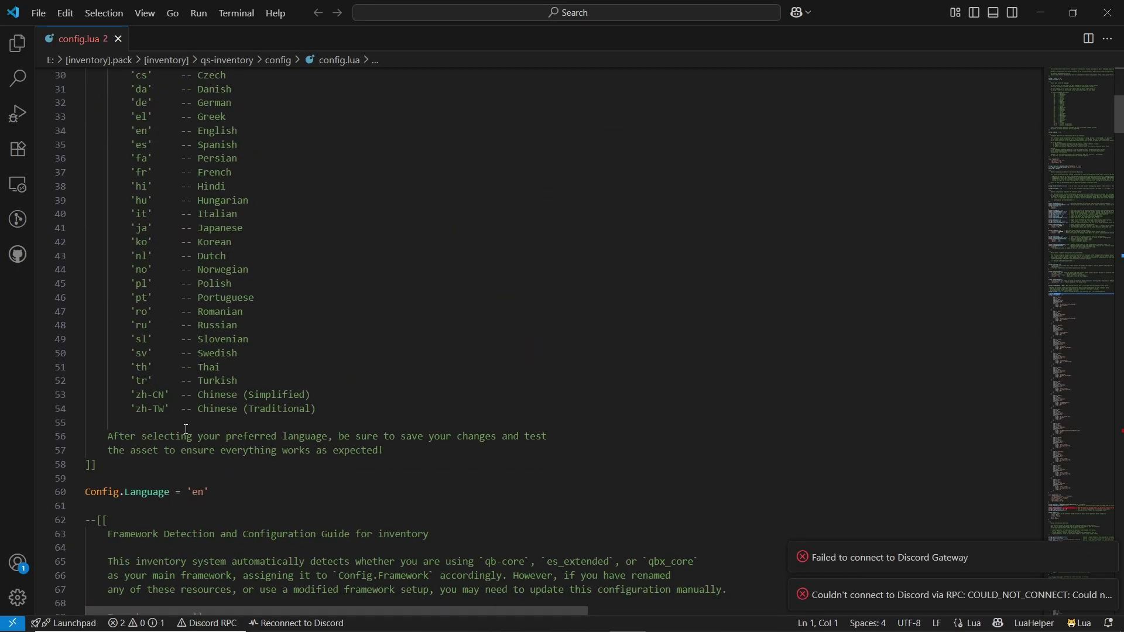
scroll(250, 421, "down", 1)
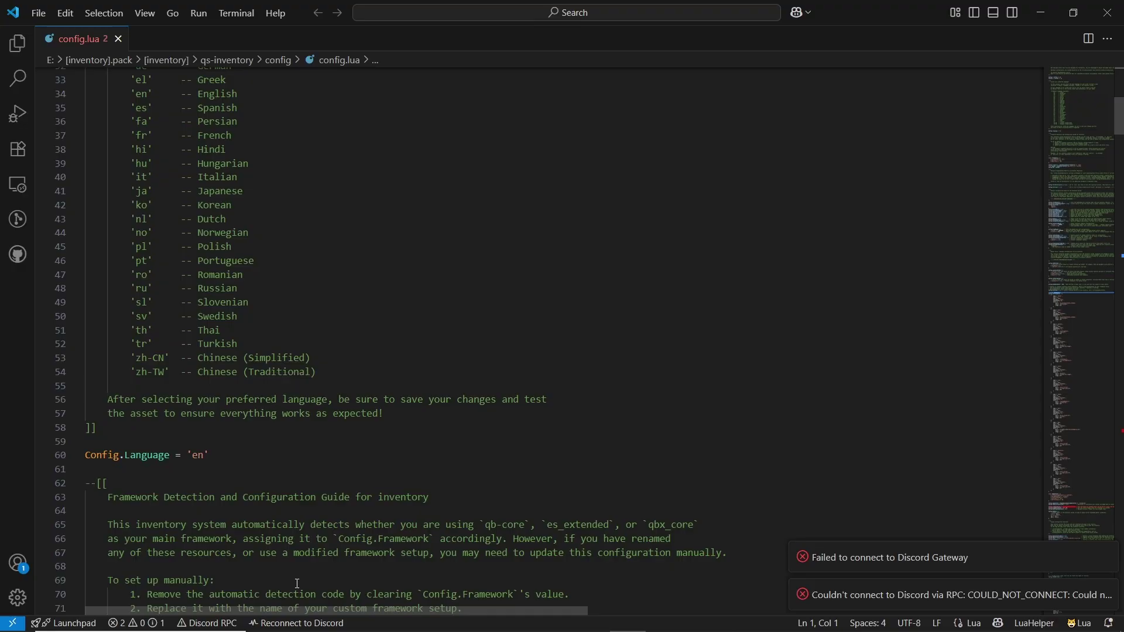
scroll(297, 584, "down", 10)
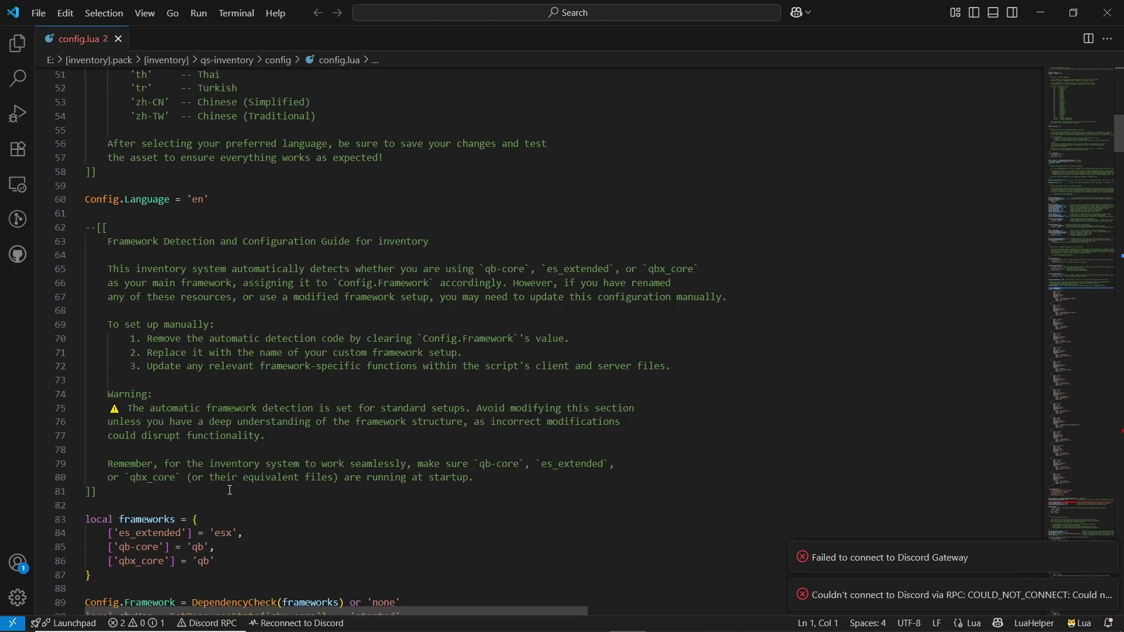
scroll(92, 459, "down", 3)
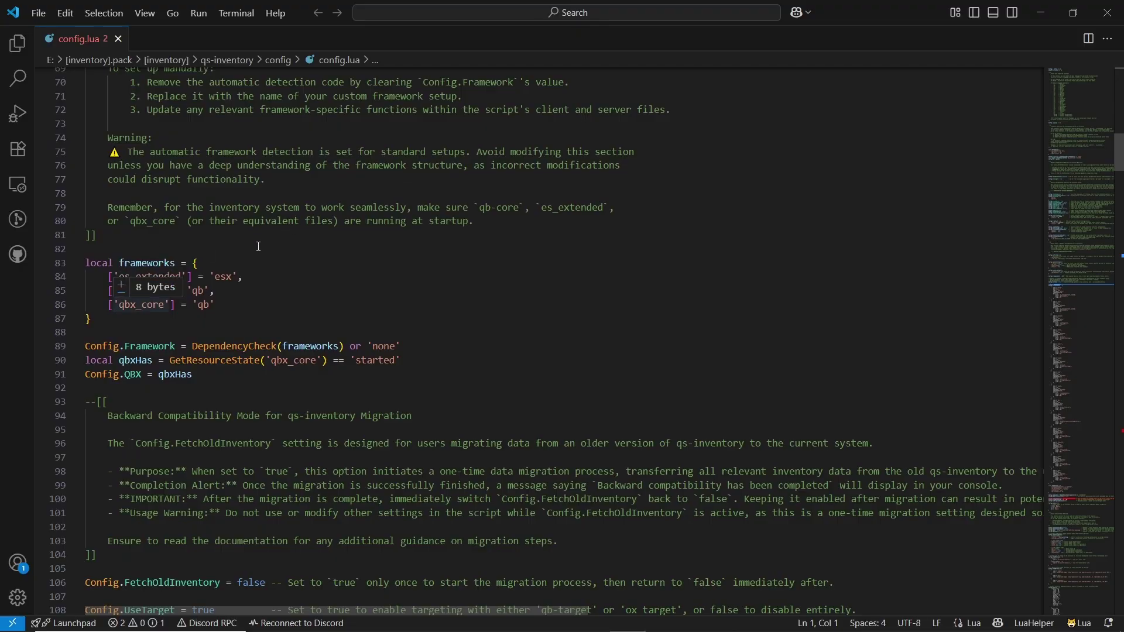
mouse_move(150, 268)
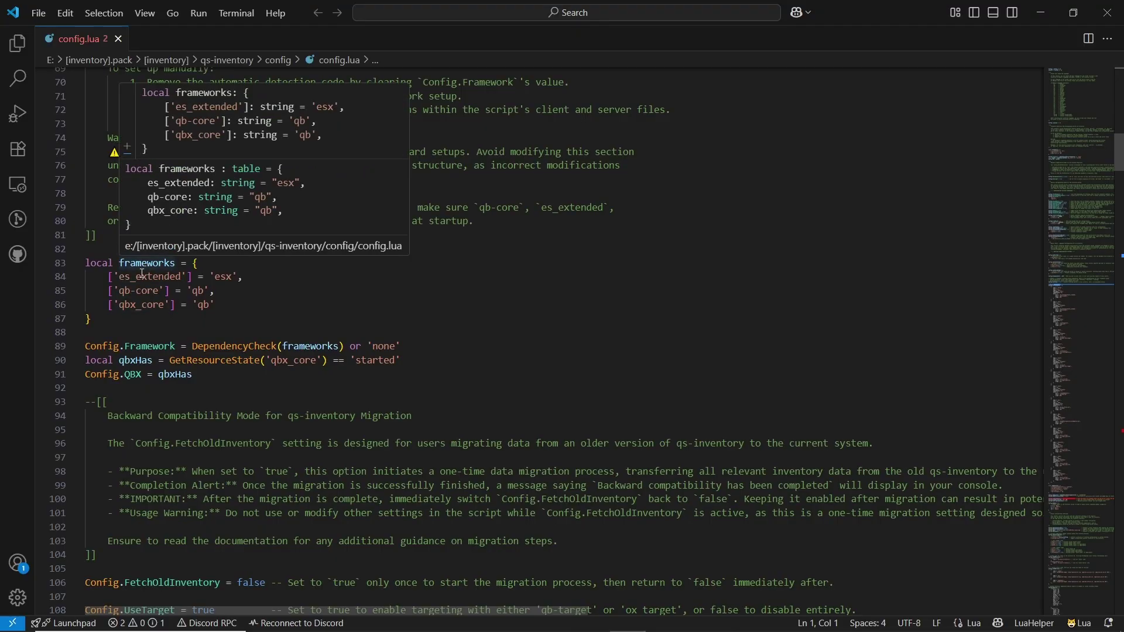
scroll(224, 367, "down", 2)
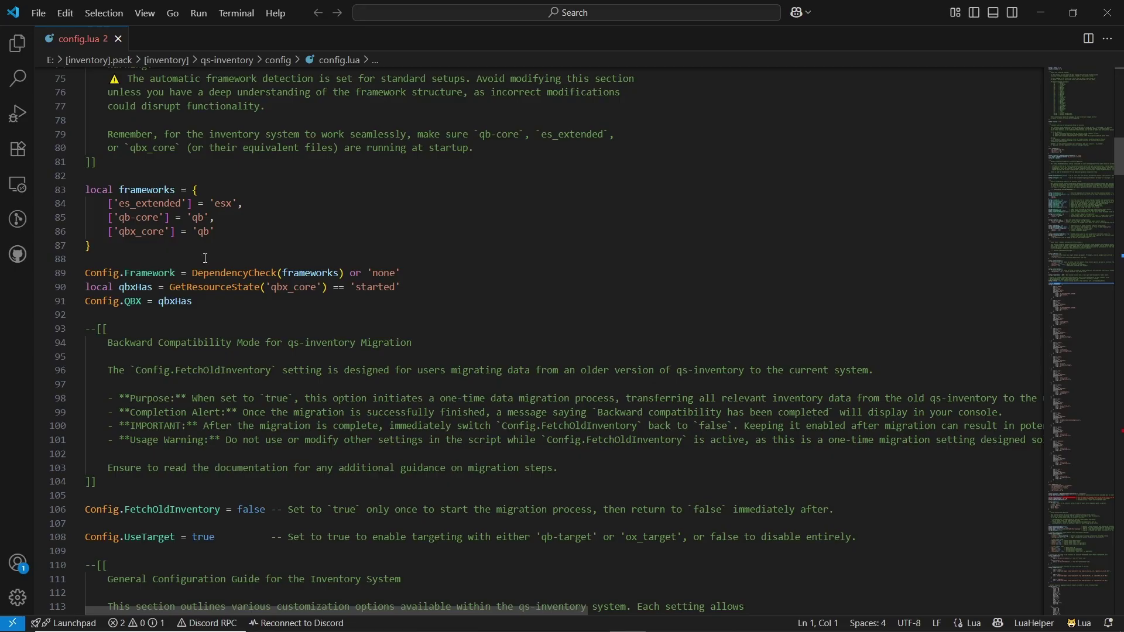
scroll(205, 258, "down", 4)
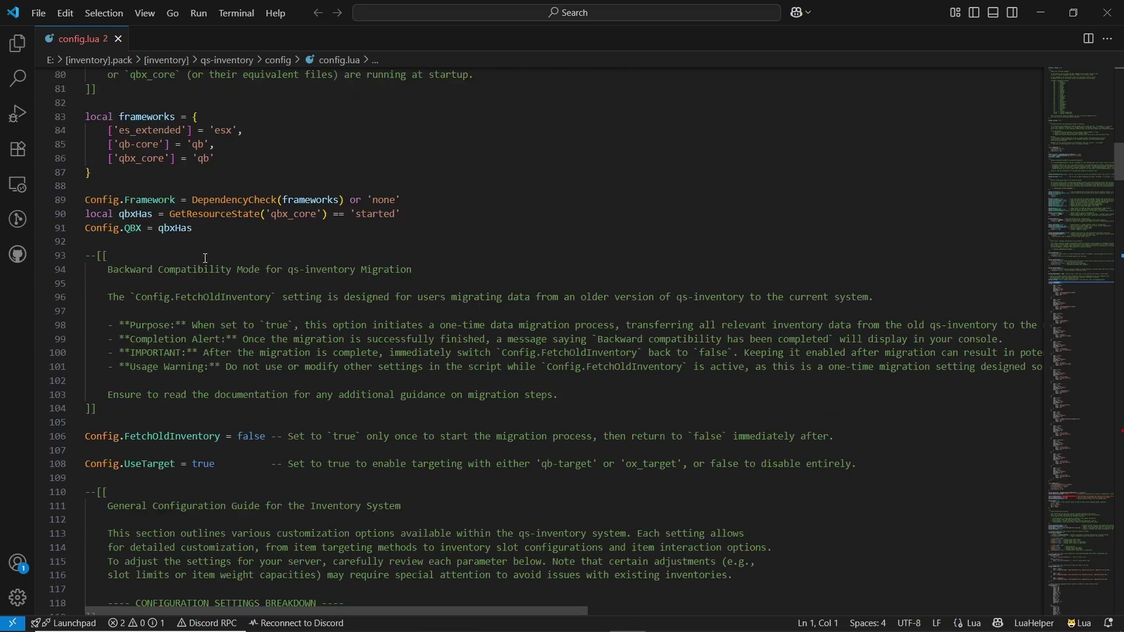
double_click(170, 364)
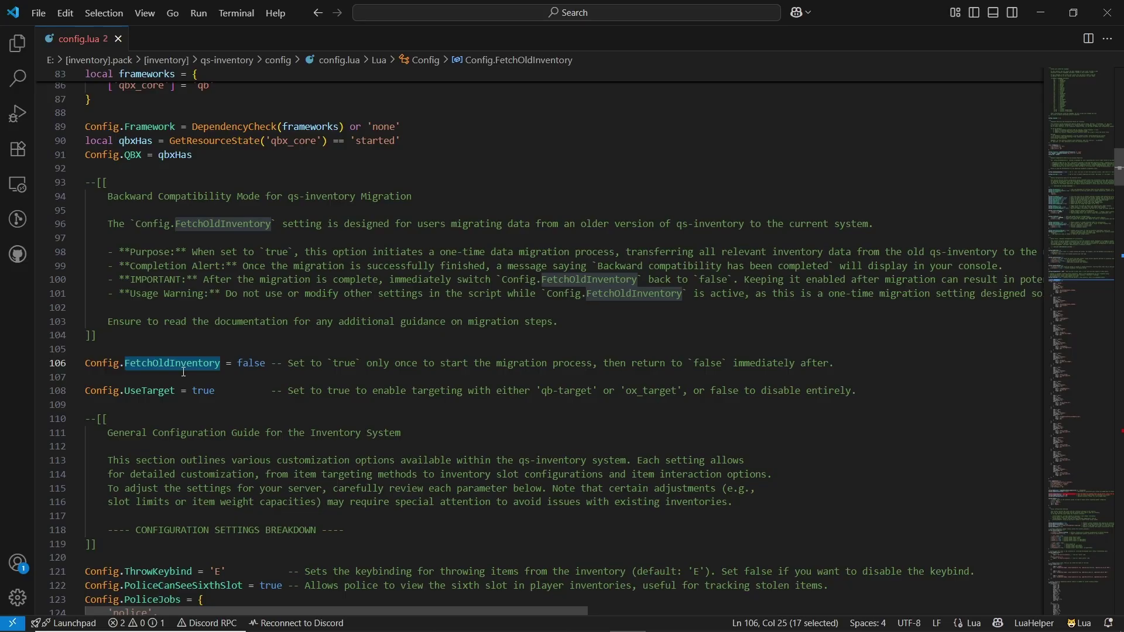
double_click(175, 391)
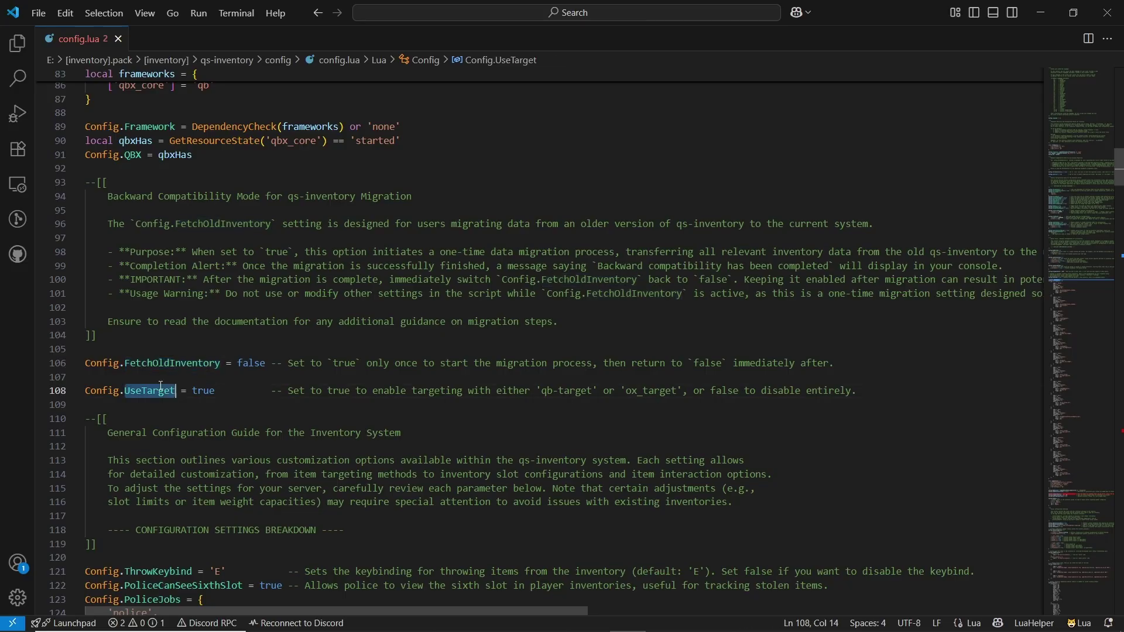
scroll(214, 393, "down", 1)
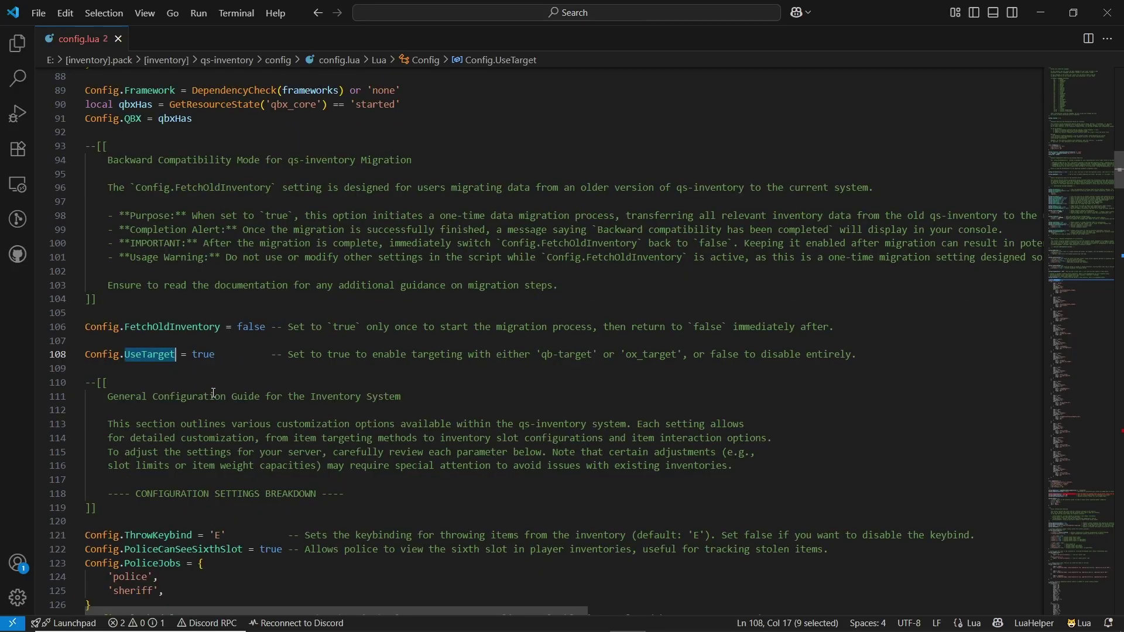
scroll(217, 389, "down", 2)
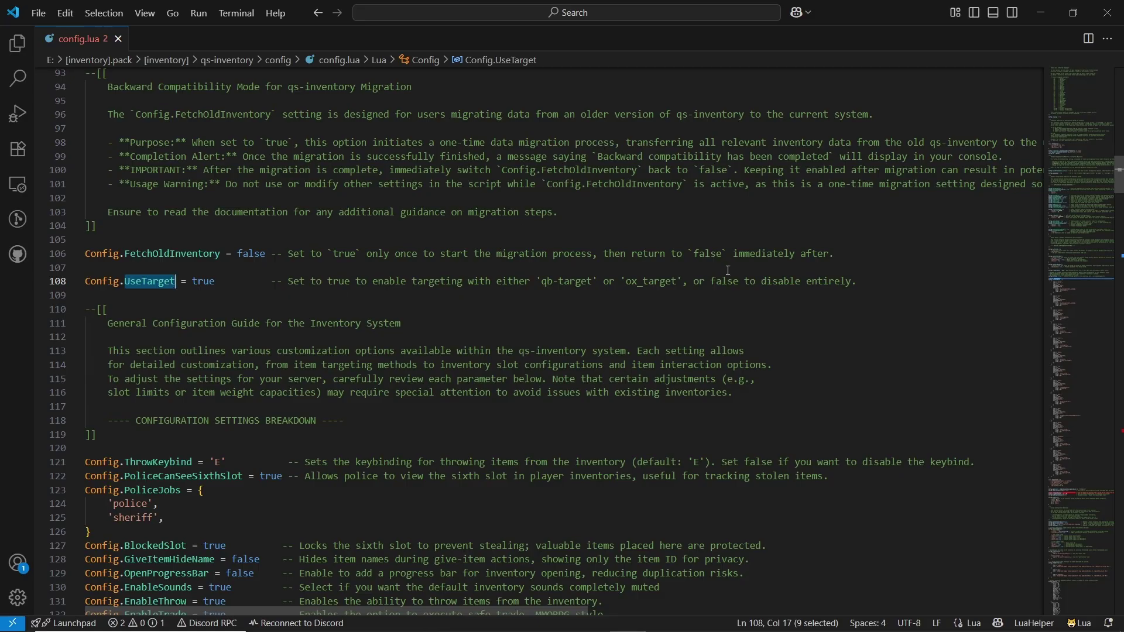
double_click(651, 281)
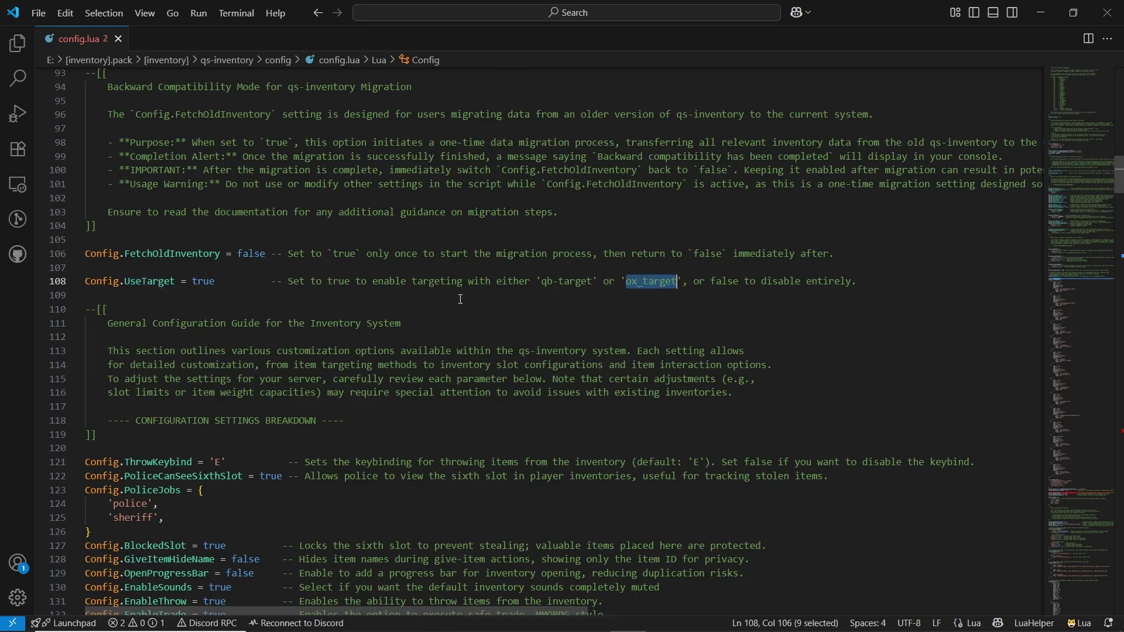
double_click(585, 281)
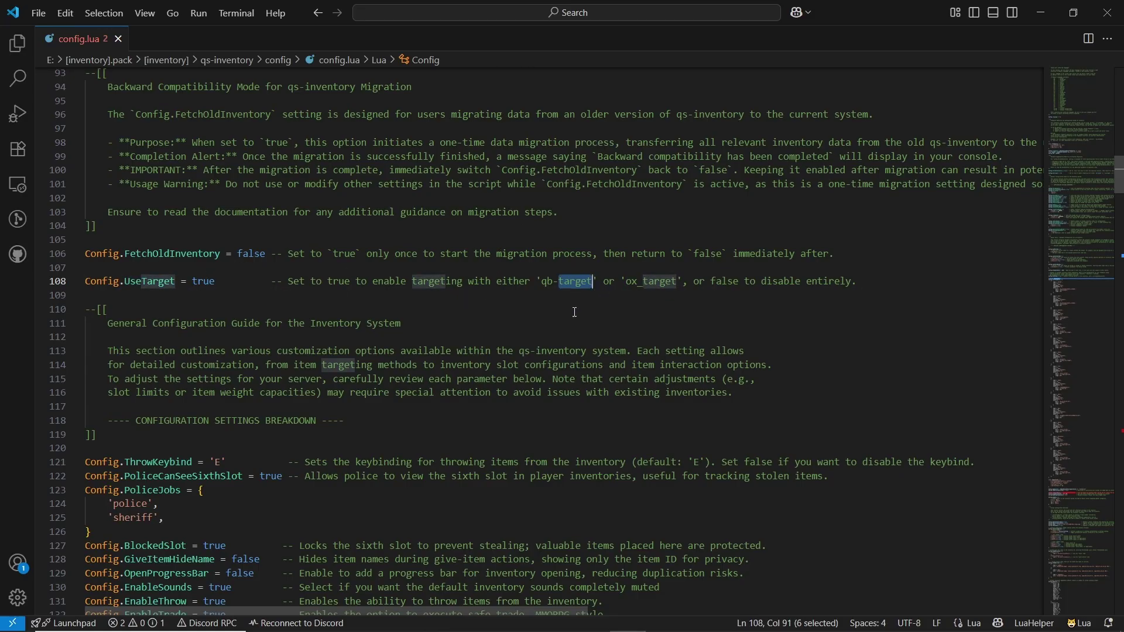
scroll(214, 438, "down", 4)
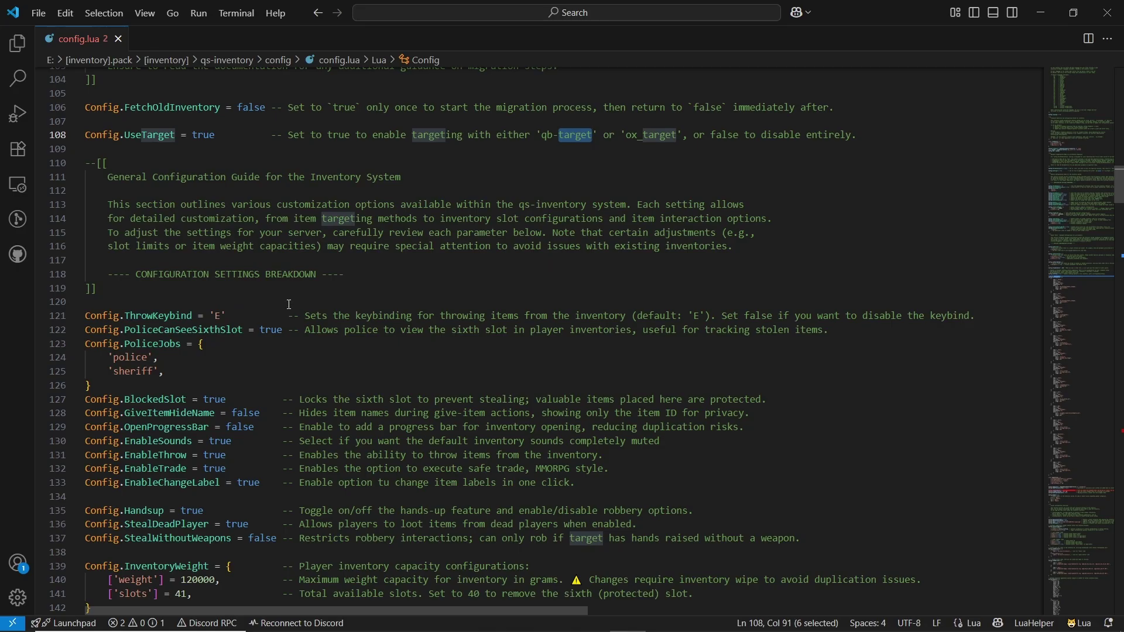
double_click(220, 327)
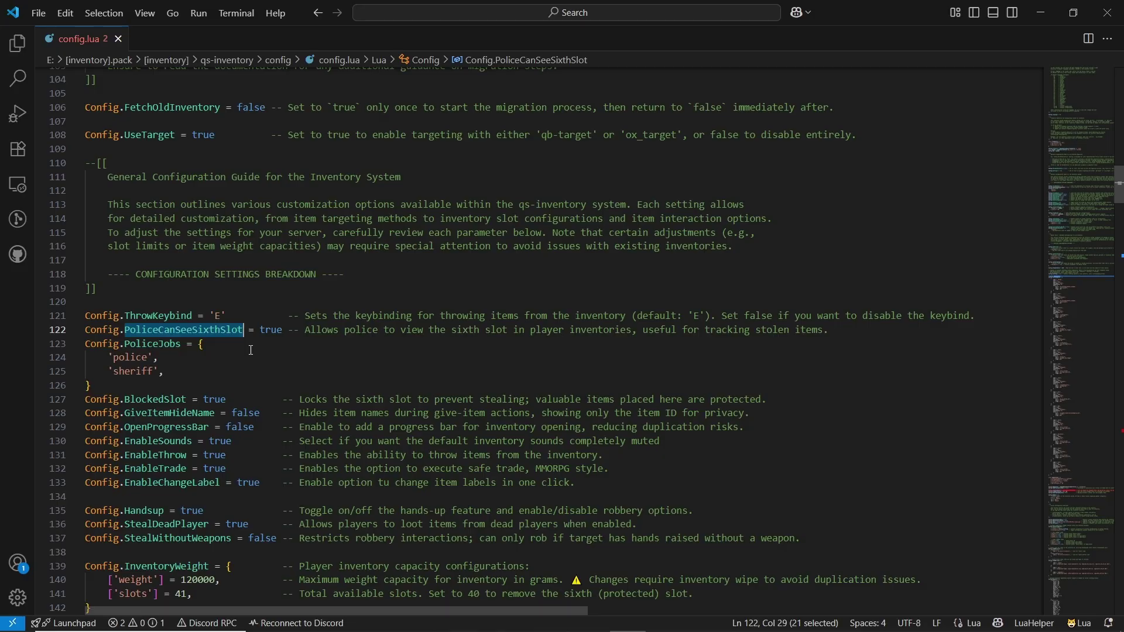
scroll(251, 350, "down", 1)
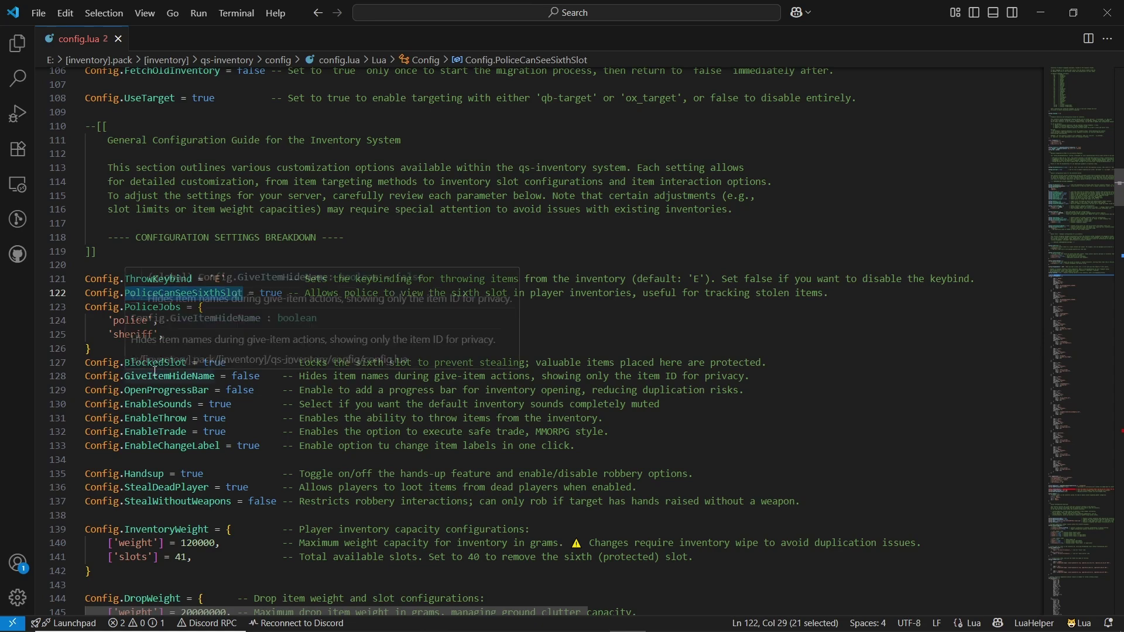
double_click(181, 363)
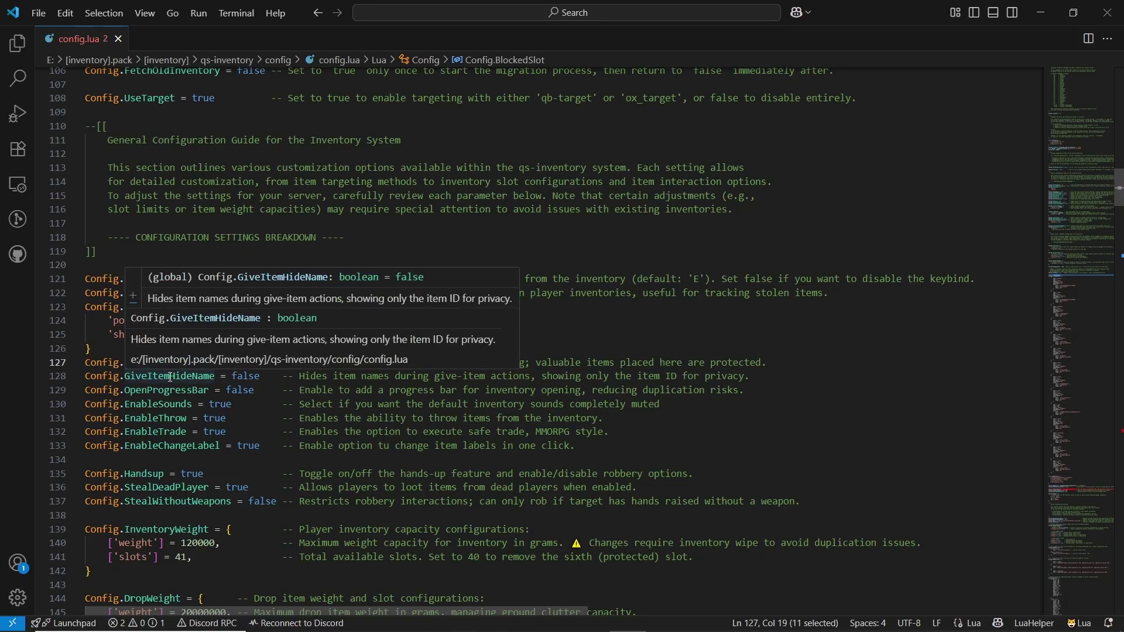
double_click(177, 377)
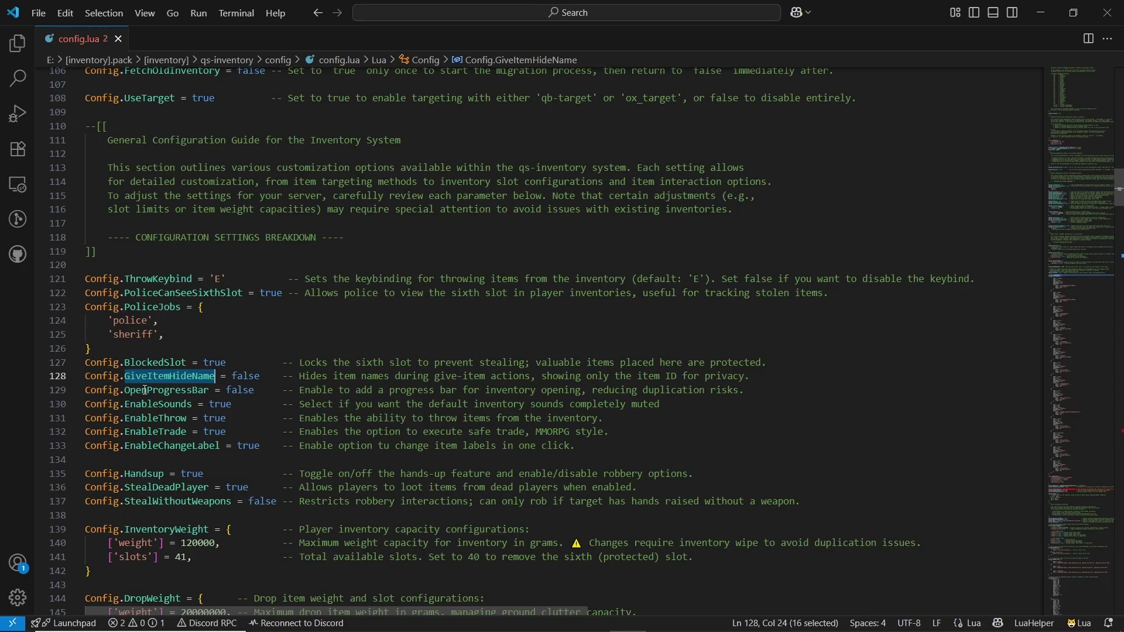
double_click(161, 405)
double_click(170, 418)
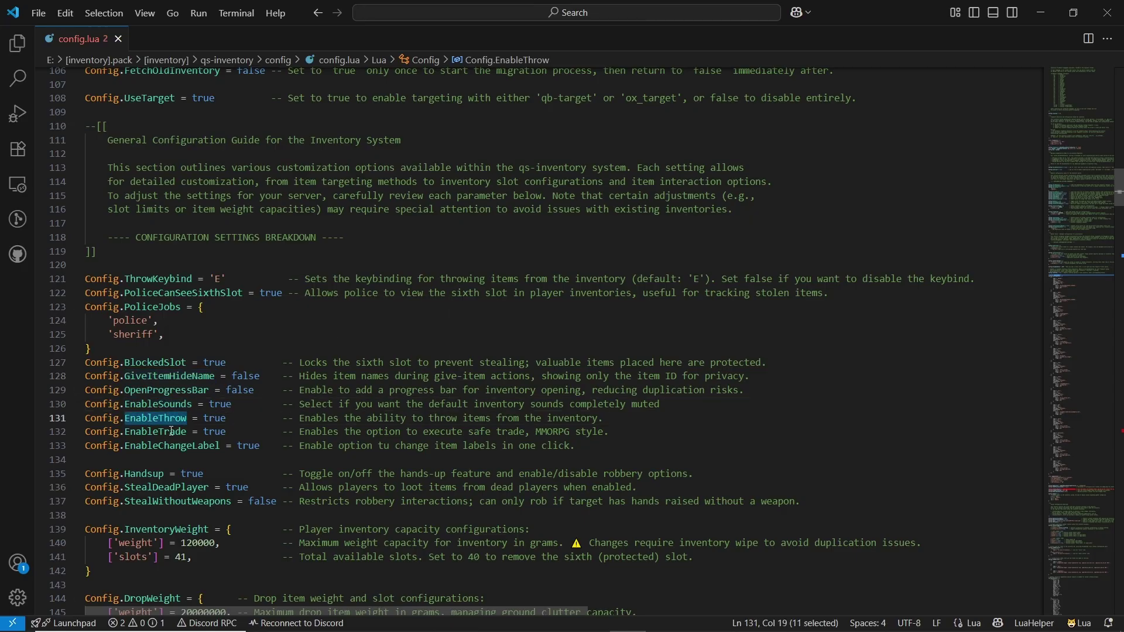
double_click(171, 432)
double_click(180, 445)
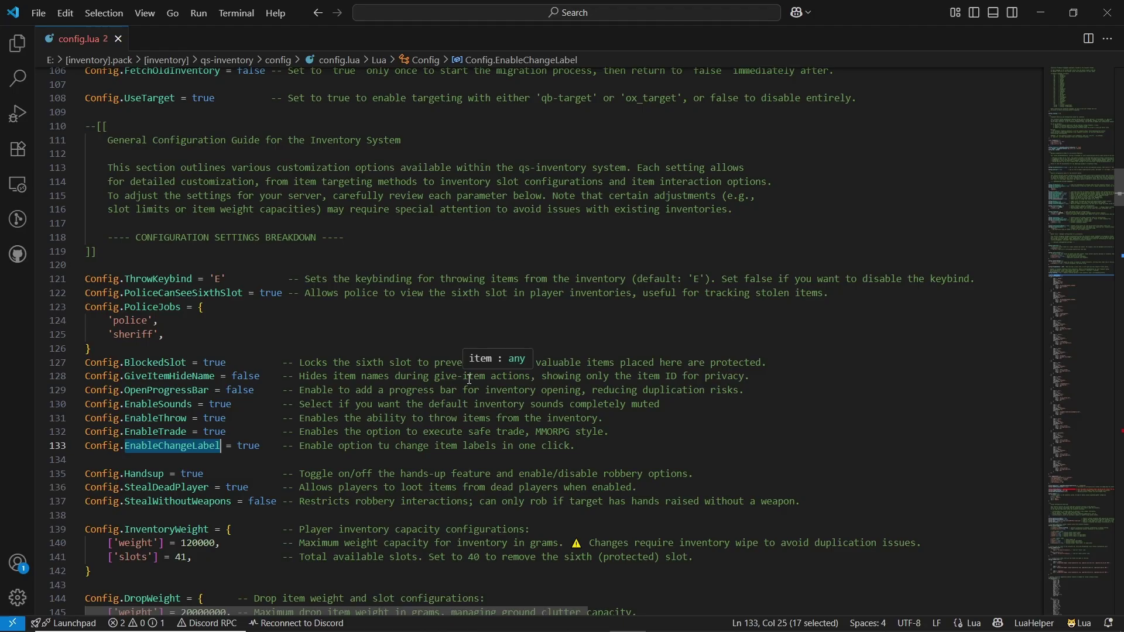
double_click(158, 488)
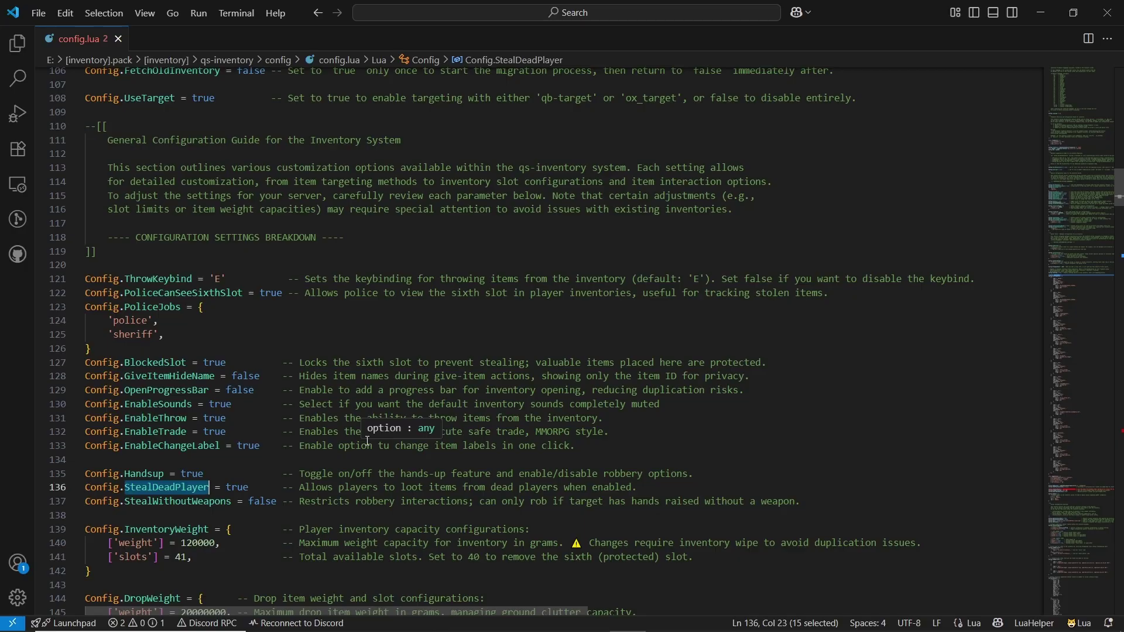
double_click(179, 499)
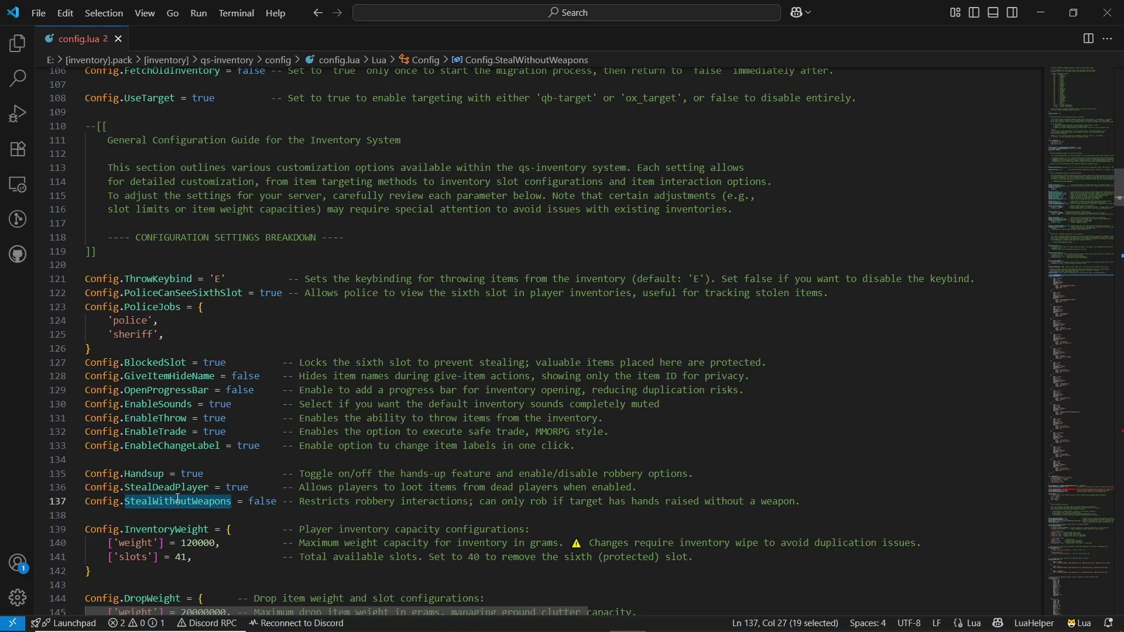
Highlight the inventory slots, InventoryWeight and DropWeight limits in config.lua.
scroll(174, 465, "down", 3)
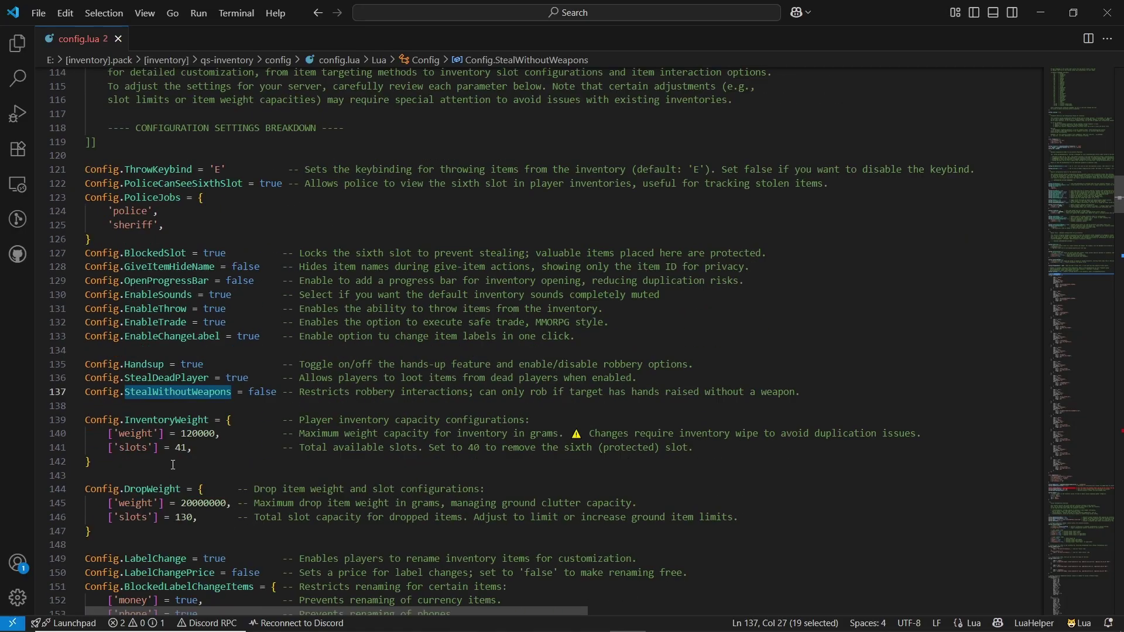
left_click_drag(86, 462, 79, 422)
double_click(131, 448)
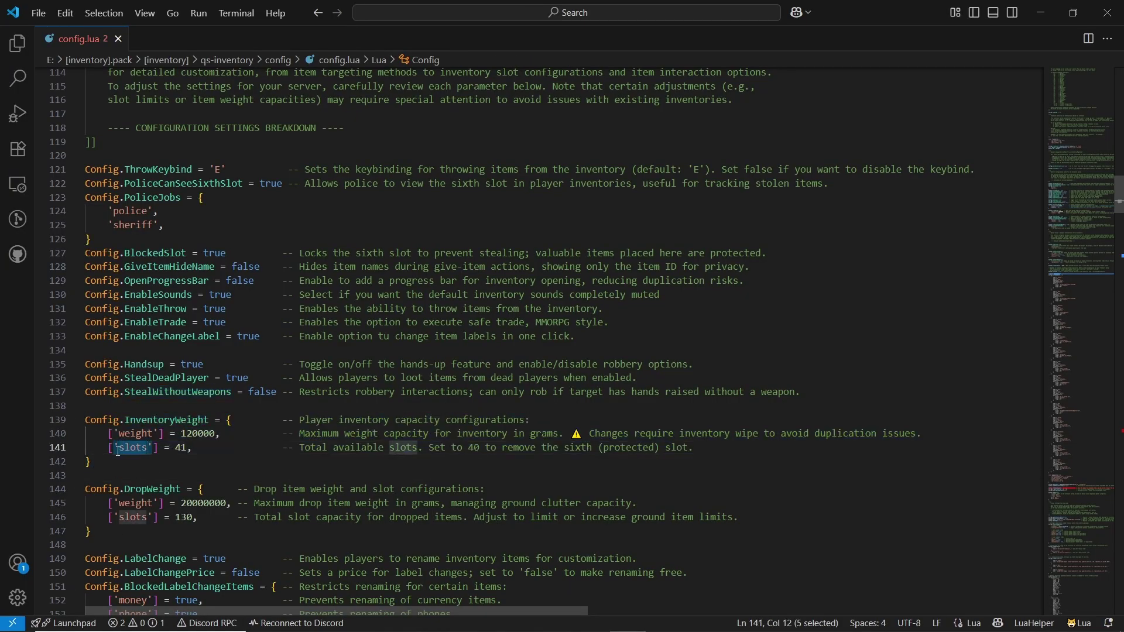
double_click(132, 434)
double_click(133, 505)
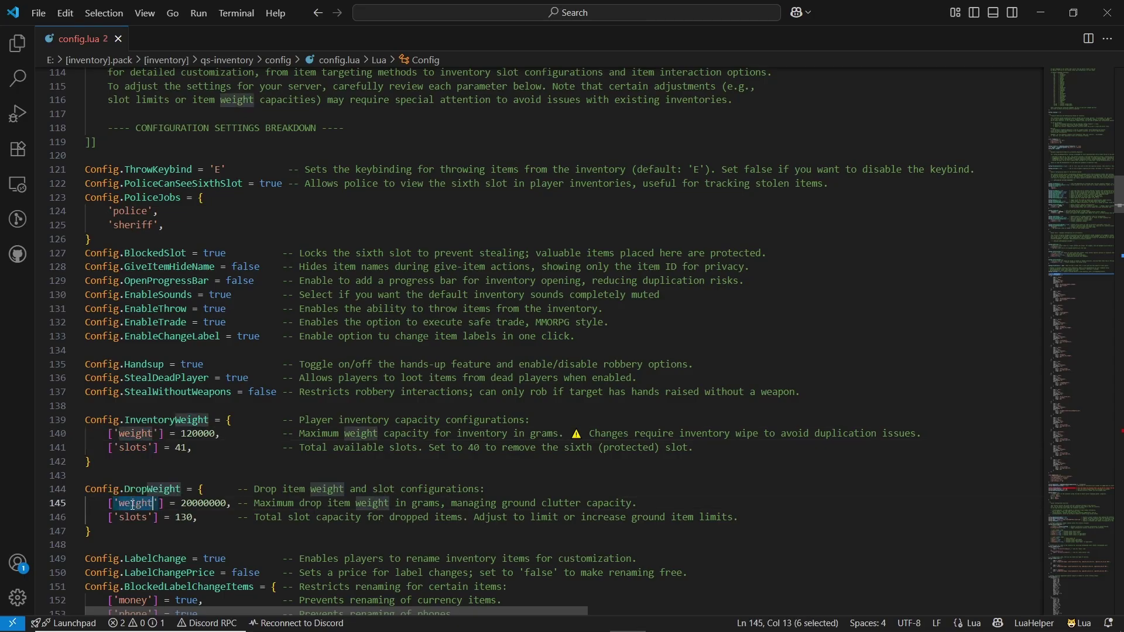
Highlight LabelChange, LabelChangePrice and the rename-blocked items phone and money.
scroll(133, 505, "down", 3)
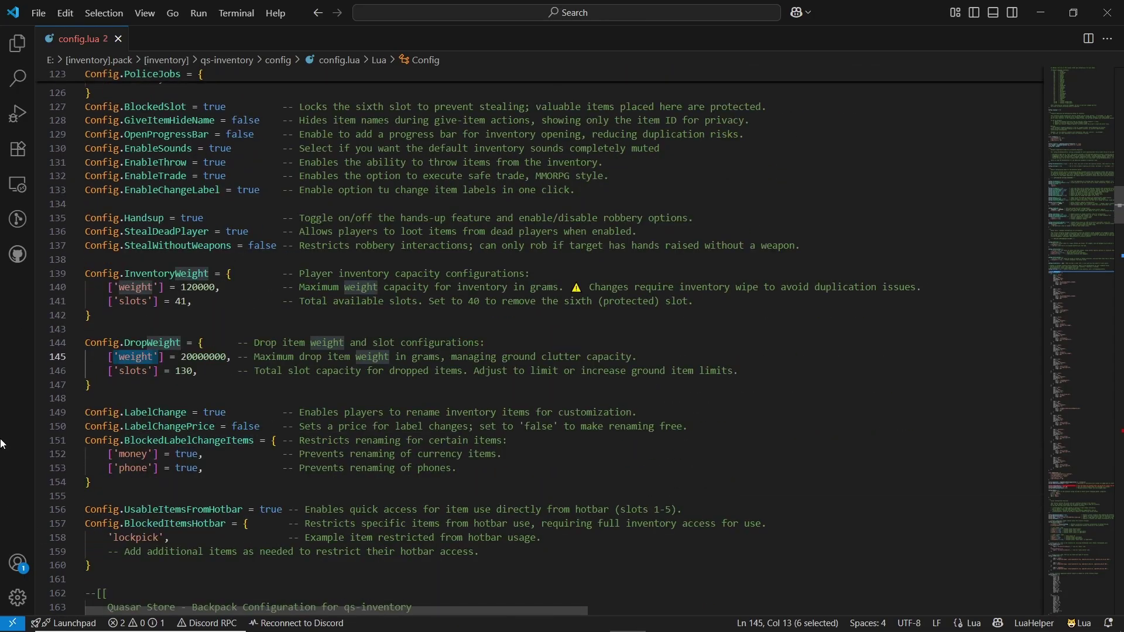
double_click(183, 413)
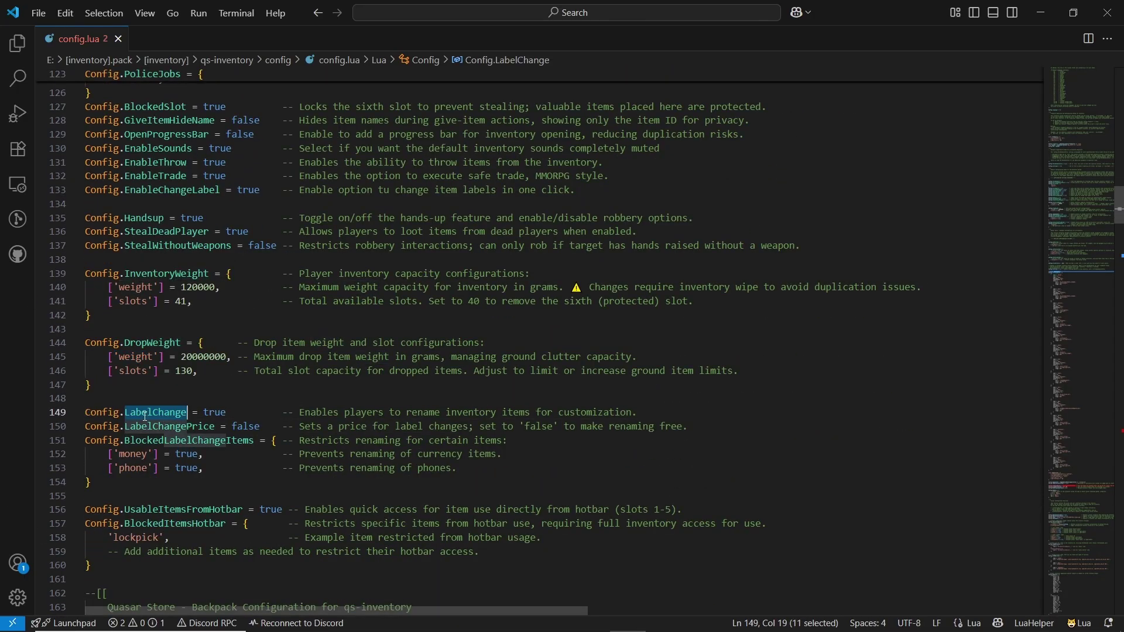
double_click(207, 428)
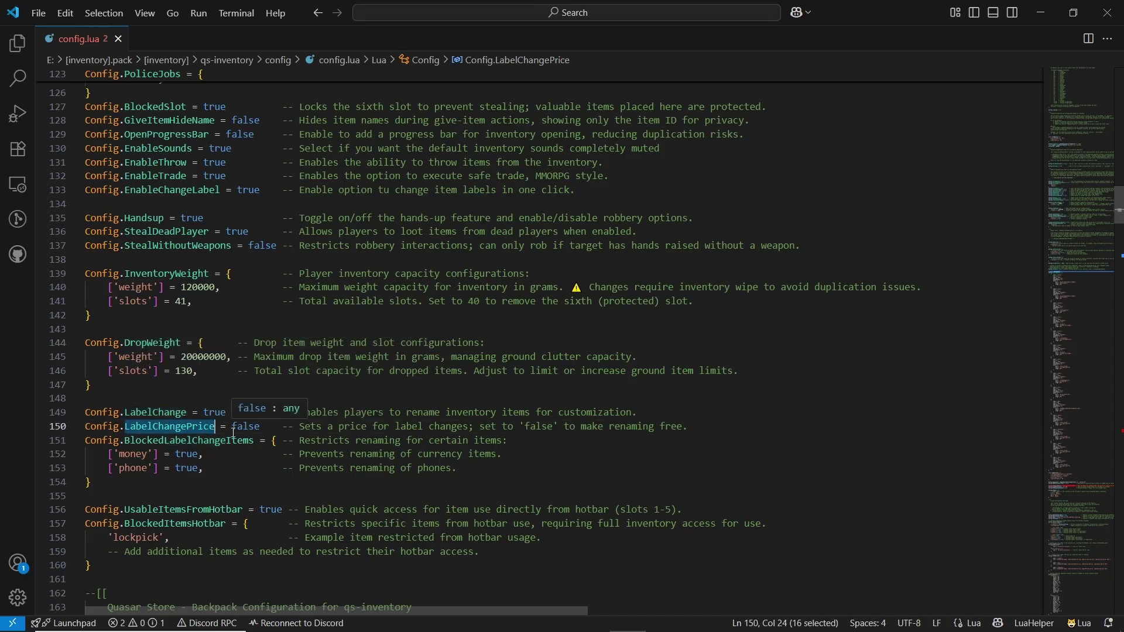
left_click(132, 467)
double_click(132, 466)
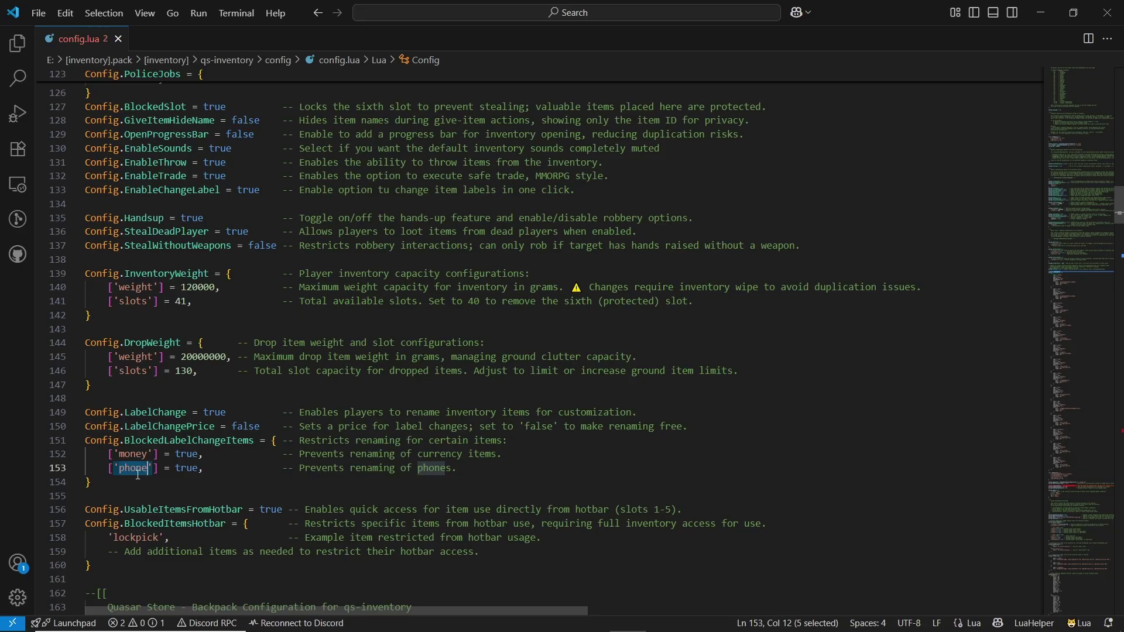
scroll(139, 475, "down", 2)
left_click(134, 381)
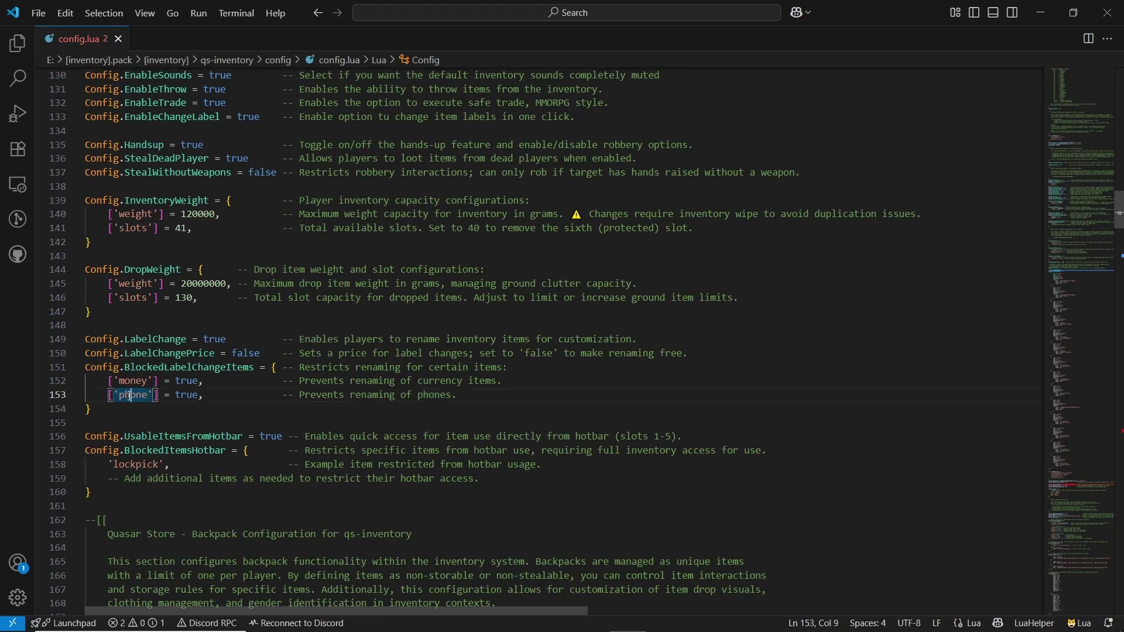
double_click(133, 381)
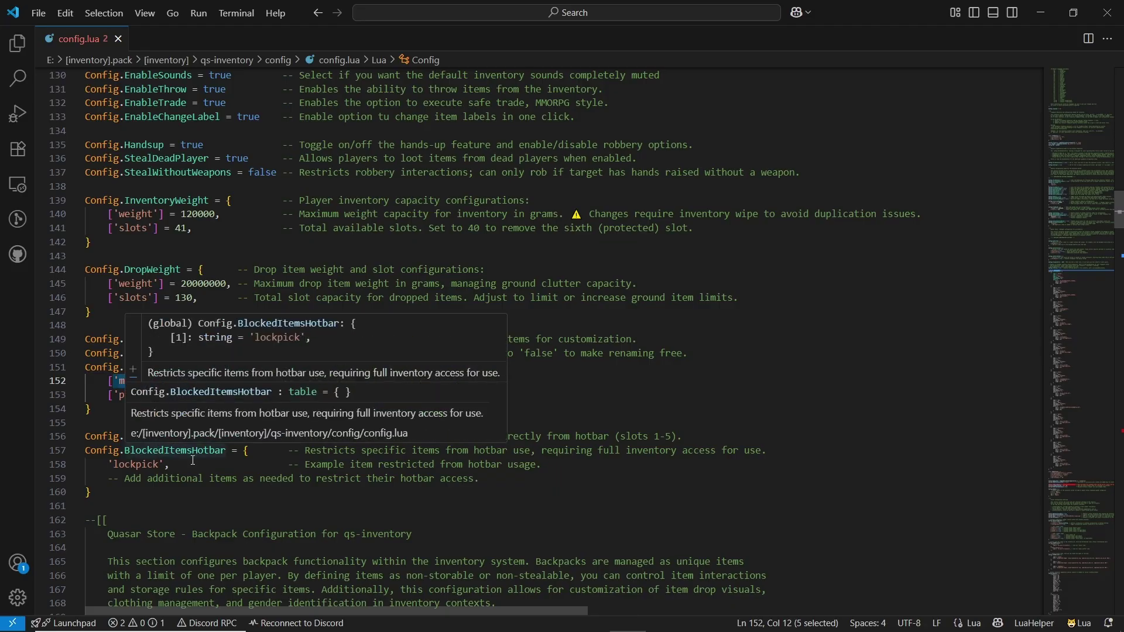
Scroll down to the backpack configuration section.
scroll(384, 322, "down", 2)
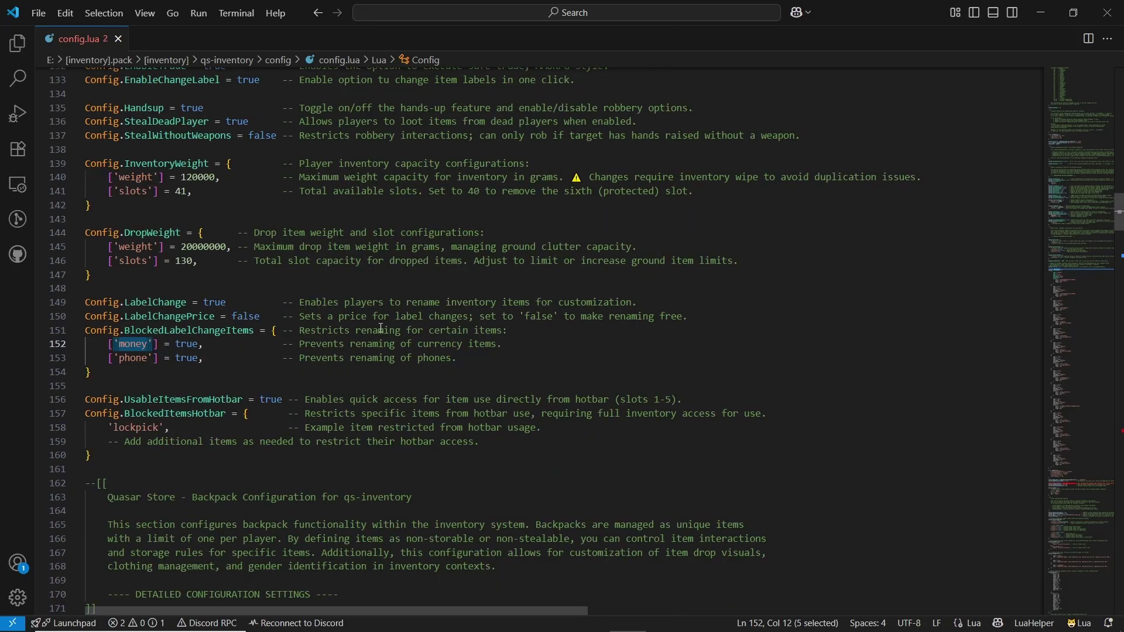
scroll(384, 322, "down", 2)
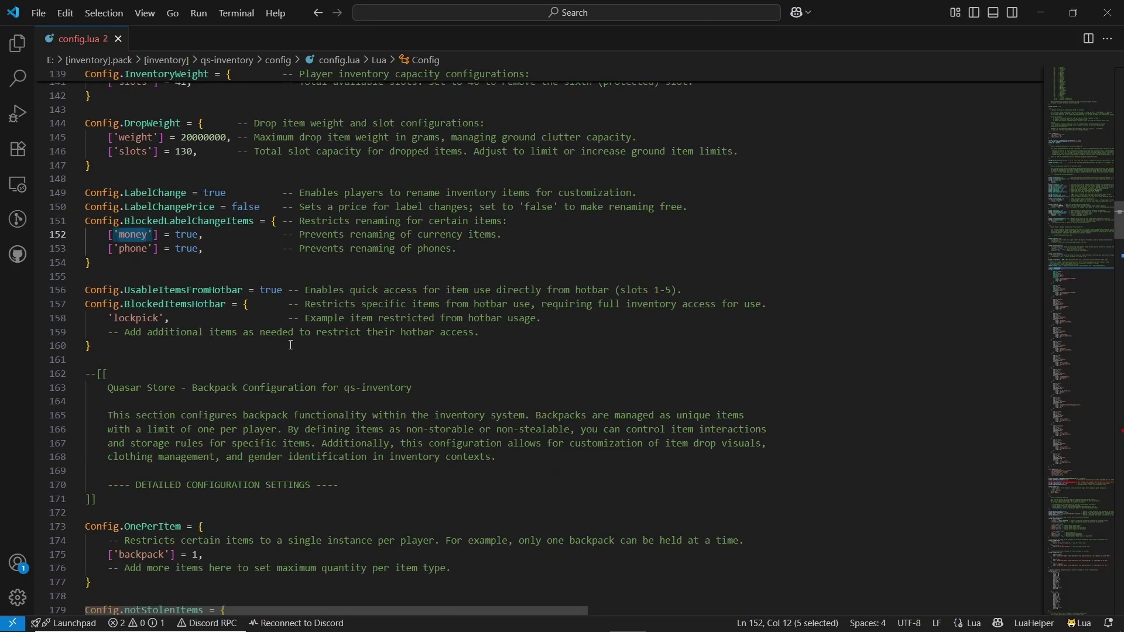
scroll(291, 345, "down", 4)
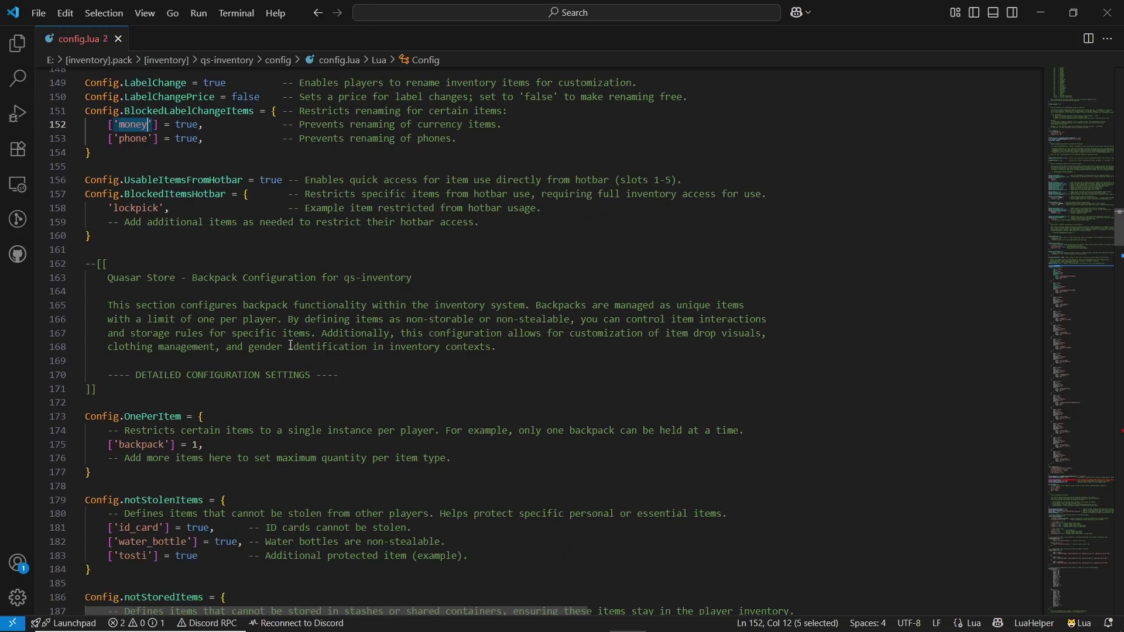
scroll(291, 346, "down", 2)
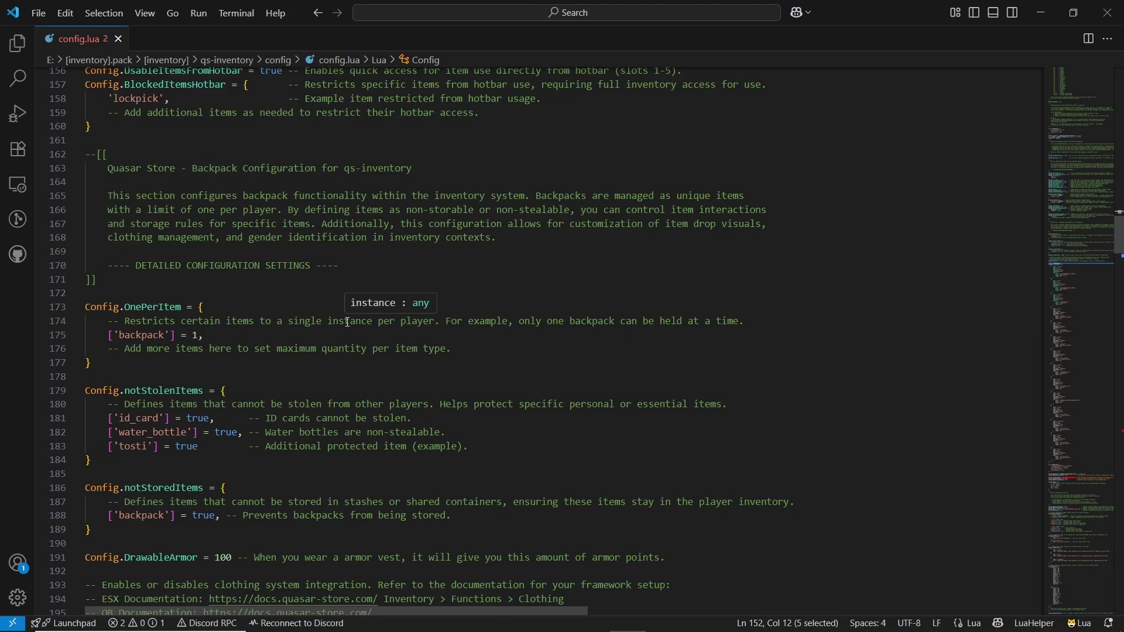
Scroll past ClothingSlots and highlight illenium-appearance, rcore_clothing, esx_skin and qb-clothing in the appearances table.
scroll(348, 323, "down", 3)
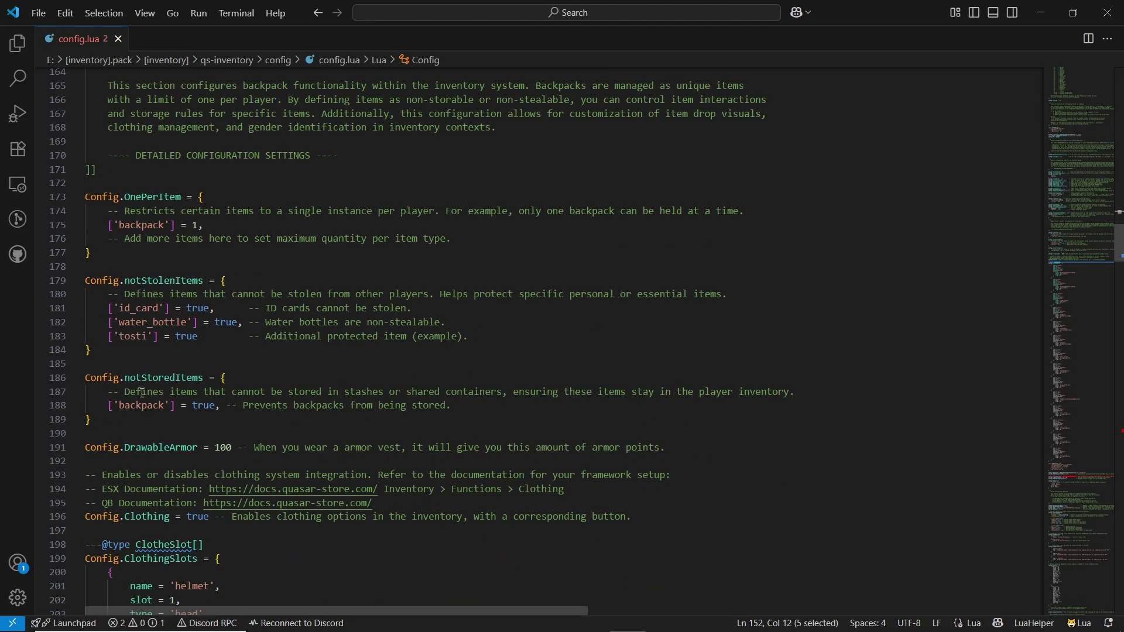
scroll(143, 393, "down", 3)
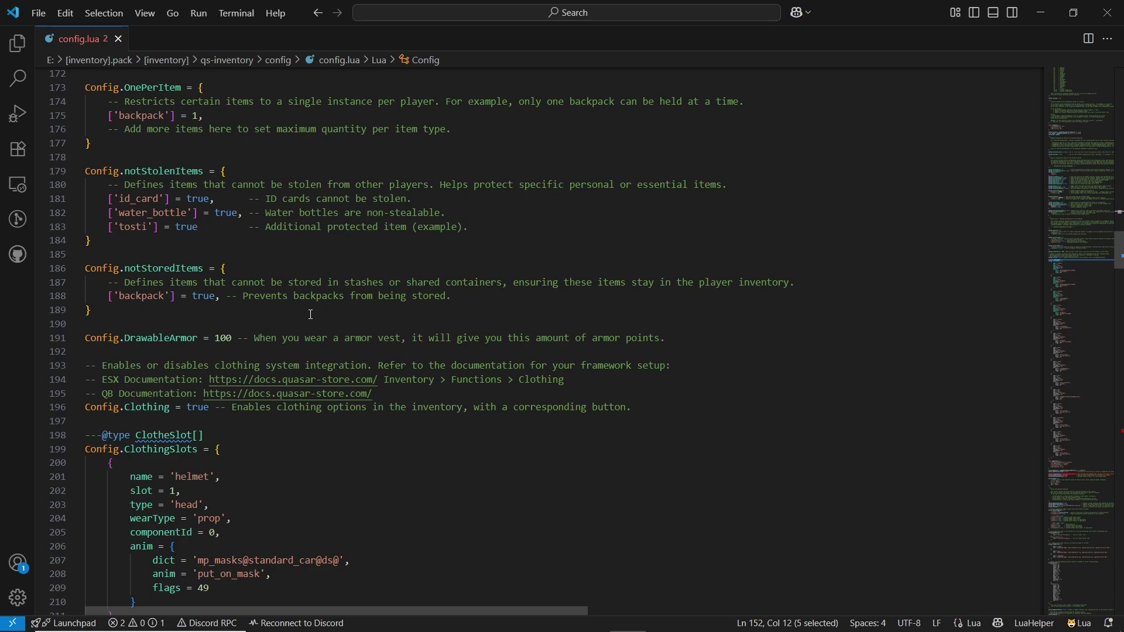
scroll(311, 315, "down", 6)
scroll(226, 271, "up", 2)
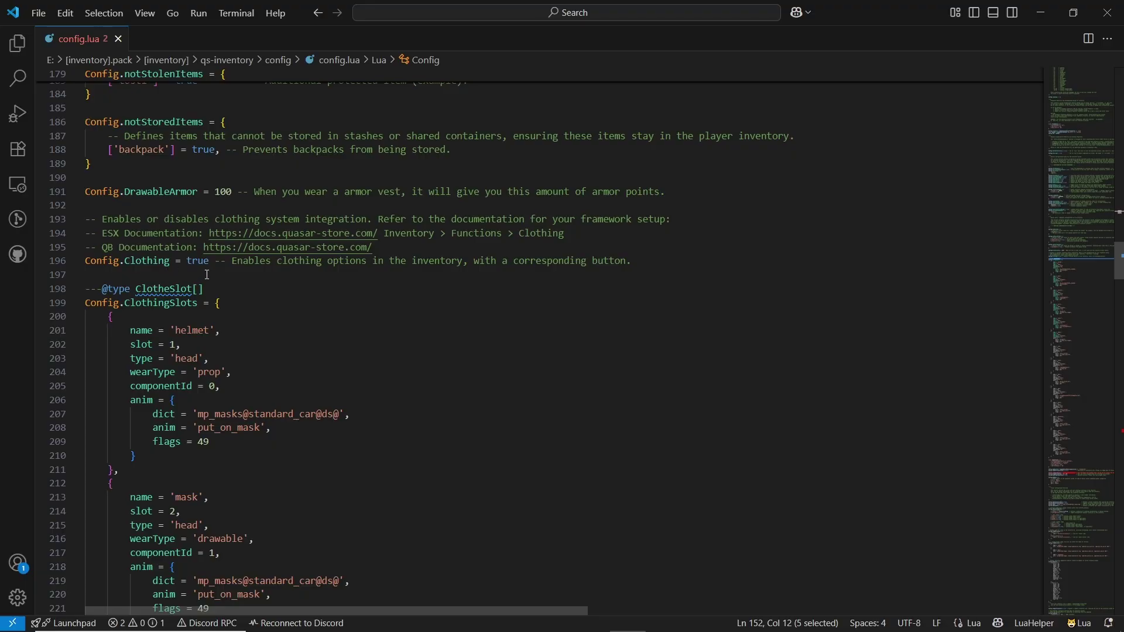
scroll(208, 274, "down", 20)
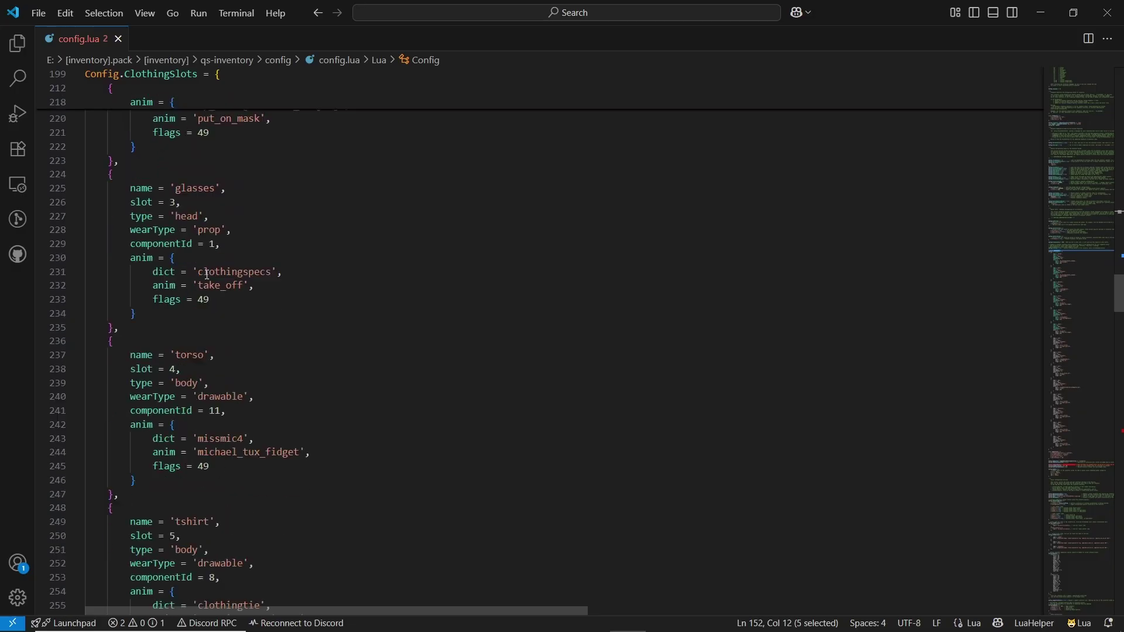
scroll(232, 432, "down", 20)
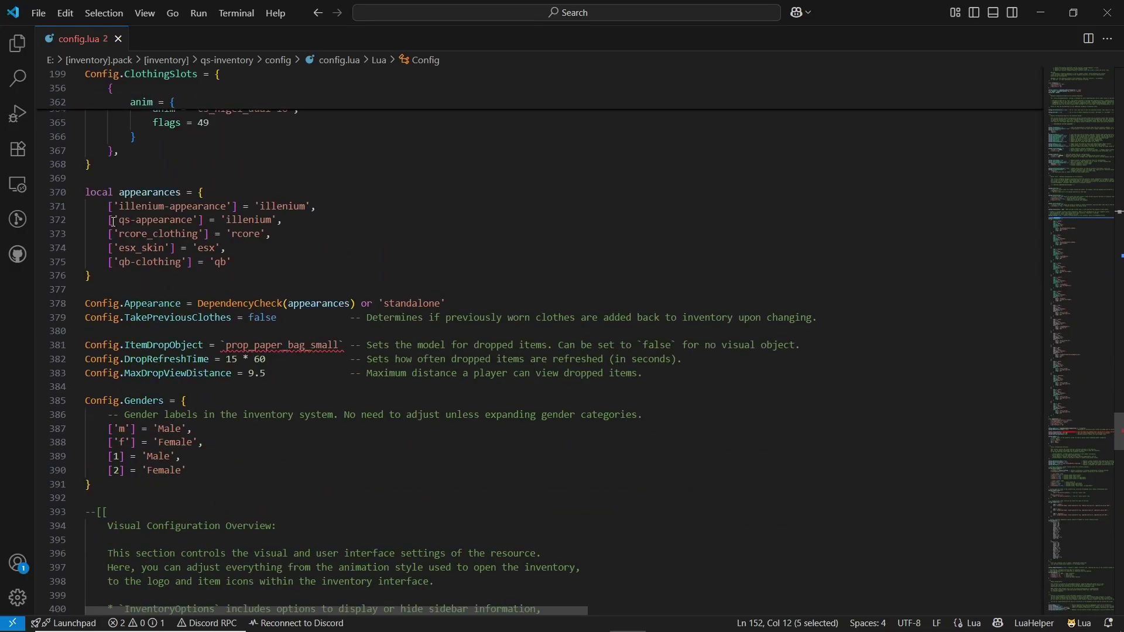
double_click(182, 208)
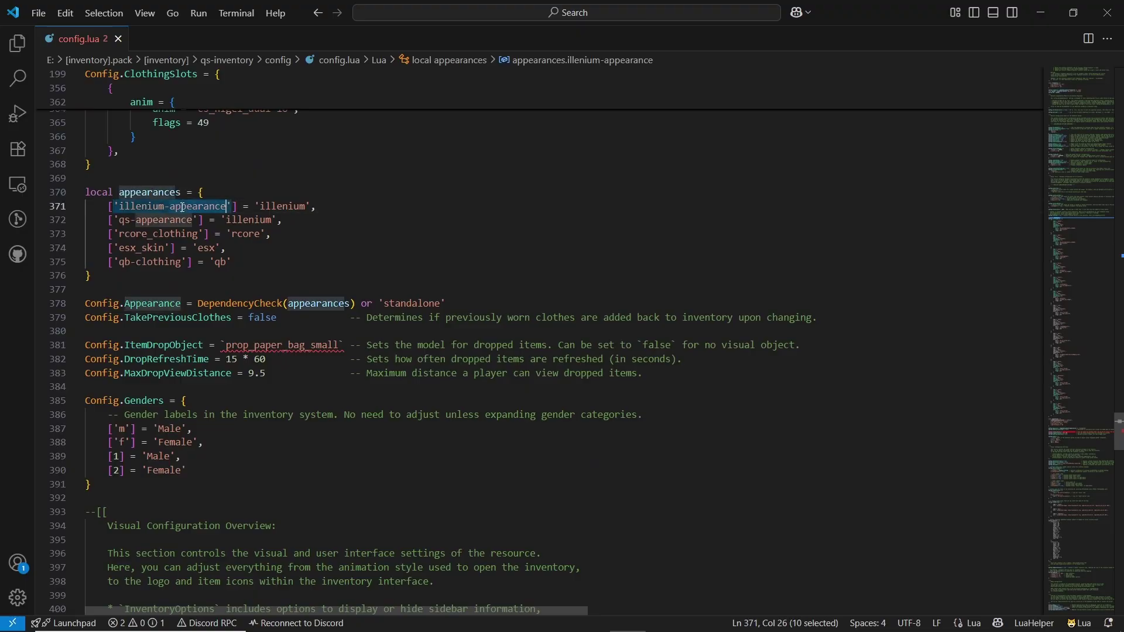
double_click(148, 235)
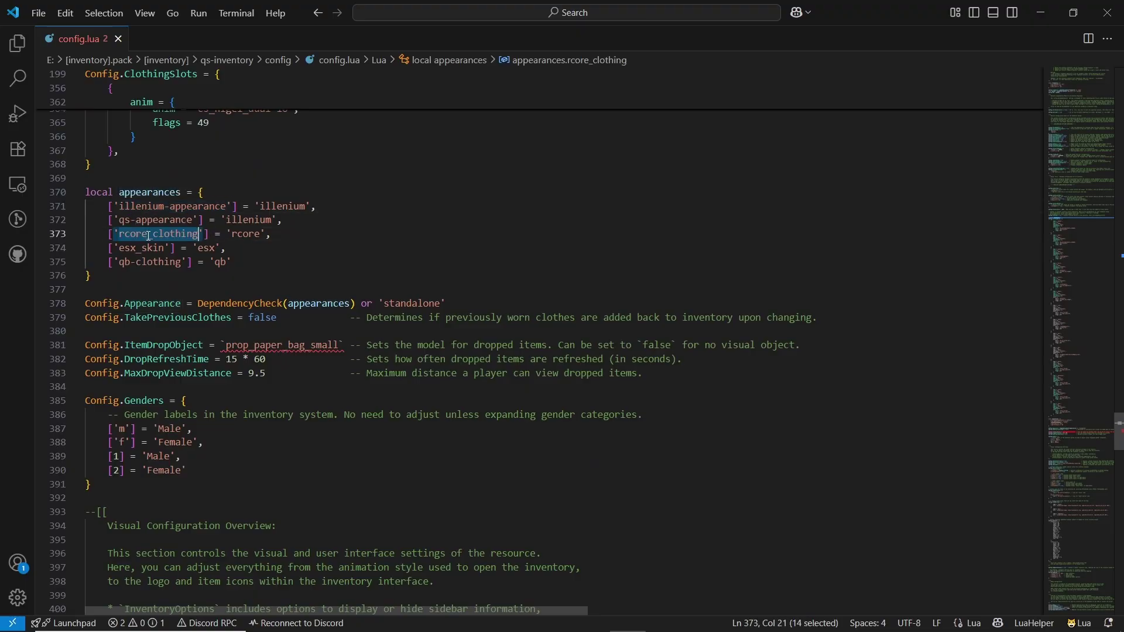
double_click(140, 247)
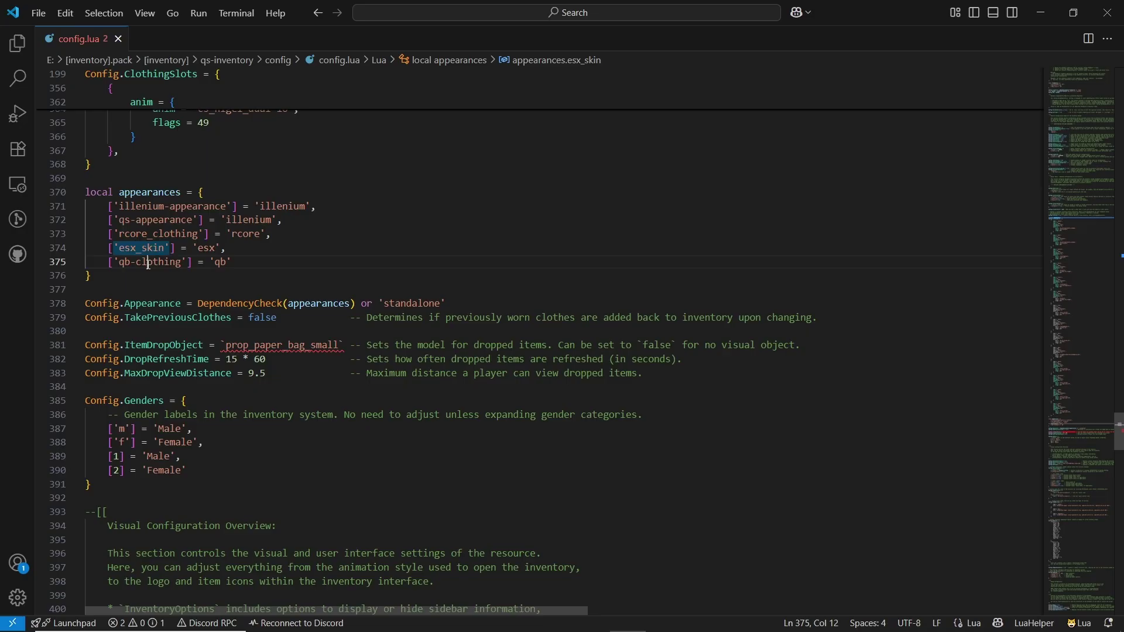
double_click(148, 264)
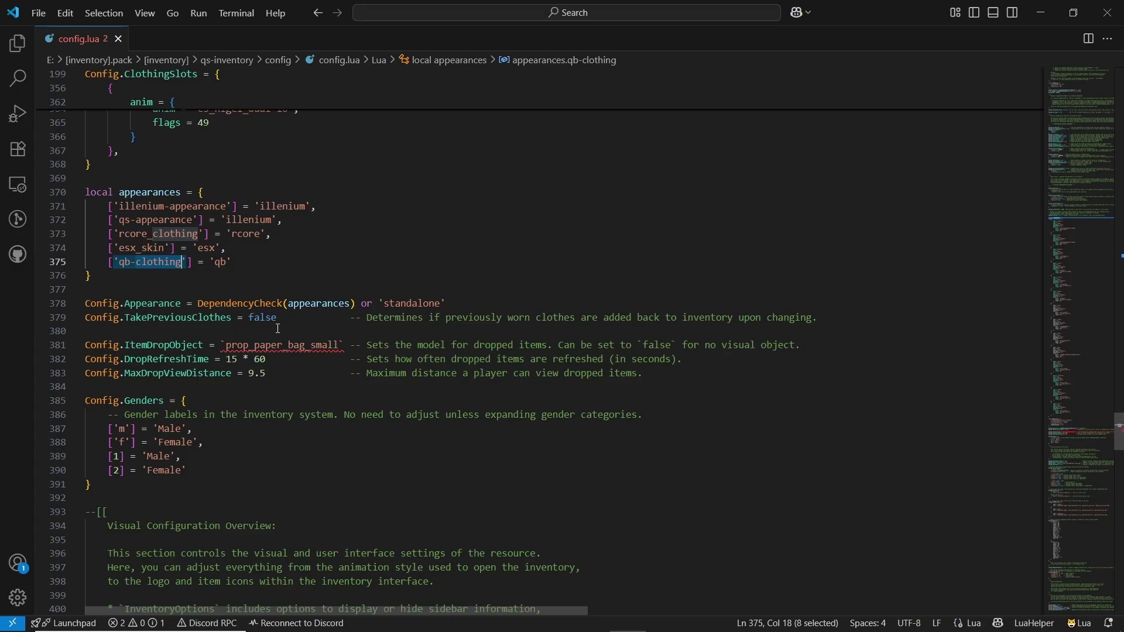
Highlight the 'standalone' fallback, ItemDropObject prop_paper_bag_small and MaxDropViewDistance.
double_click(412, 303)
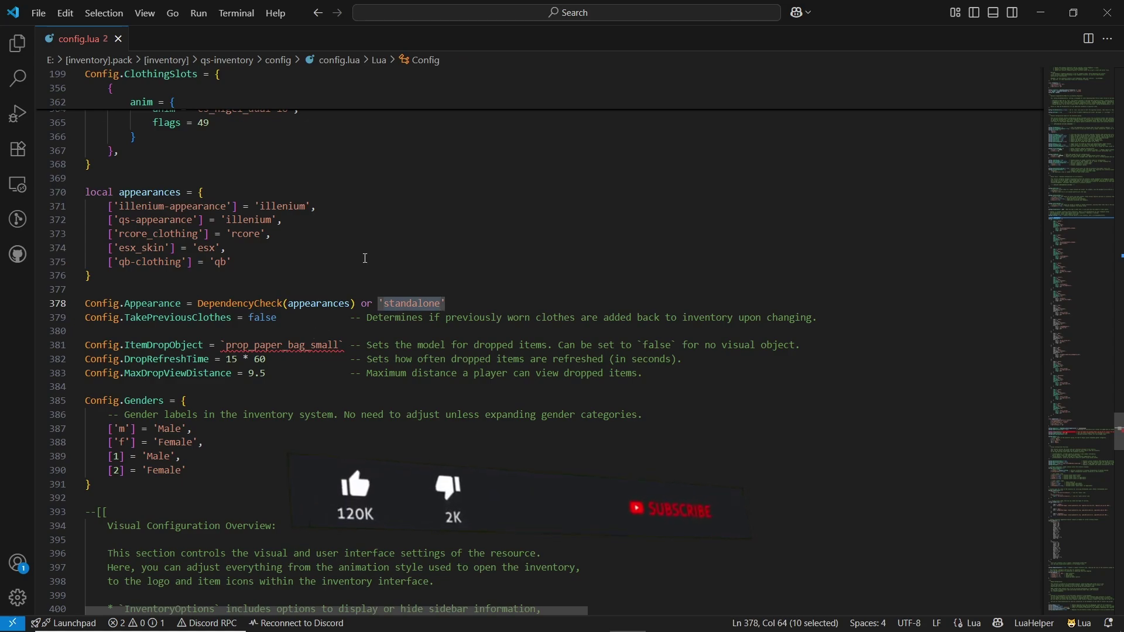
double_click(170, 346)
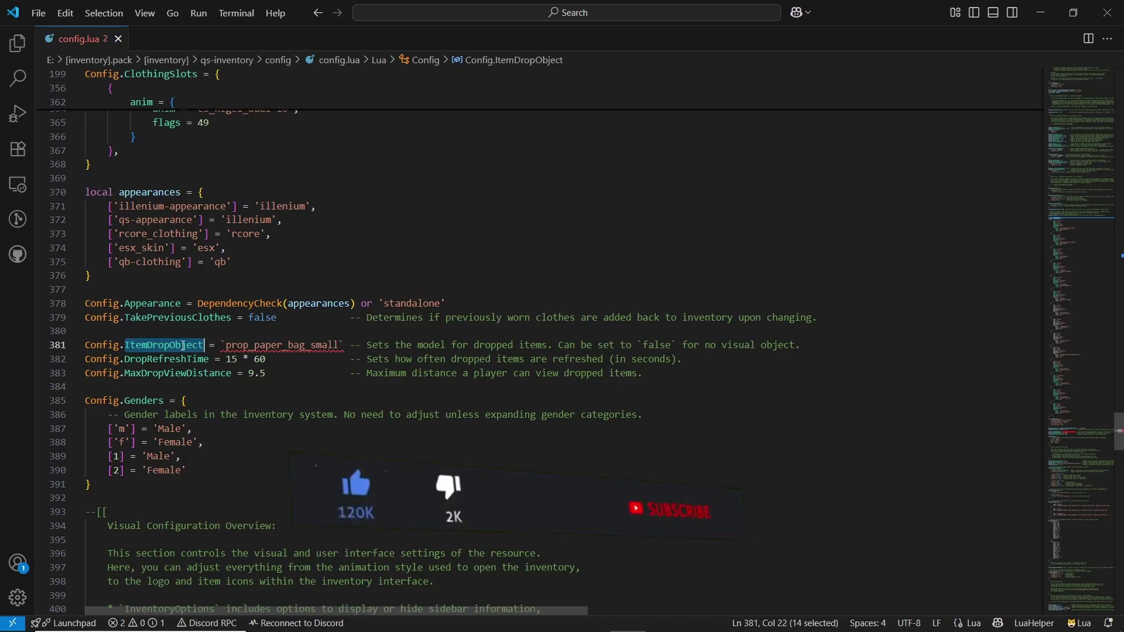
left_click(260, 346)
double_click(260, 345)
double_click(176, 373)
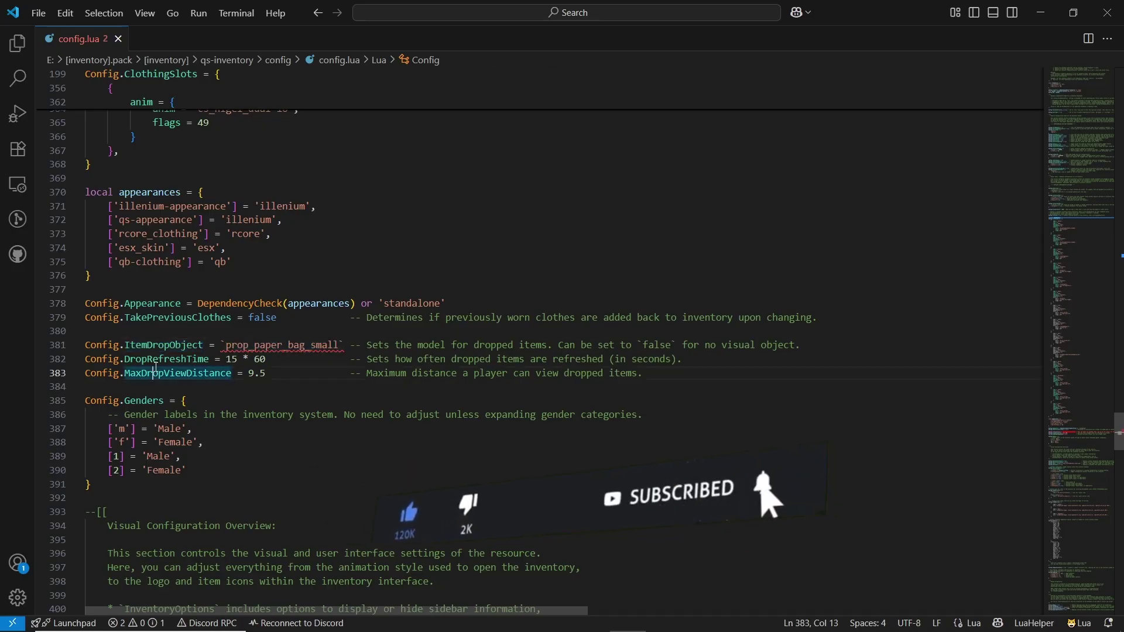